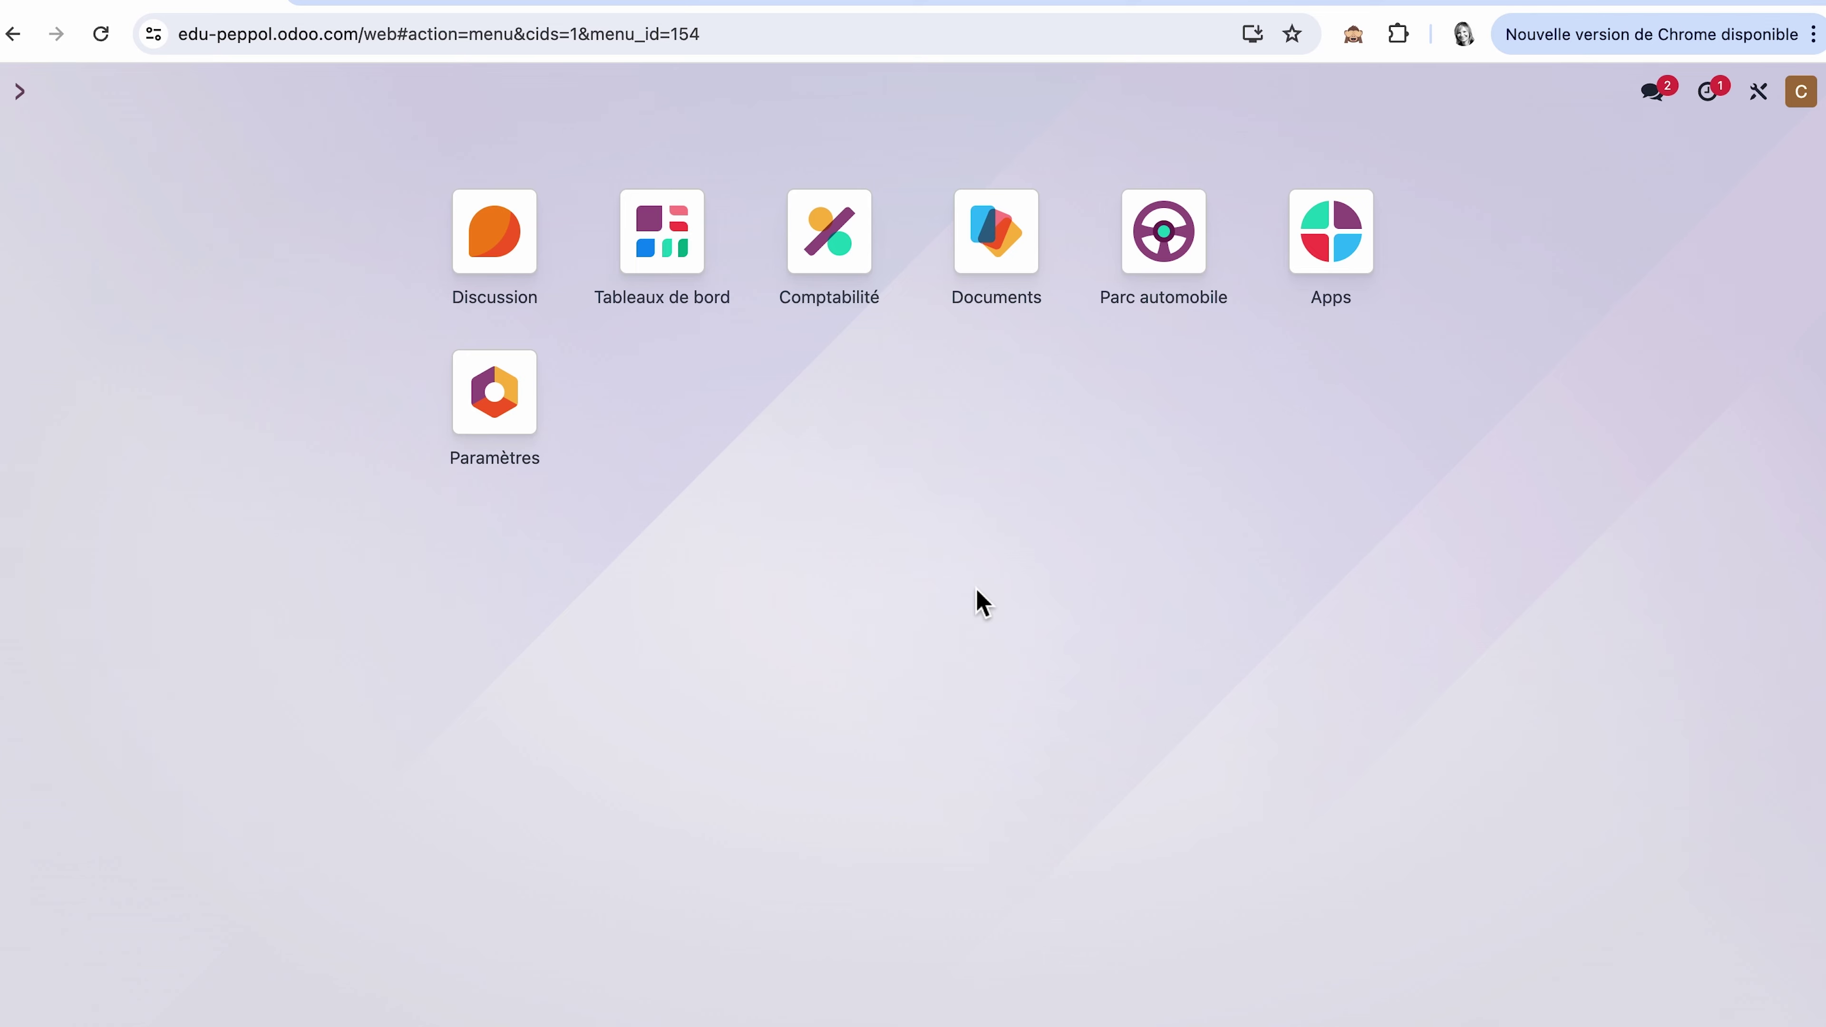
# - Open the list of taxes from the configuration of the Comptabilité app
pyautogui.click(850, 233)
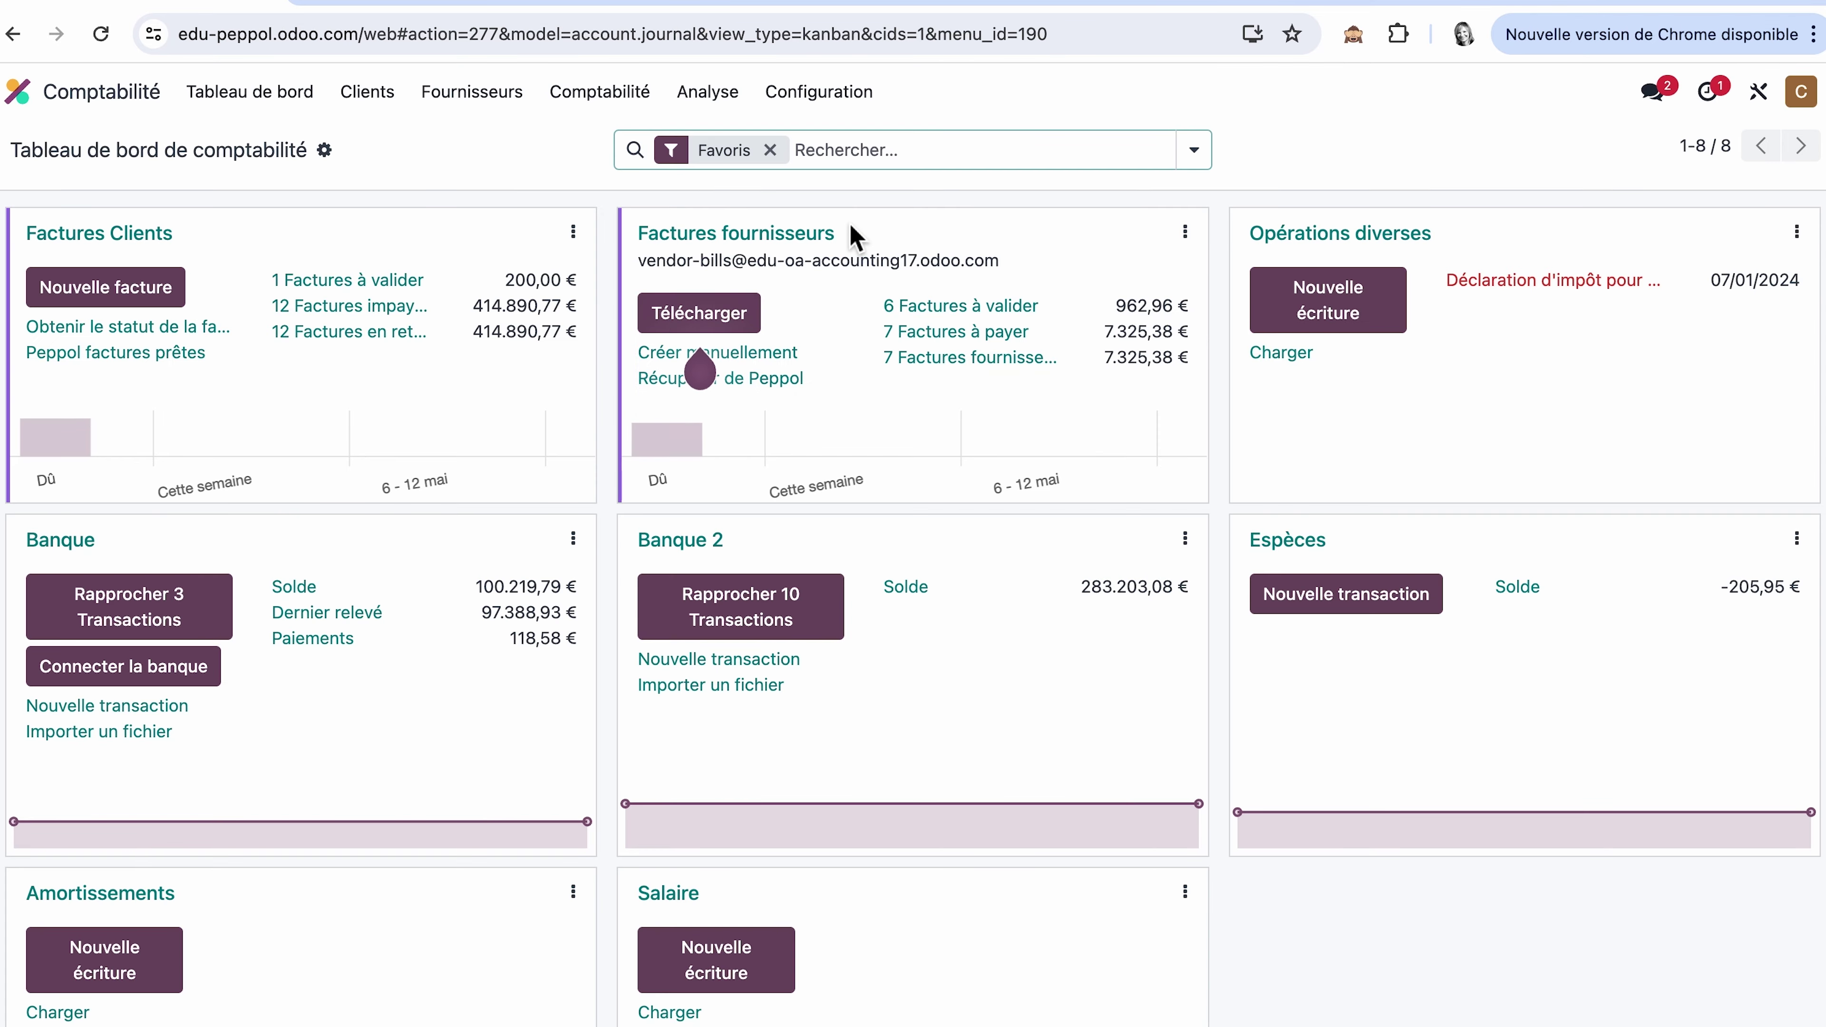
pyautogui.click(848, 92)
pyautogui.click(860, 504)
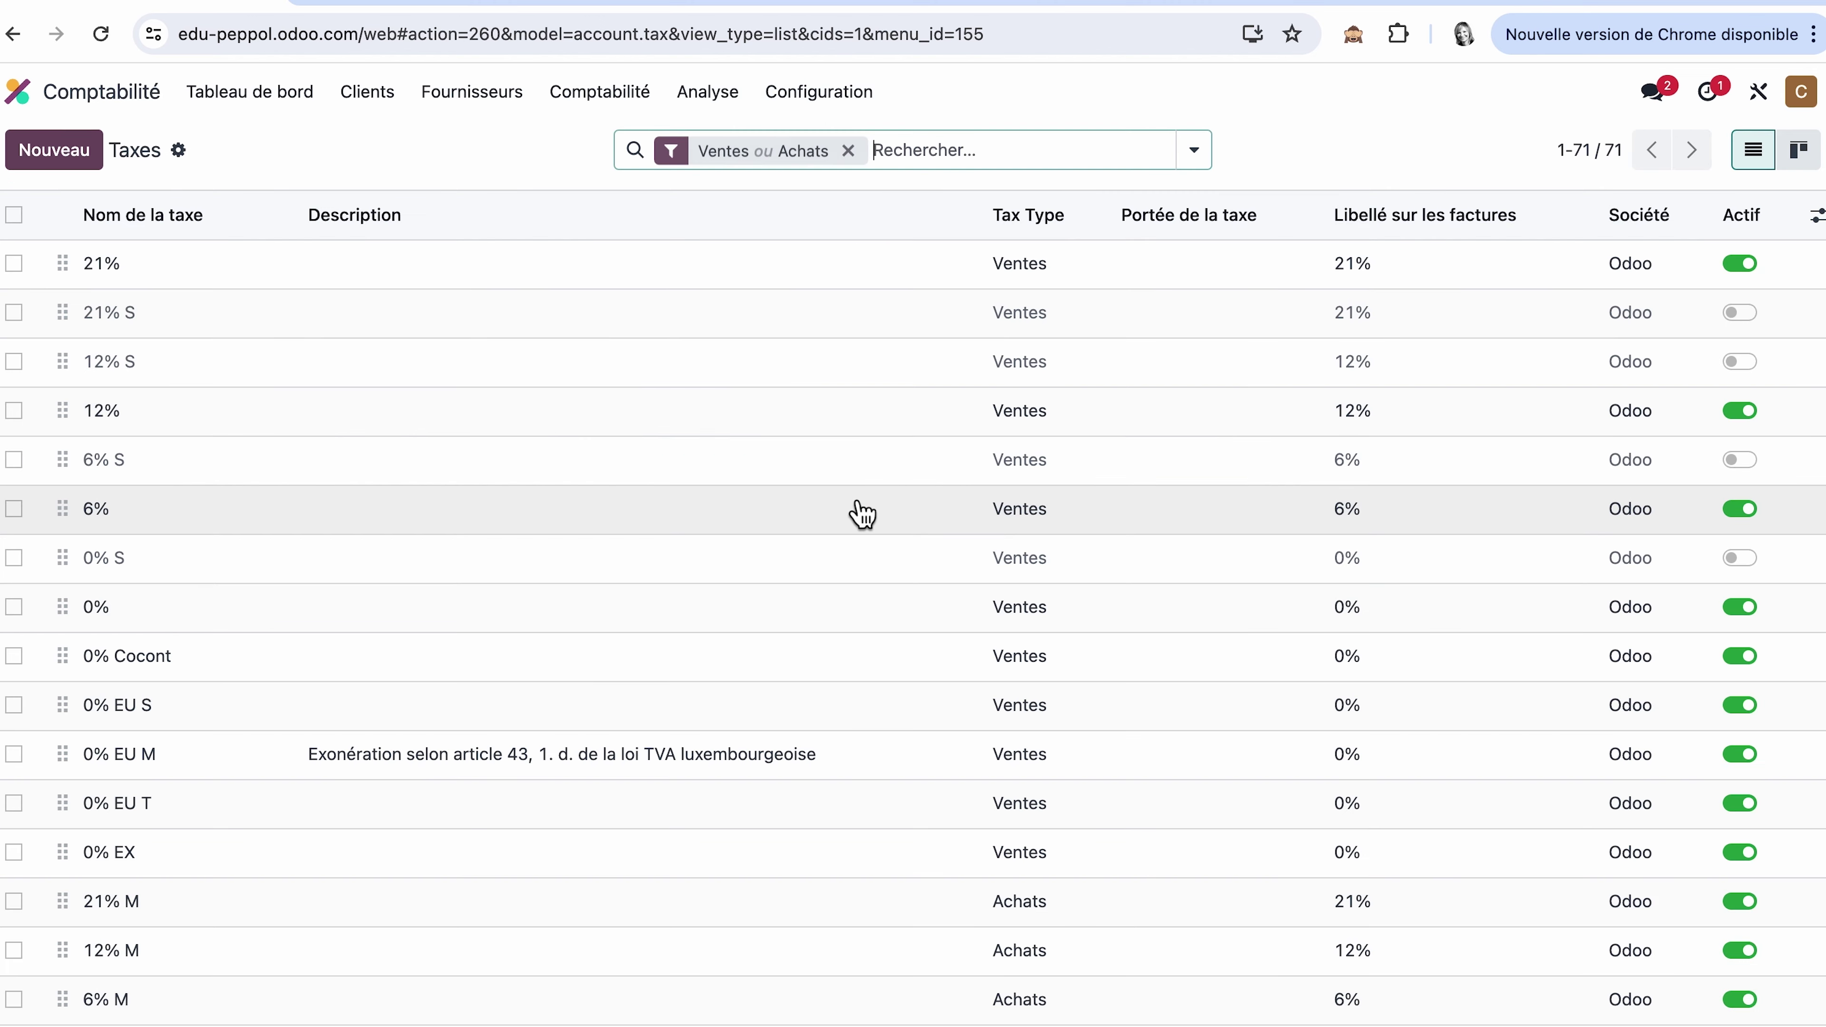
# - Look through the sales and purchase taxes and their active status, trying the activation switch of the 21% S sales tax
pyautogui.scroll(-5, 861, 513)
pyautogui.scroll(-10, 861, 512)
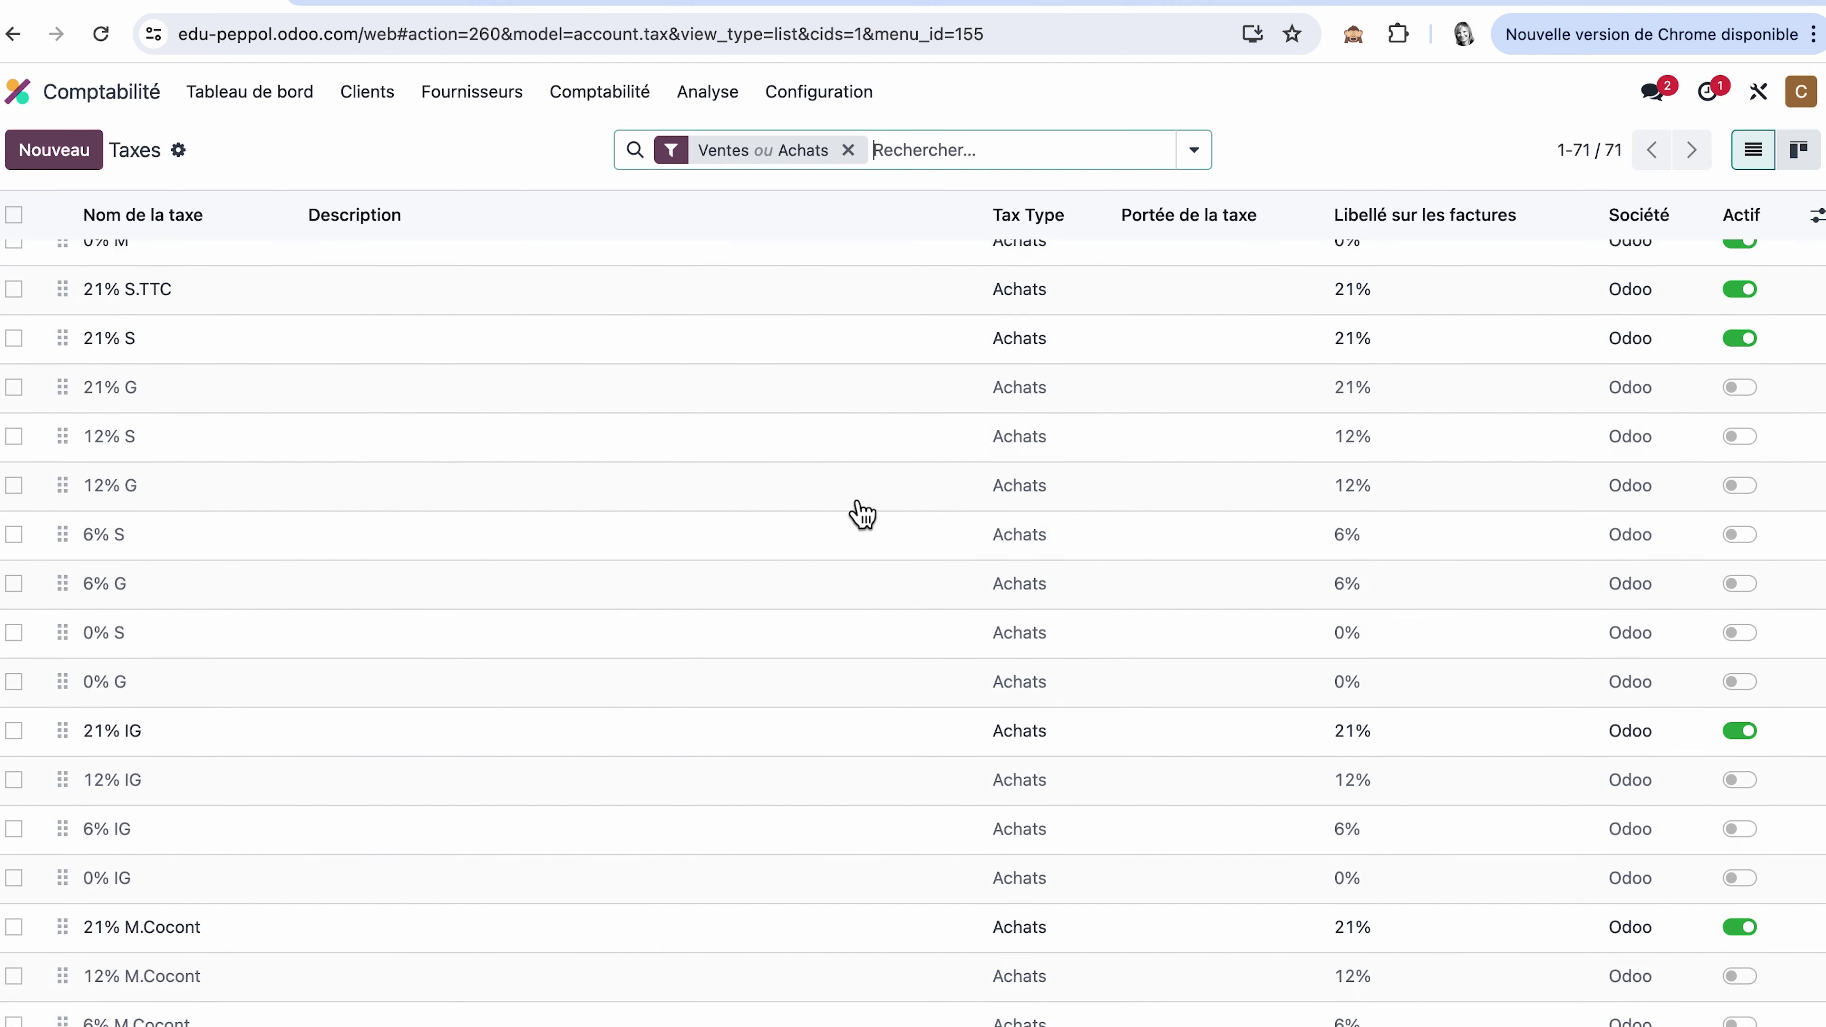
pyautogui.scroll(15, 861, 513)
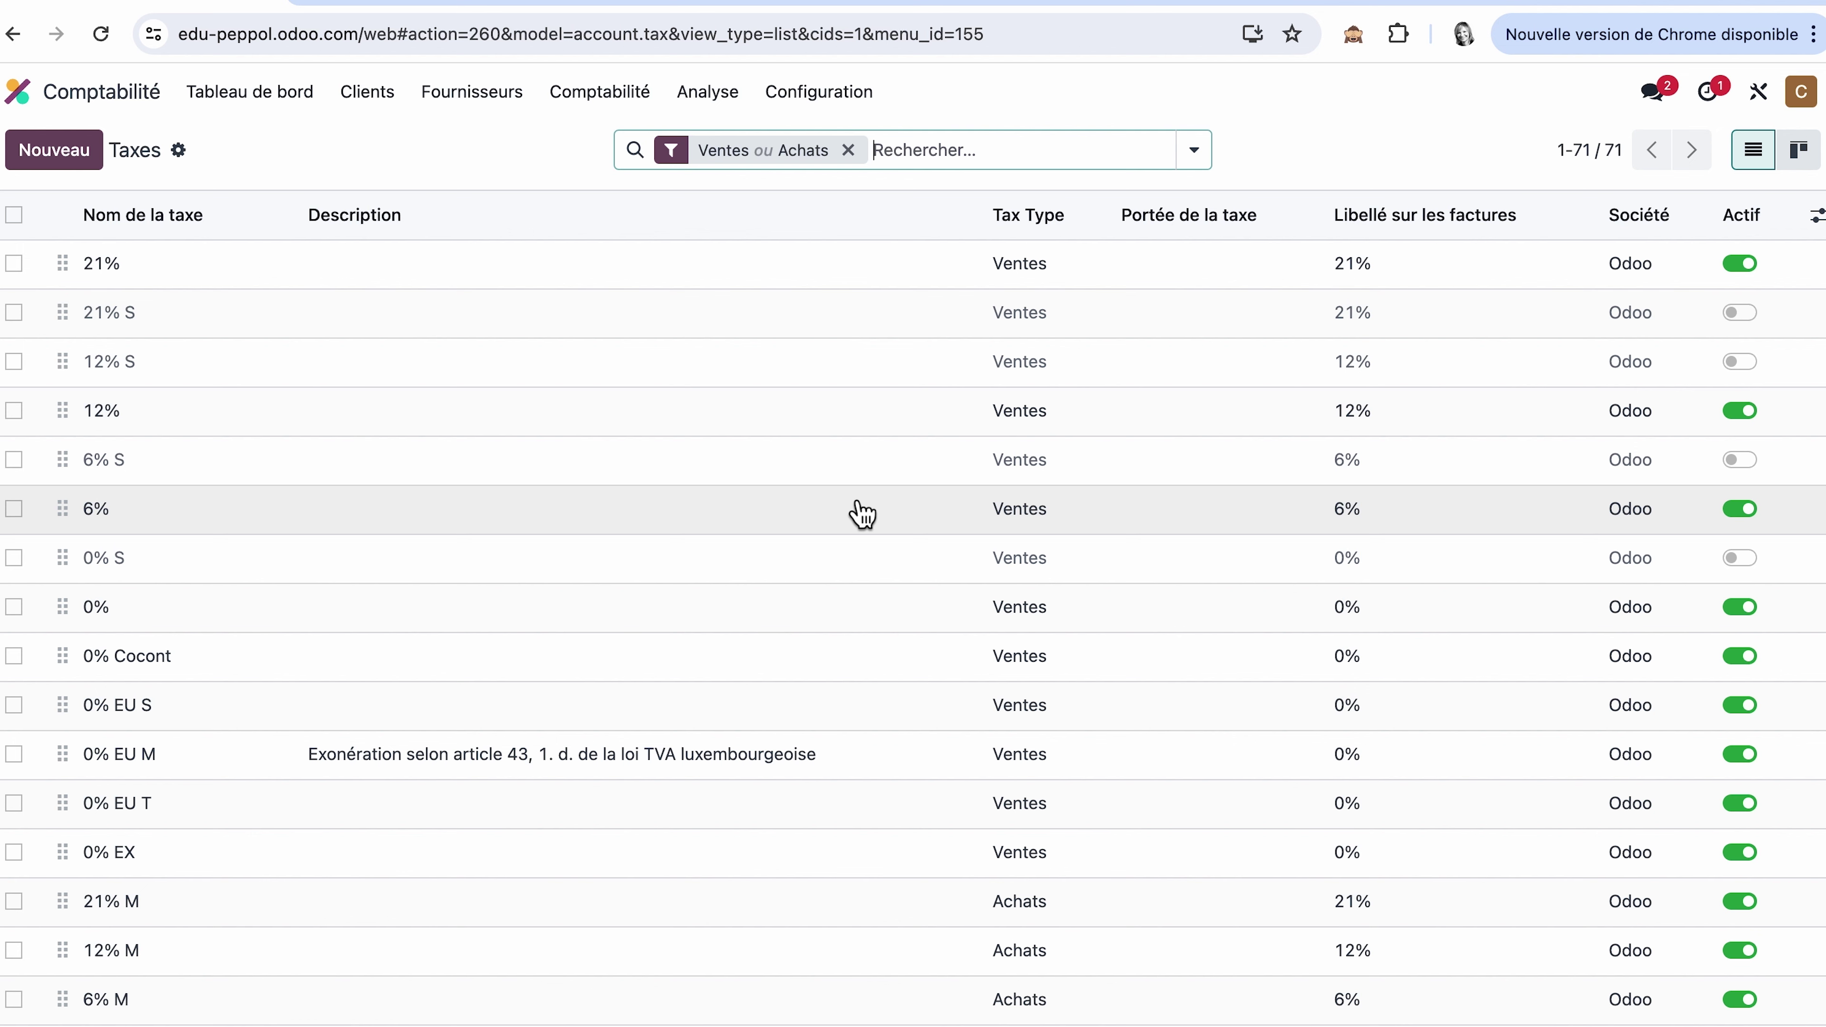
pyautogui.scroll(-4, 366, 599)
pyautogui.scroll(-3, 369, 600)
pyautogui.scroll(8, 368, 599)
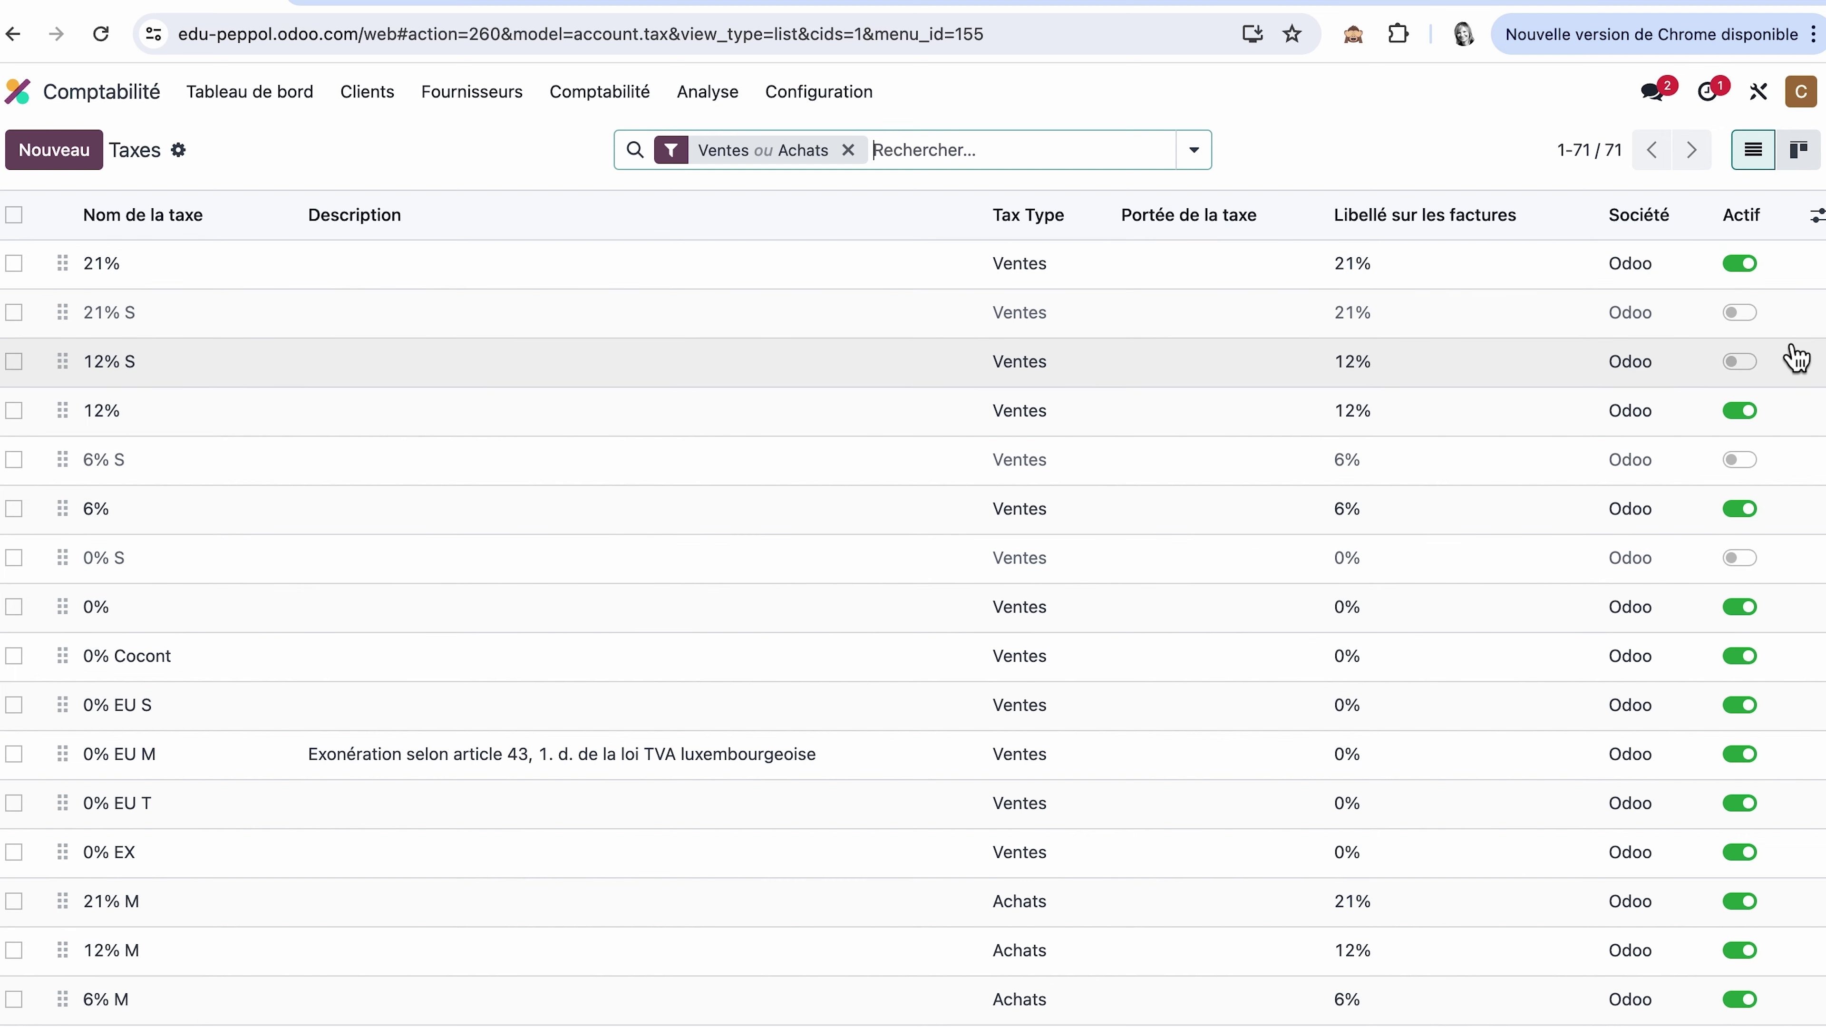
pyautogui.click(1744, 316)
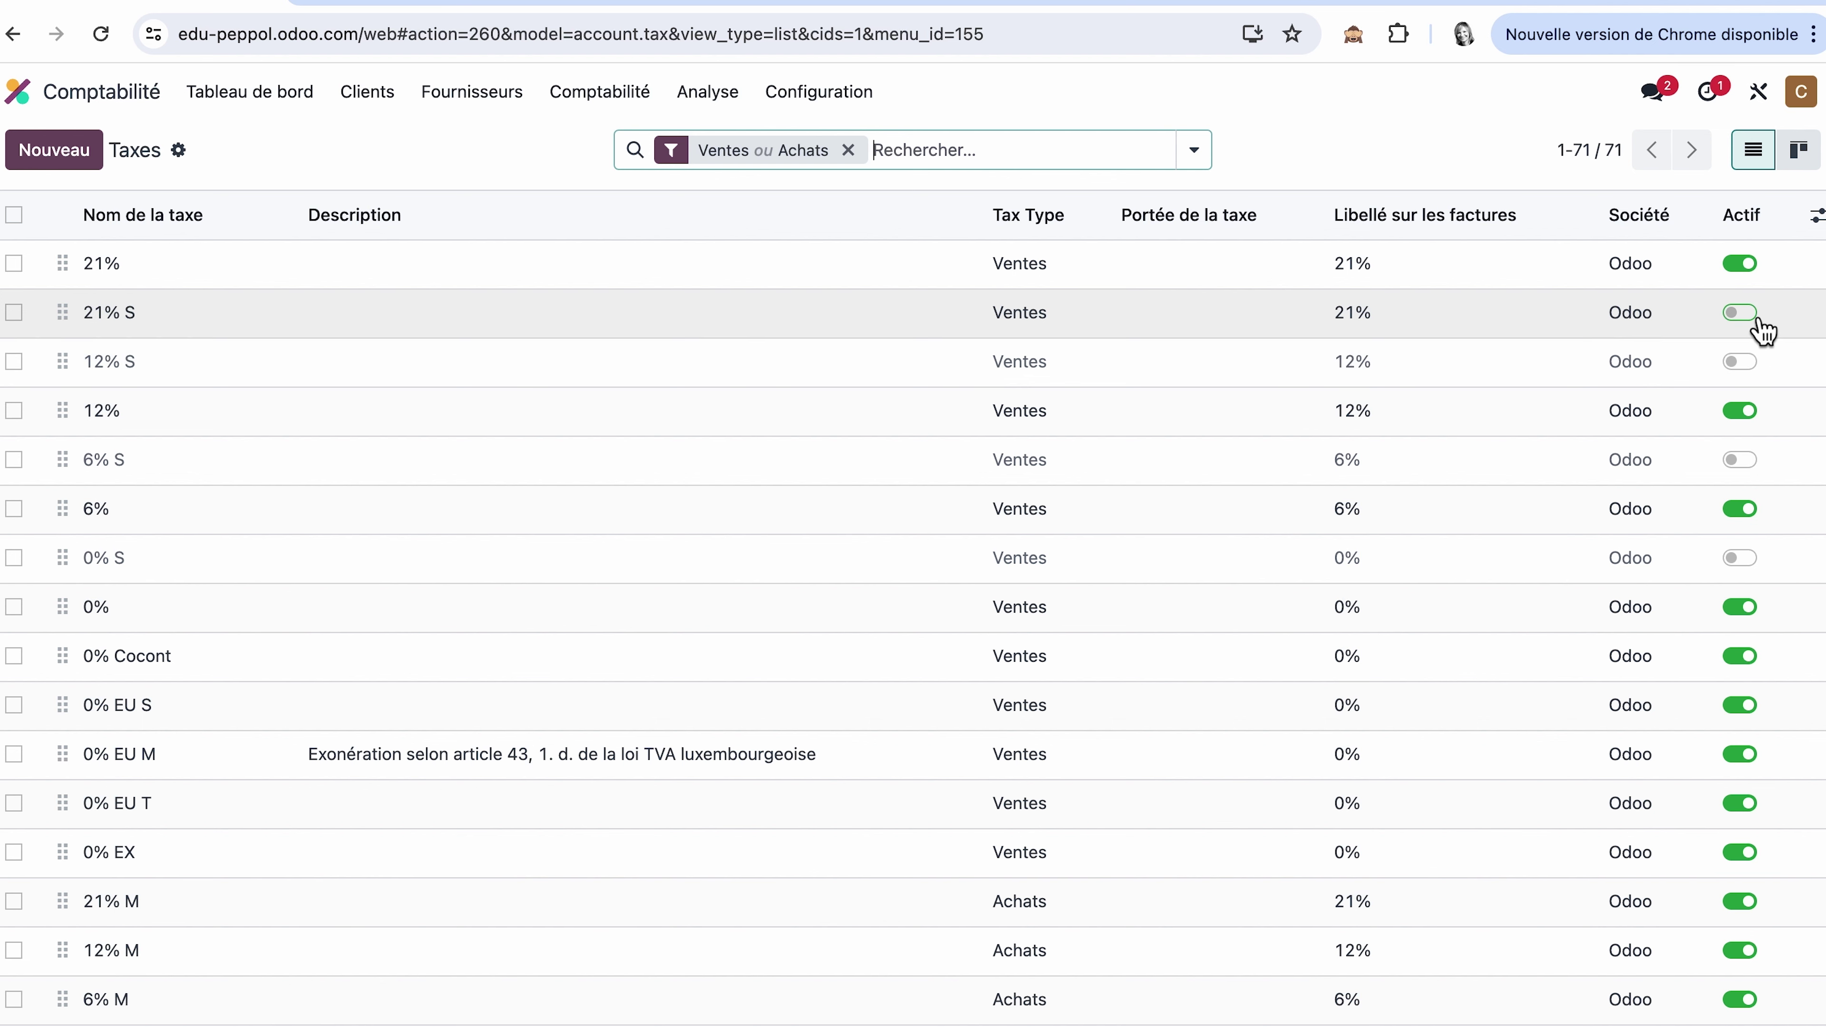
pyautogui.click(1743, 320)
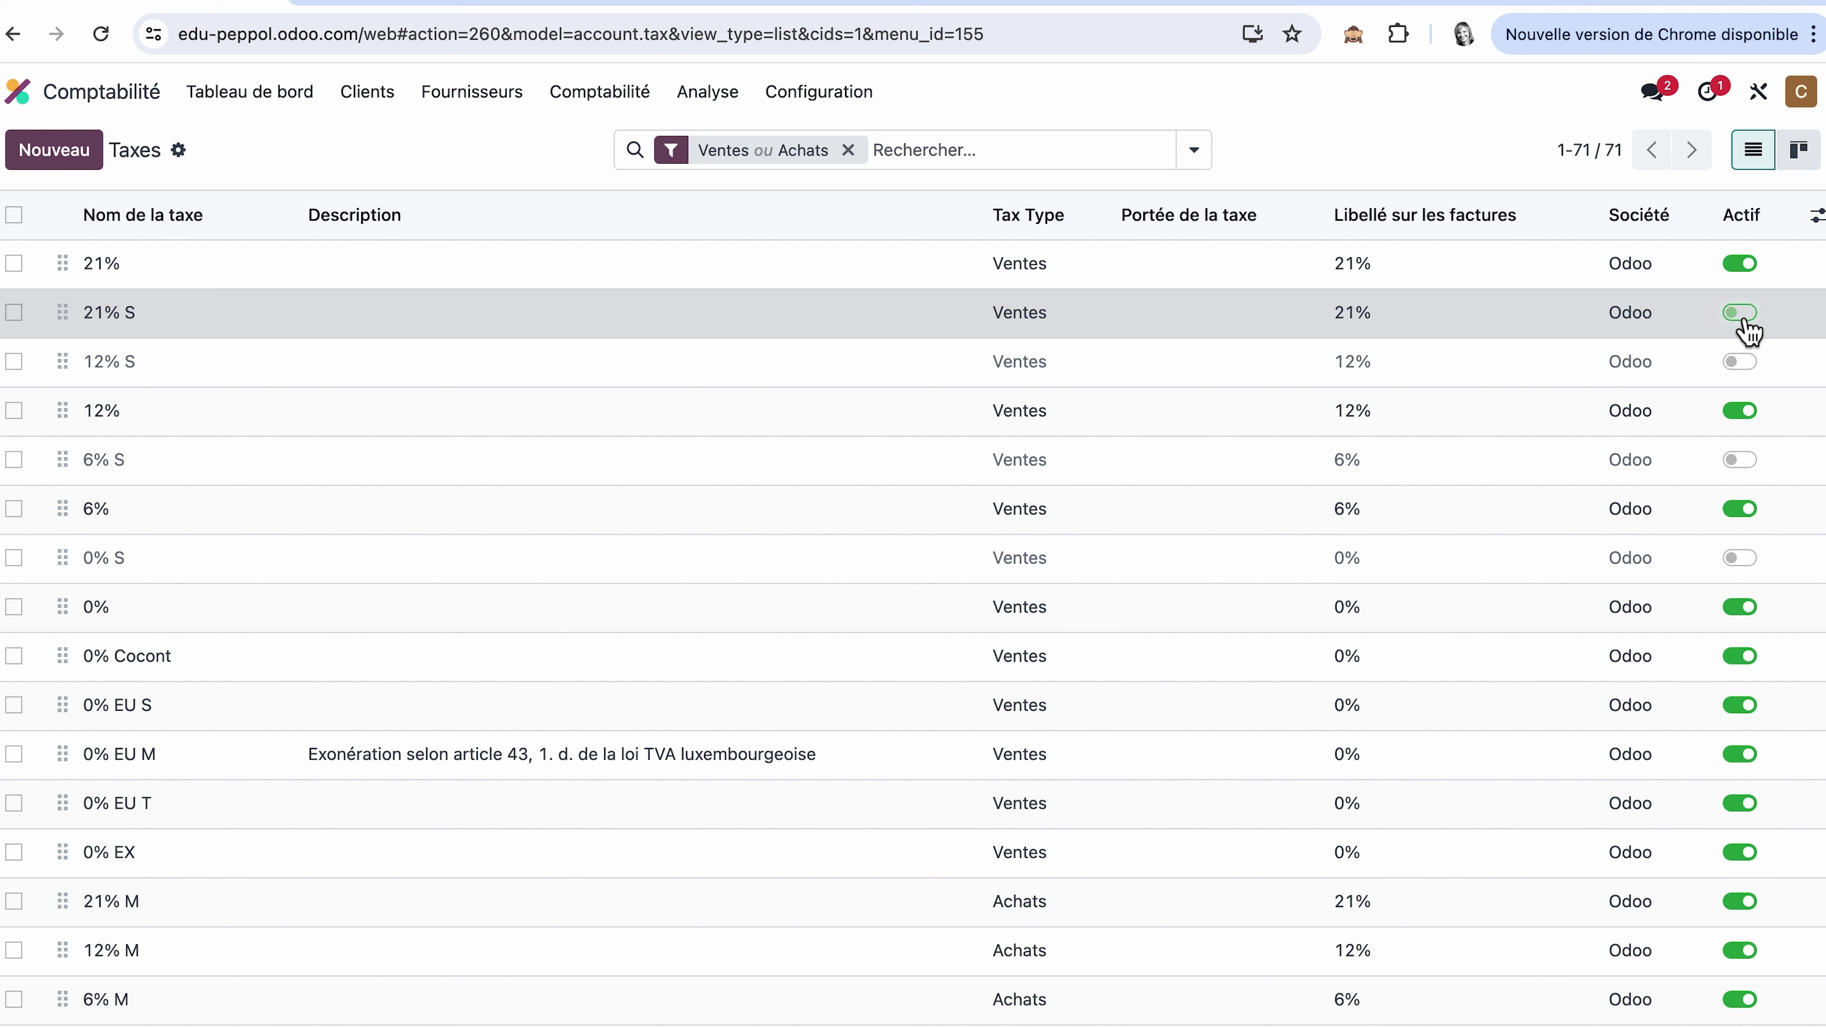
# - Search the tax names for 50 and open the 50% non déductible purchase tax
pyautogui.click(1041, 153)
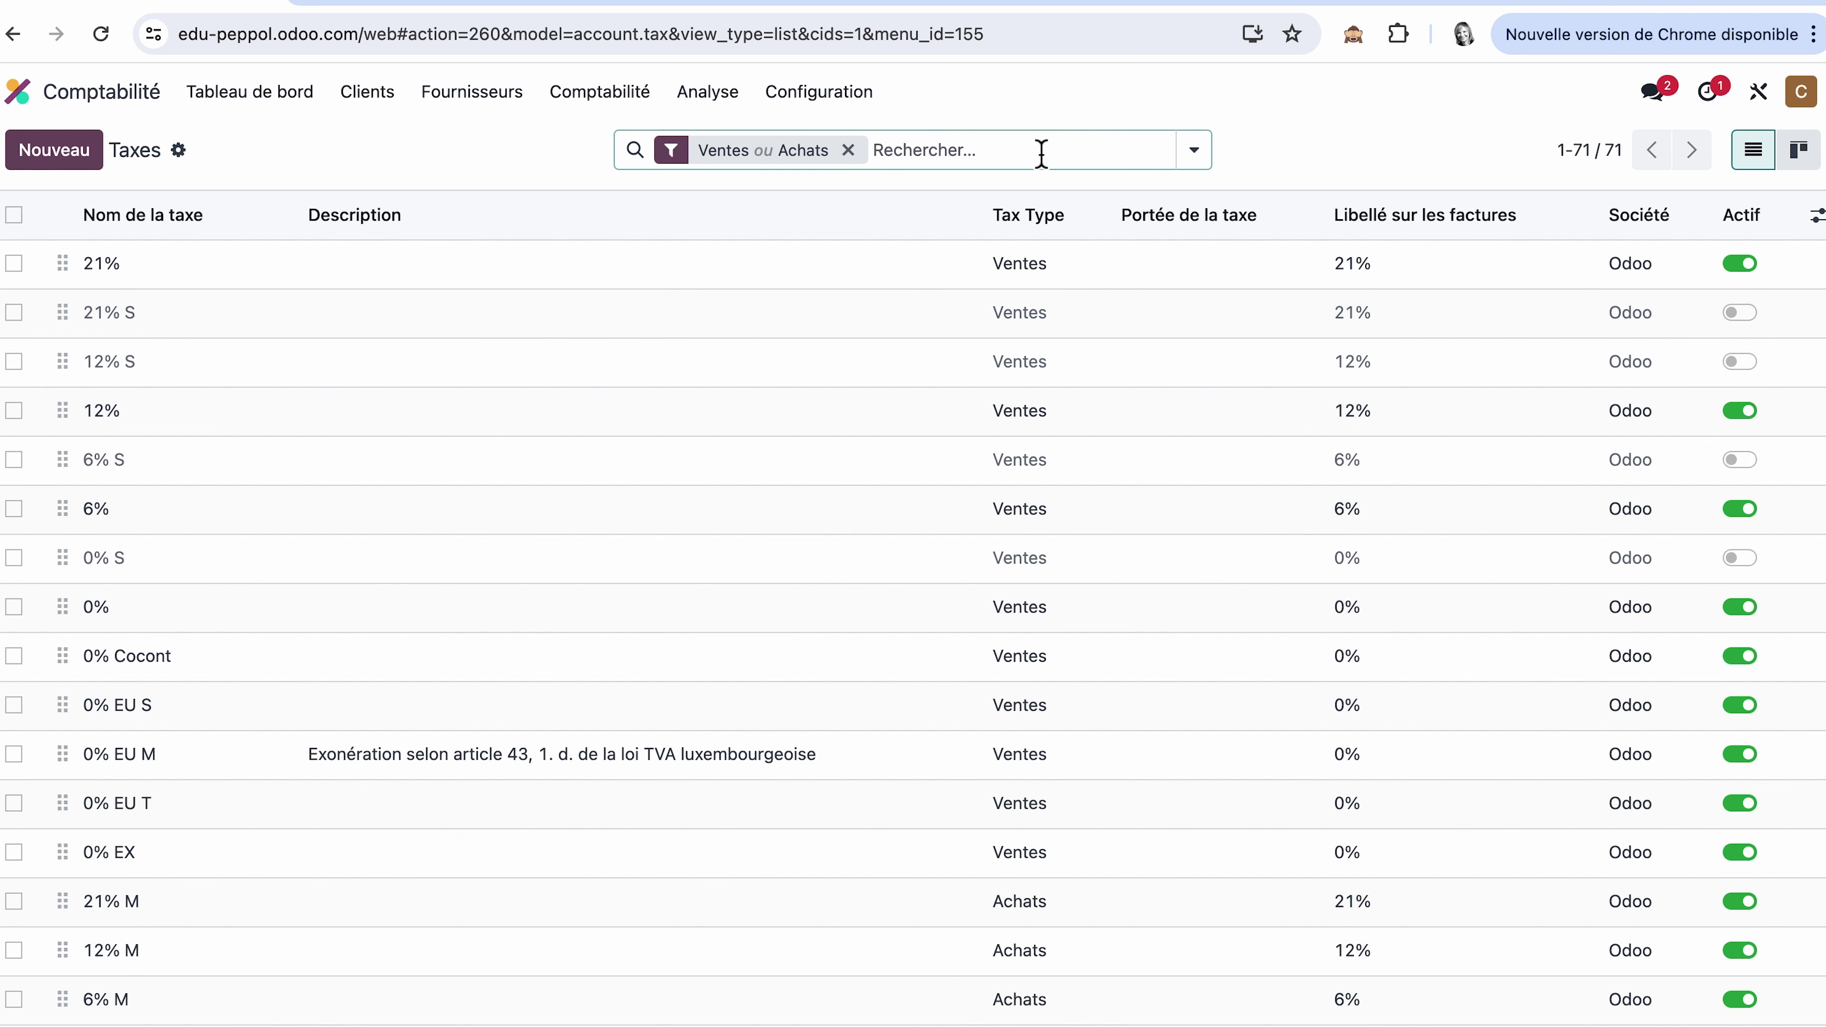
pyautogui.write('50')
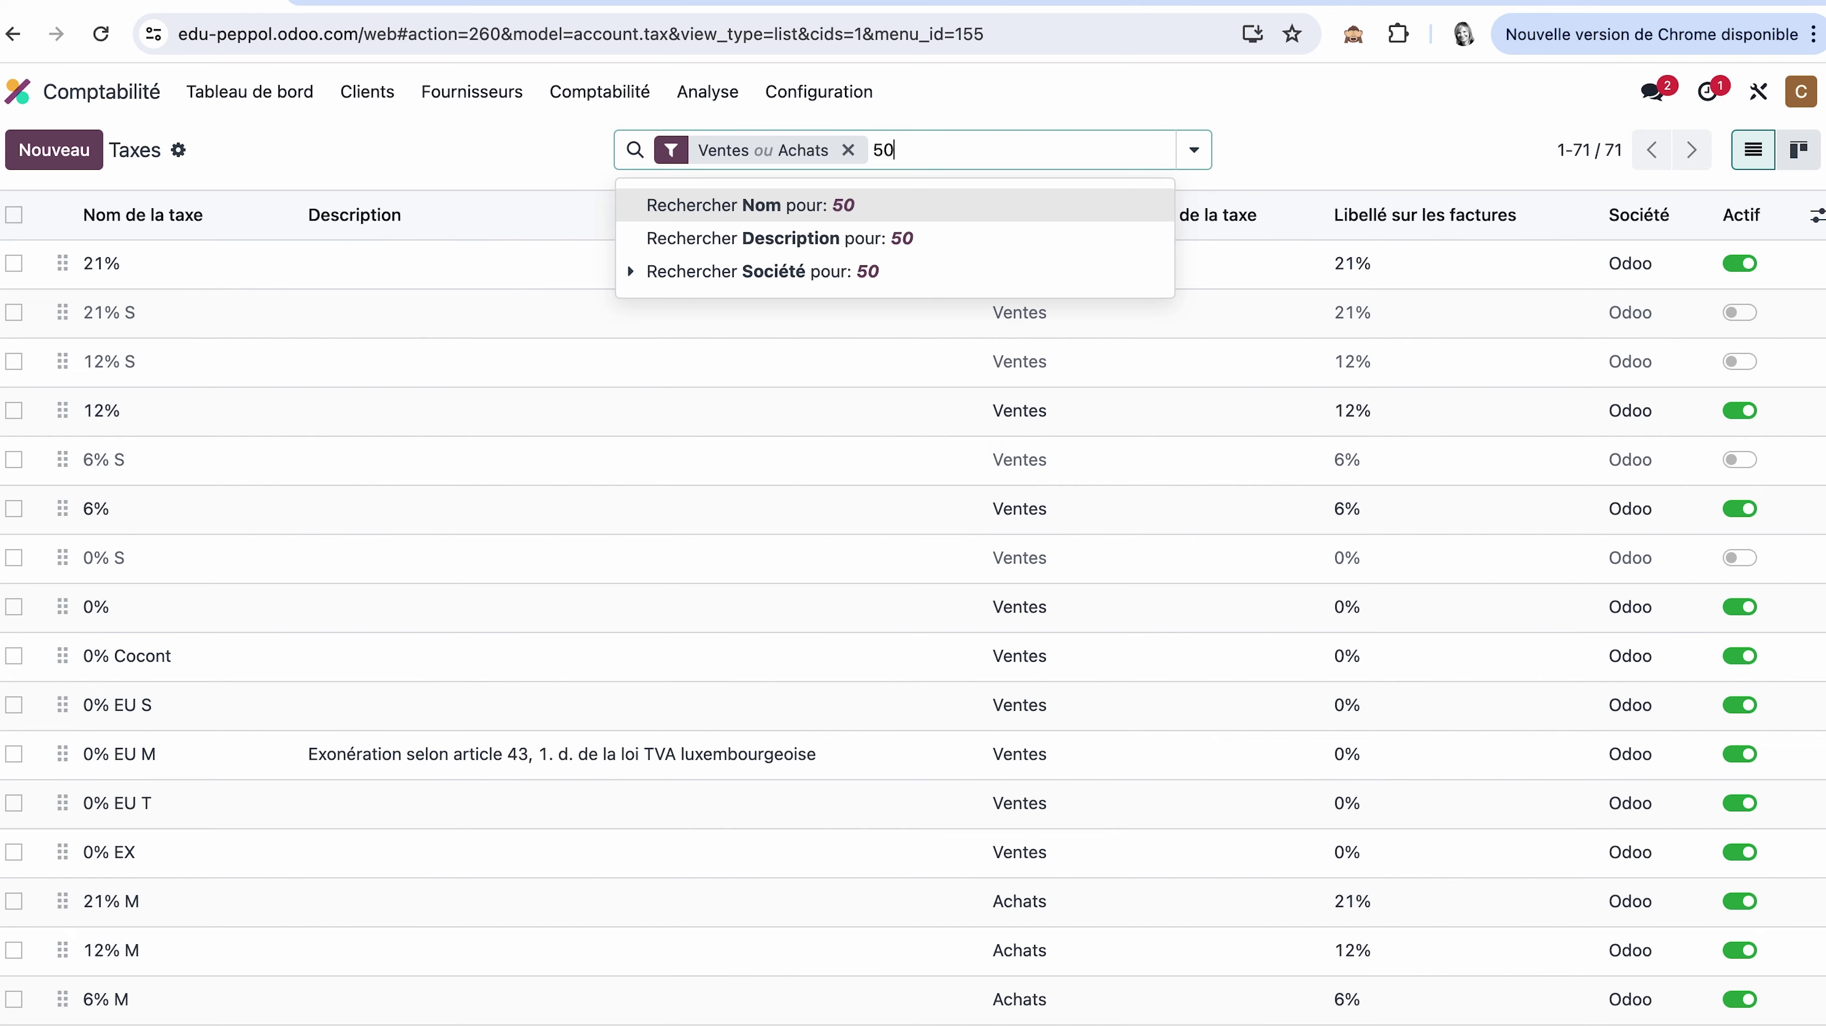
pyautogui.press('Return')
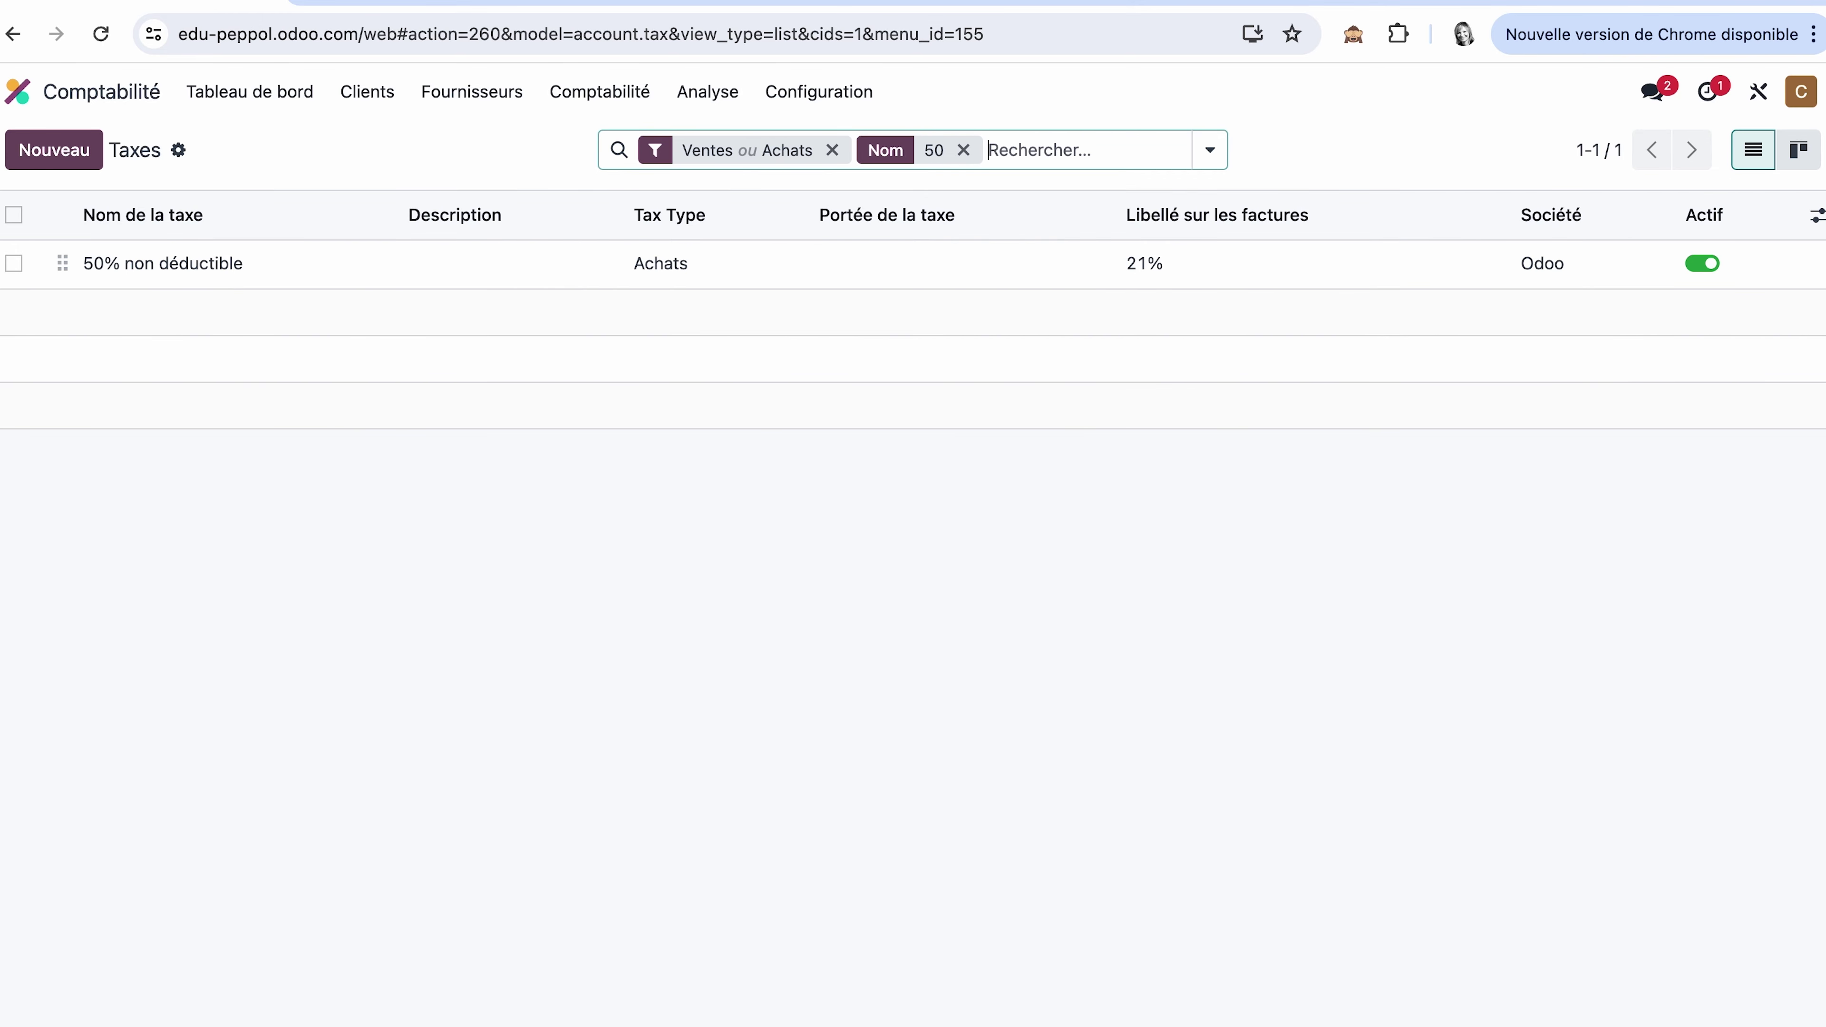
pyautogui.click(203, 266)
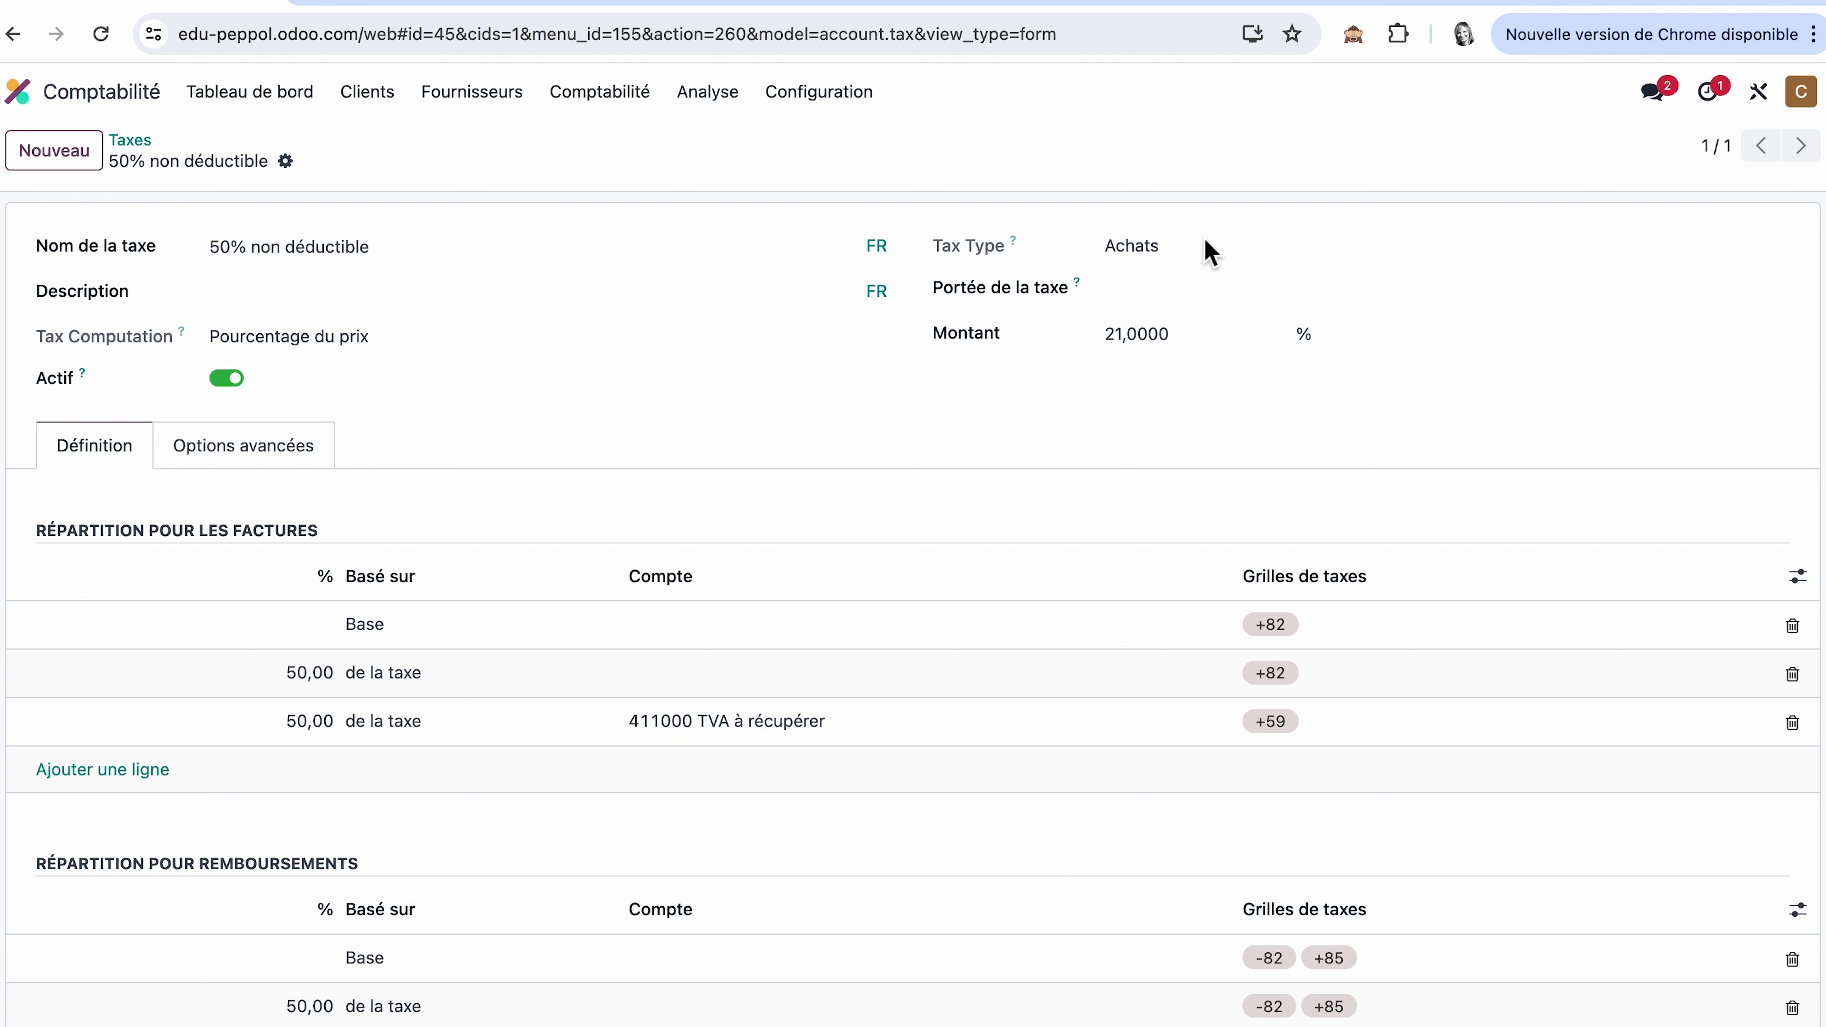
# - Examine the tax's scope options and its distribution lines for invoices and refunds, including accounts and tax grids
pyautogui.click(1163, 309)
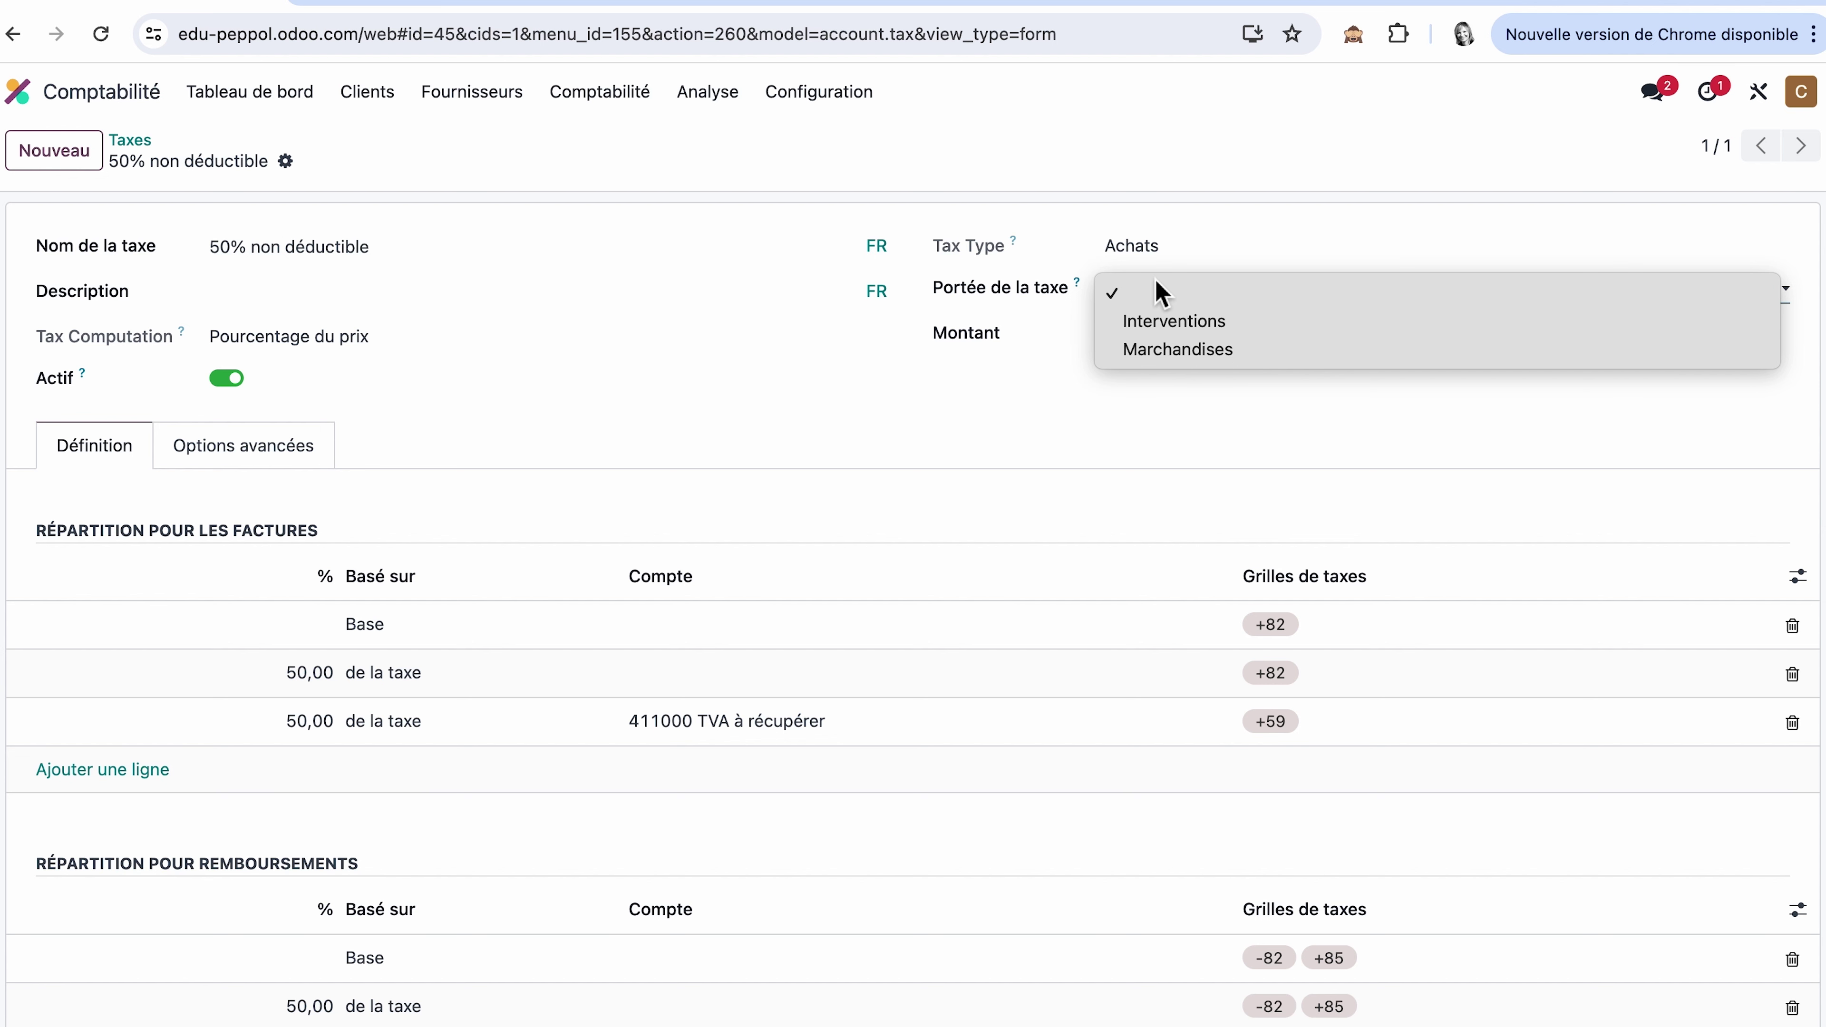
pyautogui.click(1144, 296)
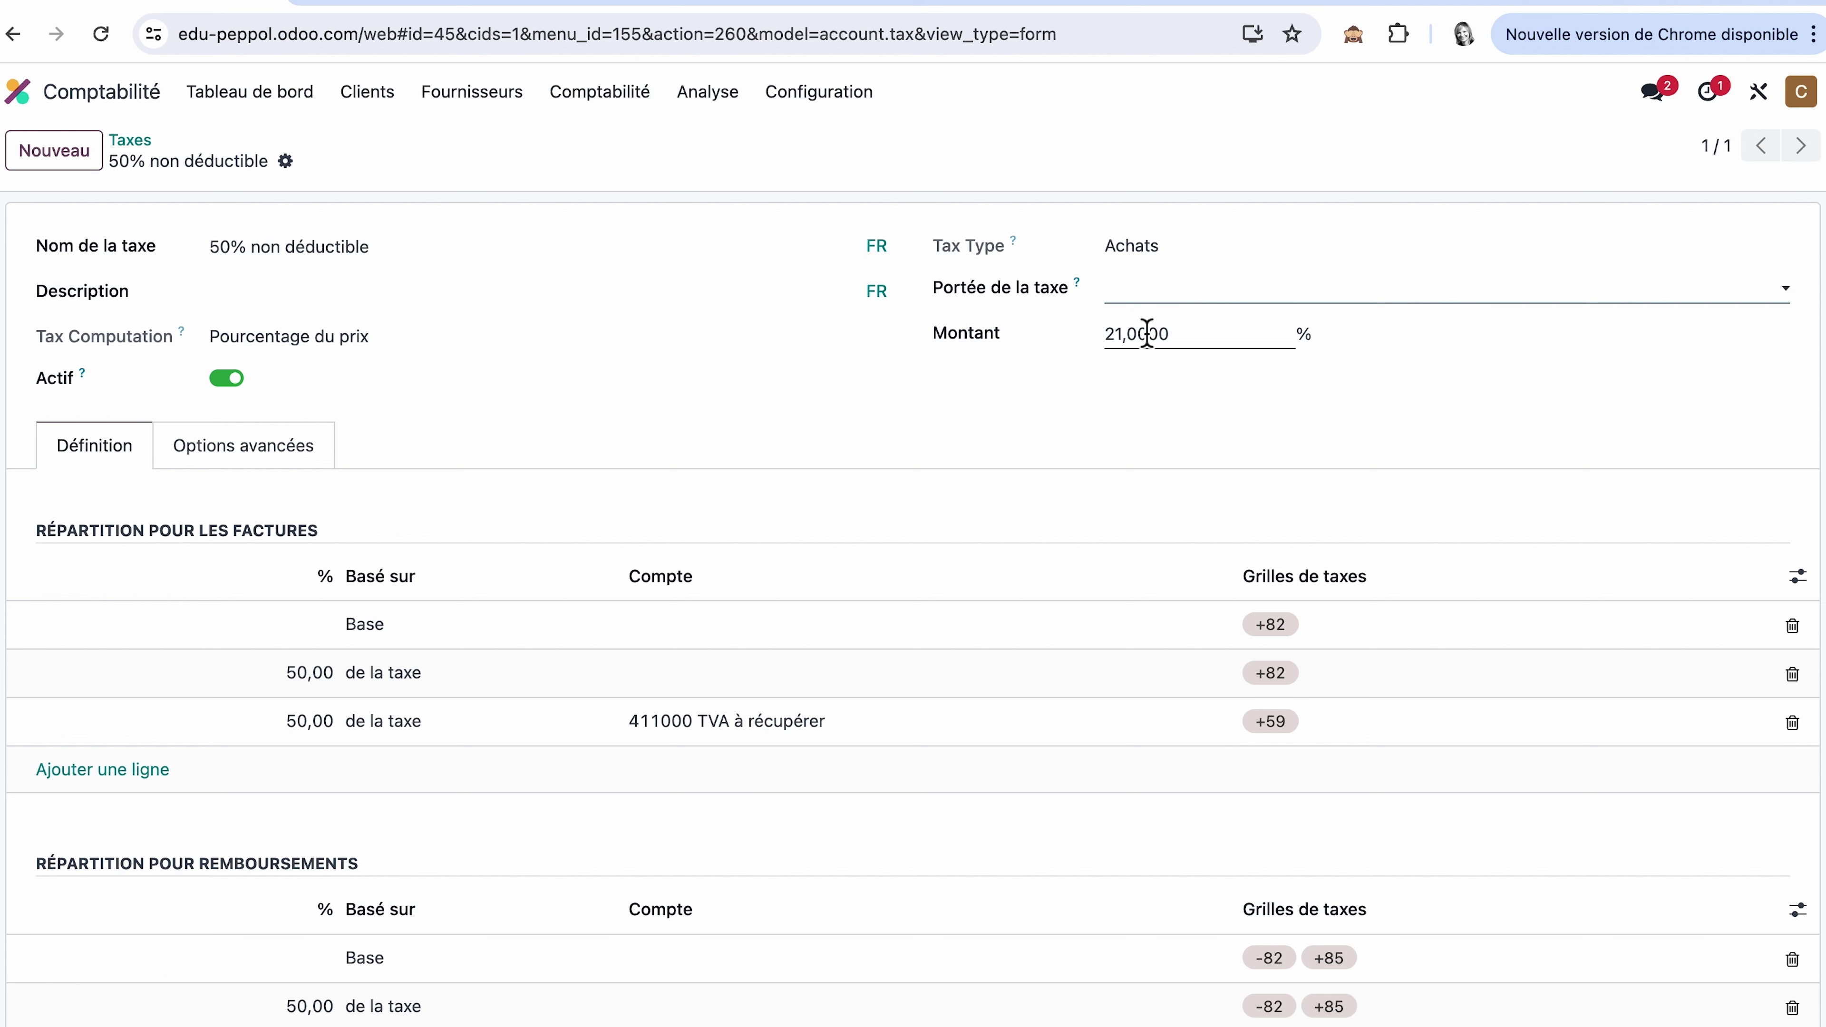
pyautogui.scroll(-2, 489, 651)
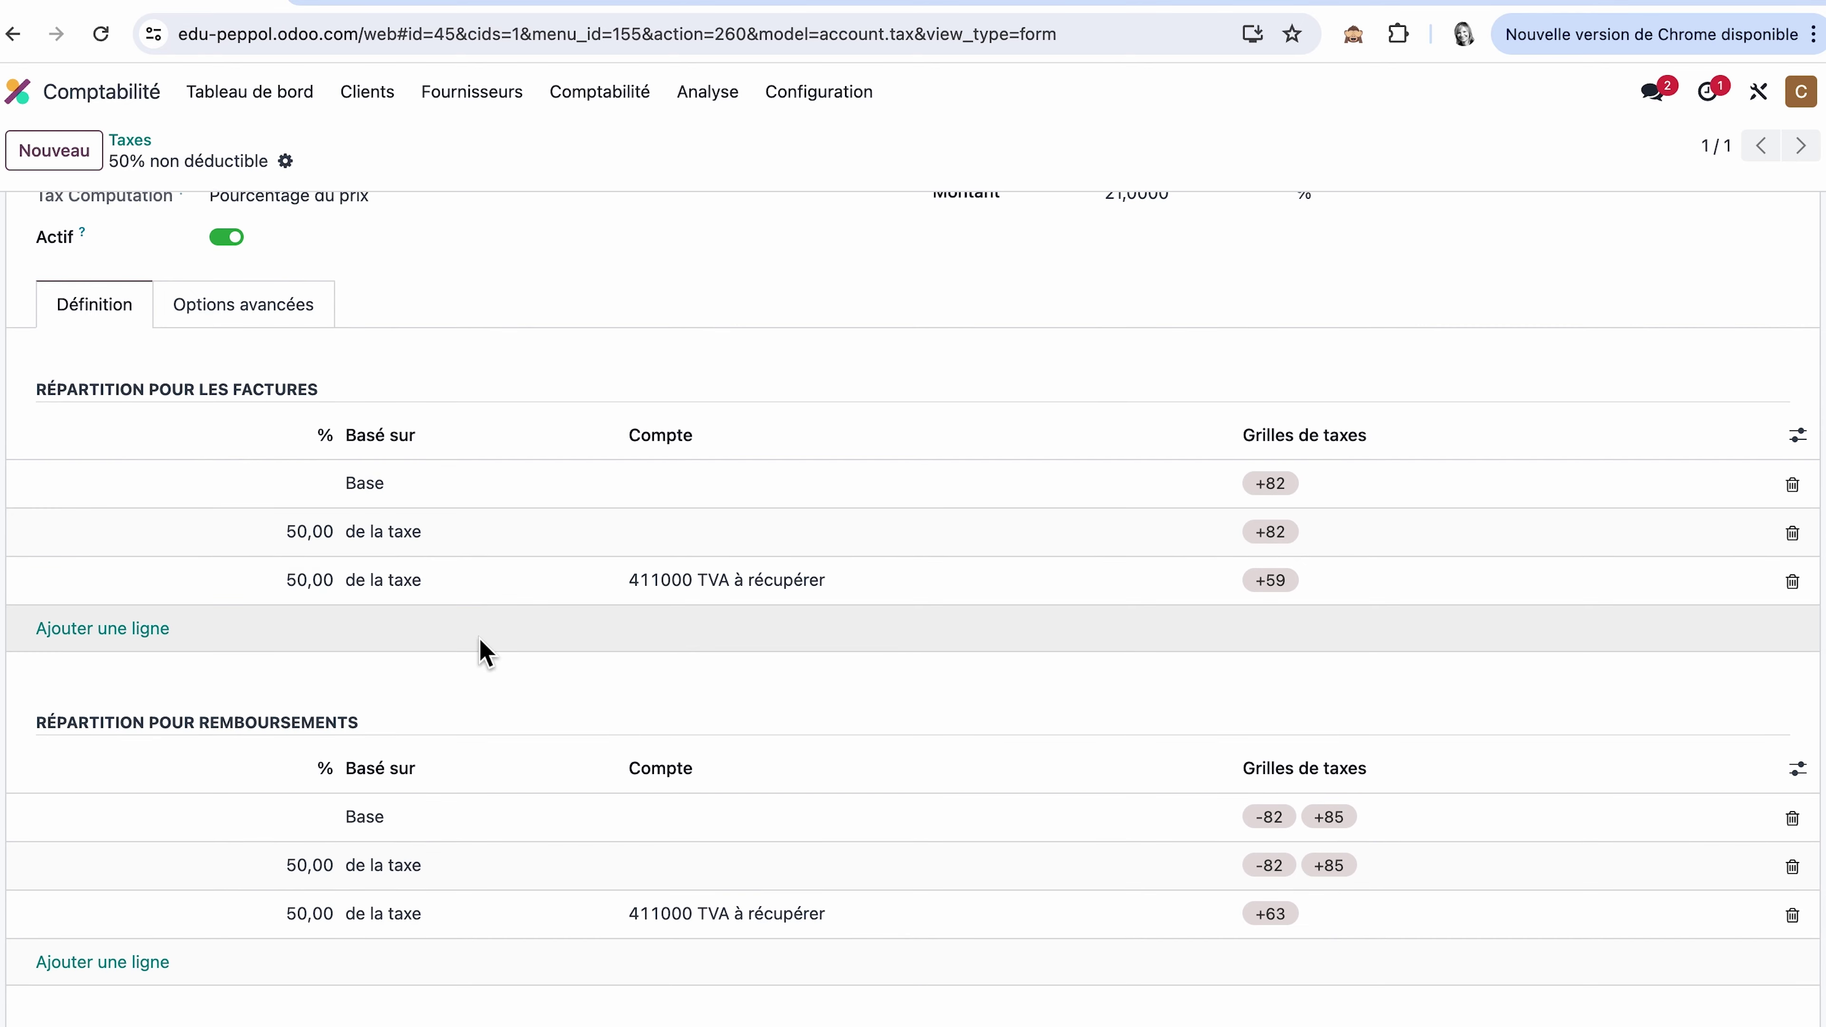
pyautogui.scroll(-3, 486, 651)
pyautogui.scroll(3, 487, 651)
pyautogui.scroll(2, 482, 651)
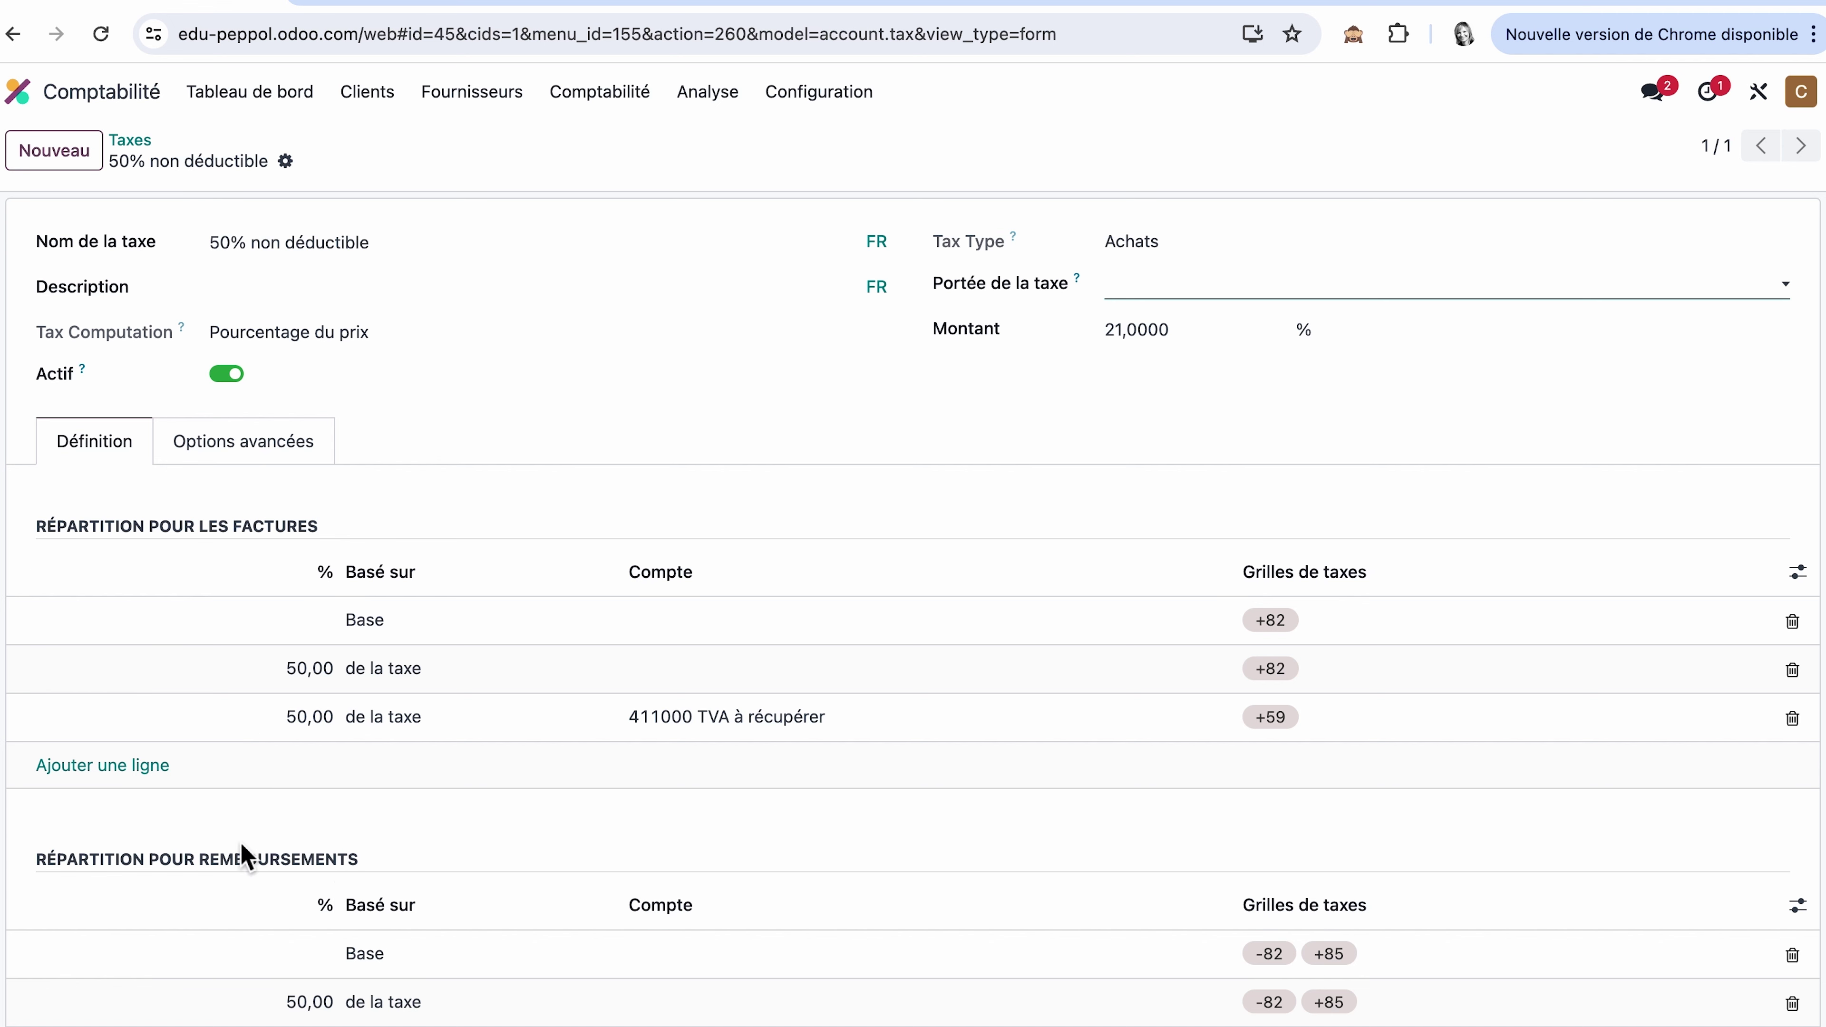
pyautogui.scroll(1, 363, 830)
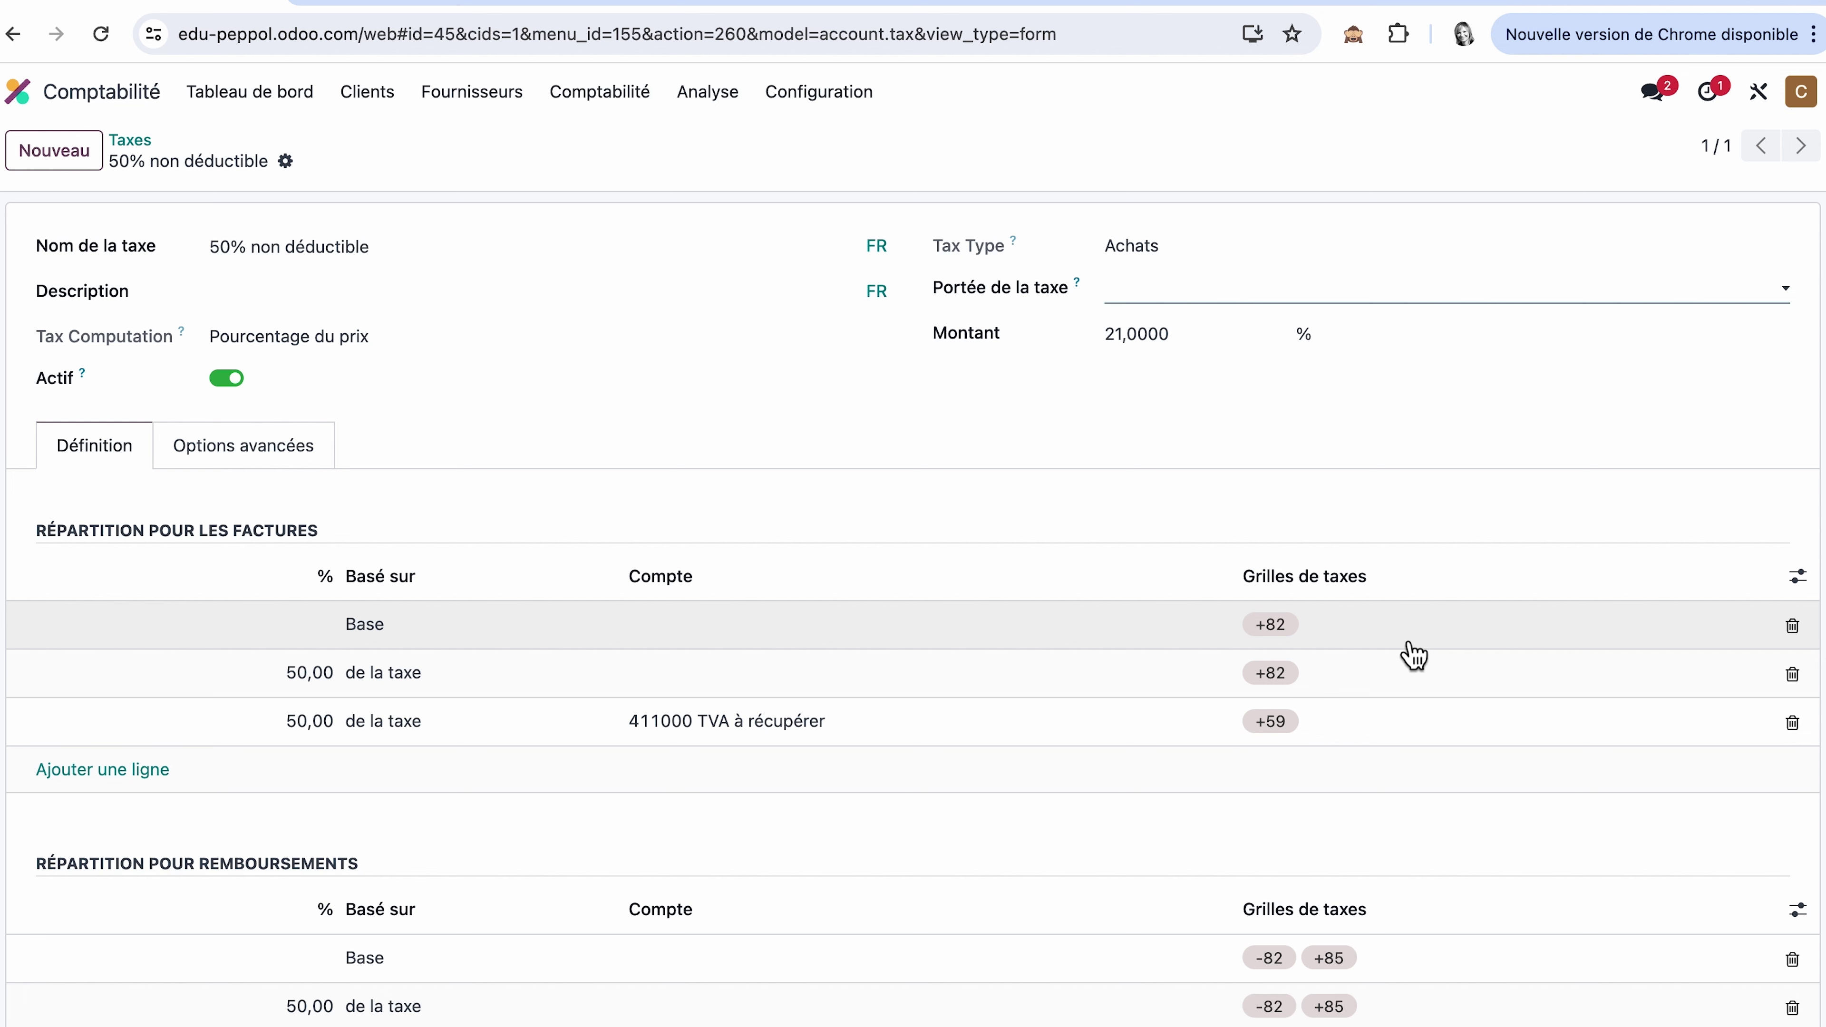
pyautogui.scroll(-3, 1413, 654)
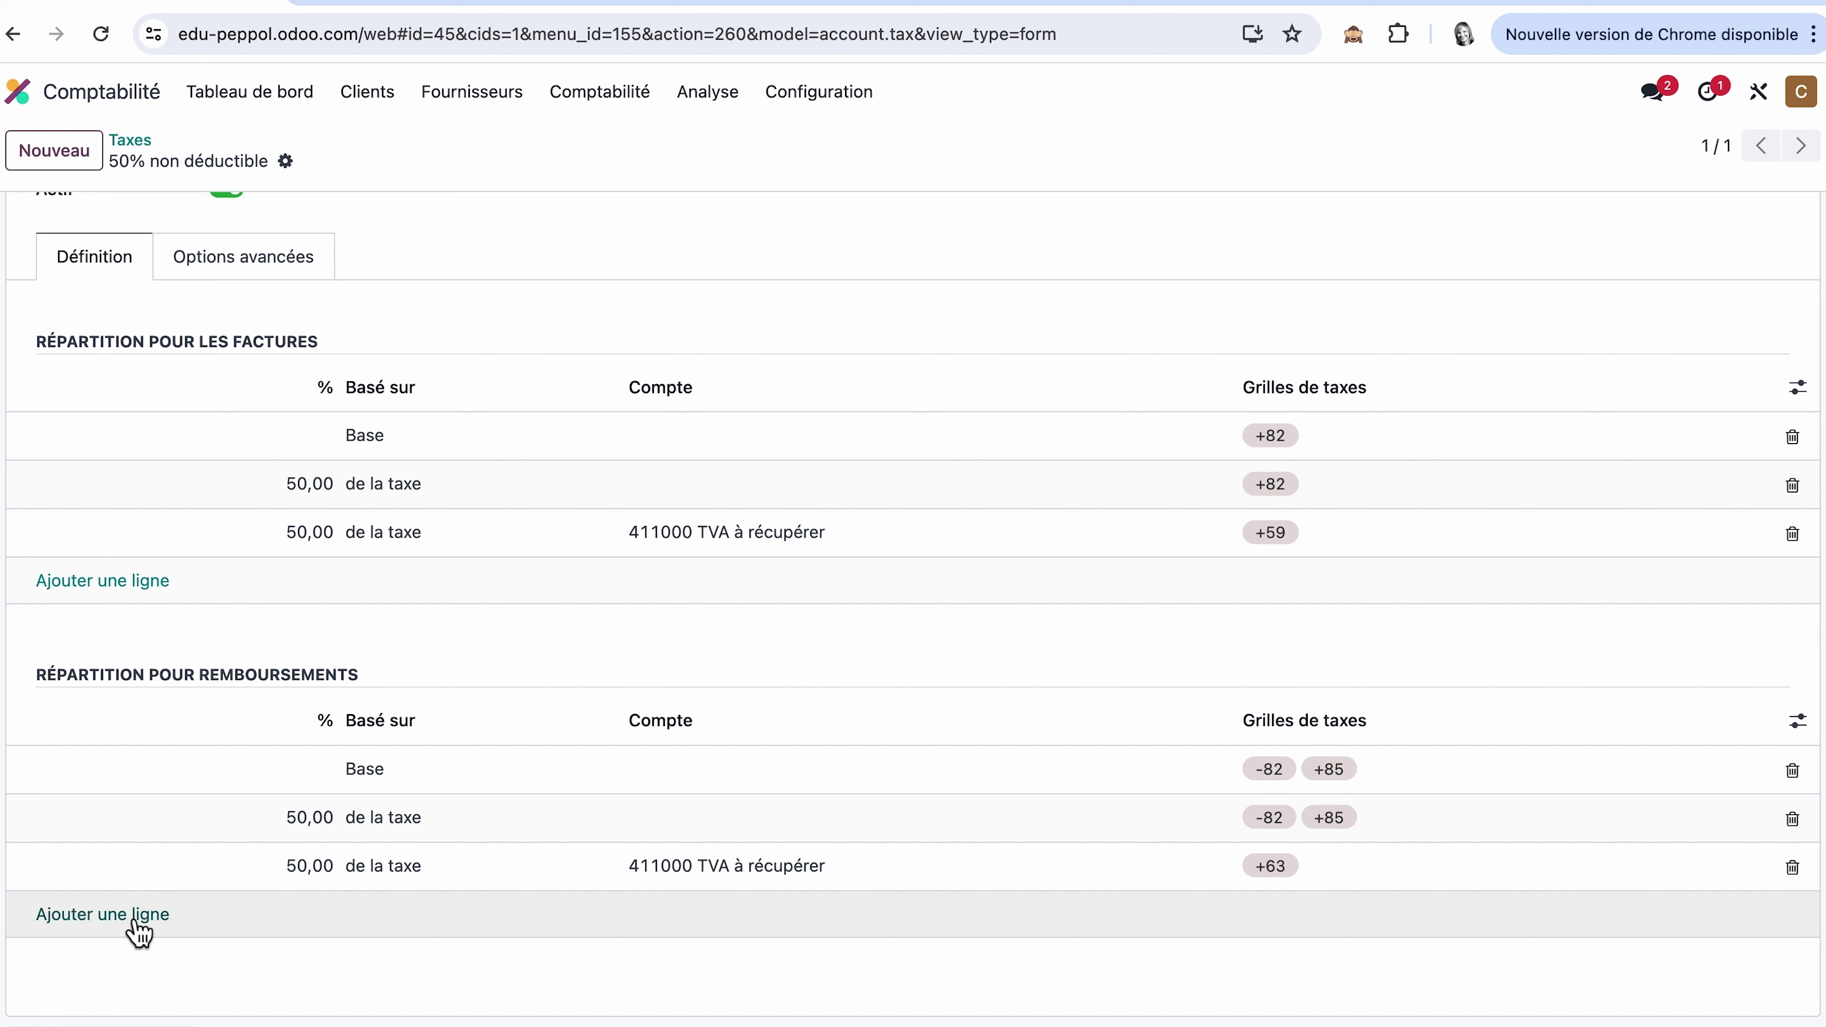
# - Review the tax's advanced options, including the available tax groups and the effect on the base of subsequent taxes
pyautogui.click(278, 264)
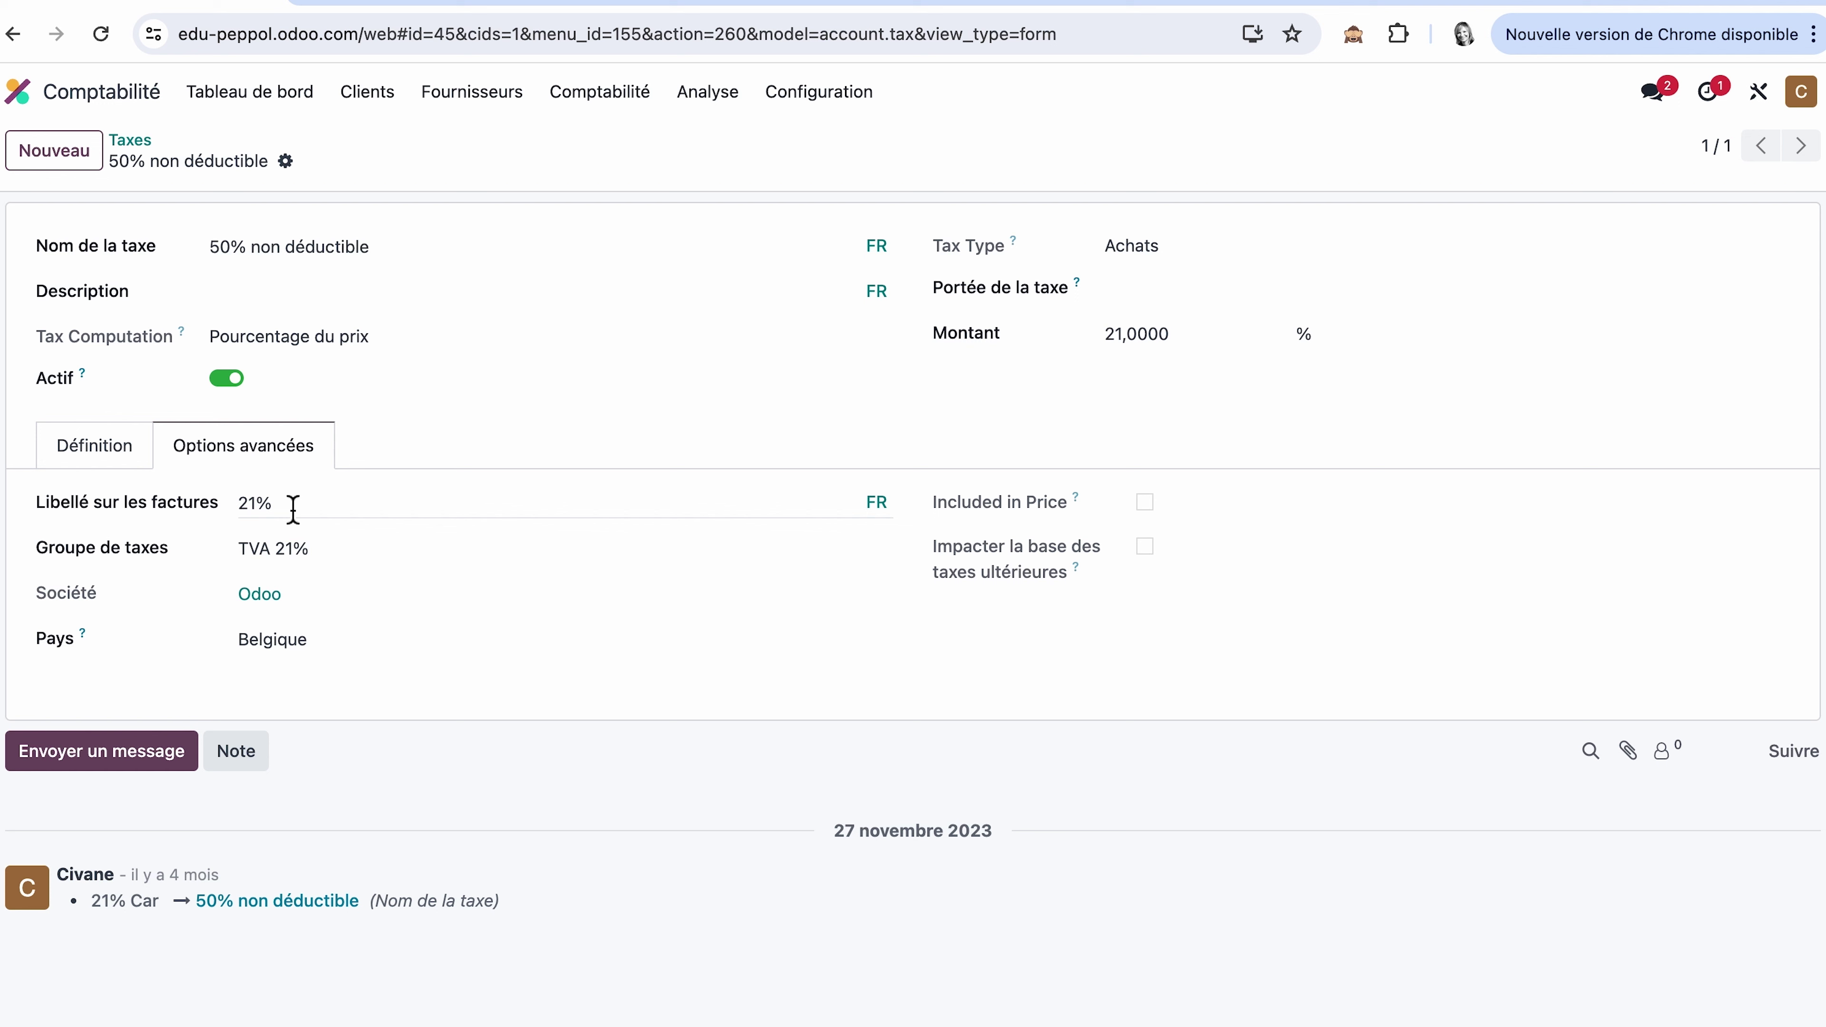
pyautogui.click(314, 548)
pyautogui.tripleClick(314, 550)
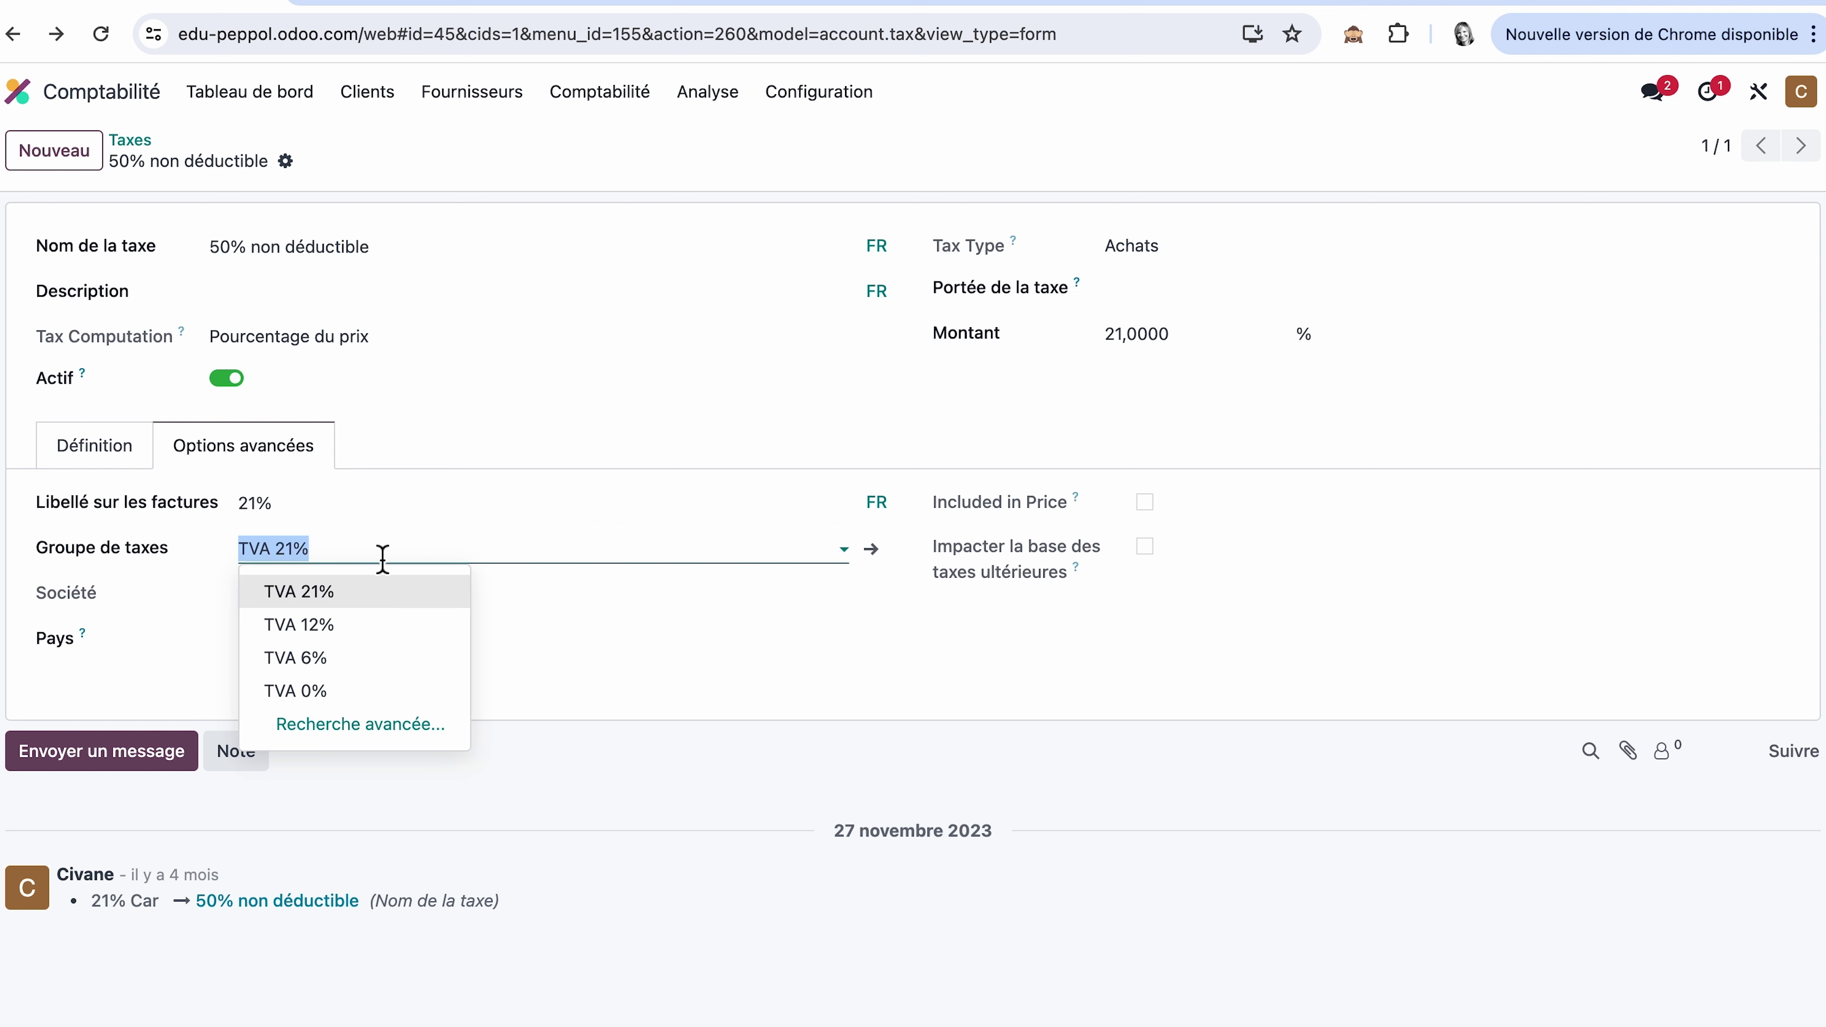
pyautogui.click(623, 960)
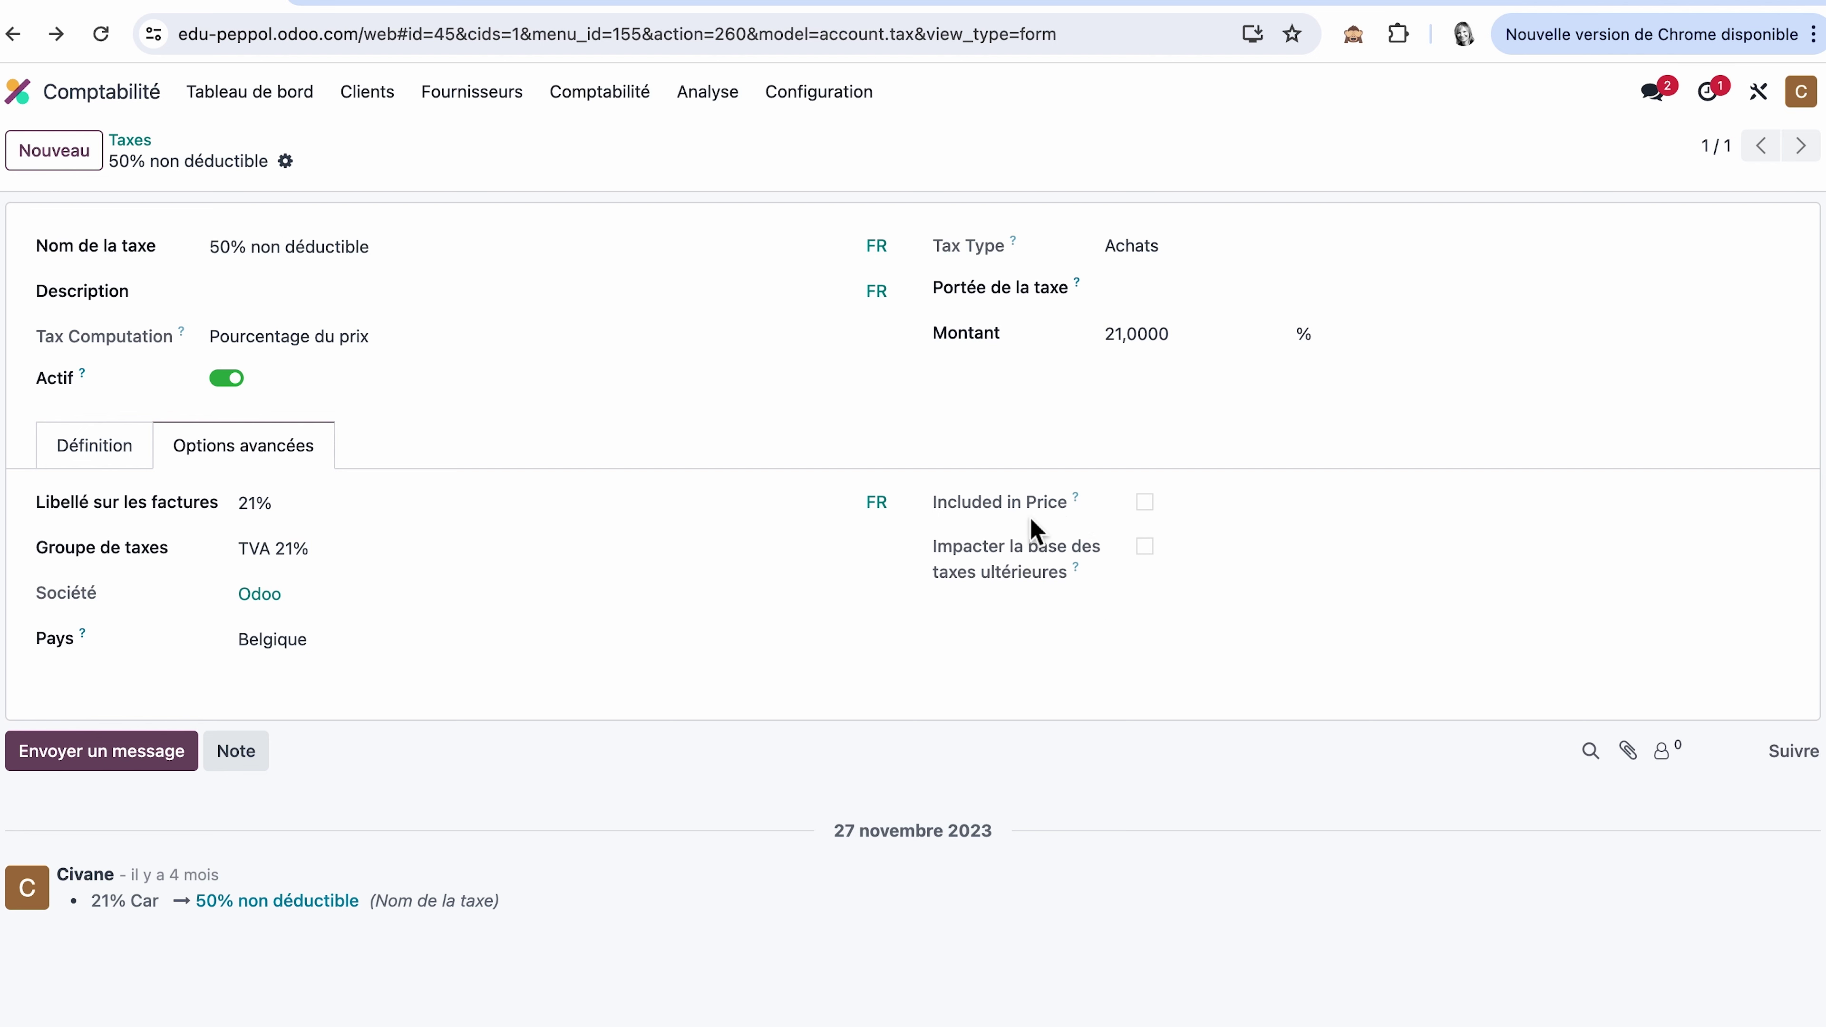
pyautogui.moveTo(1078, 572)
# - Duplicate the 50% non déductible tax and rename the copy "21% (35% non déductible)"
pyautogui.click(286, 162)
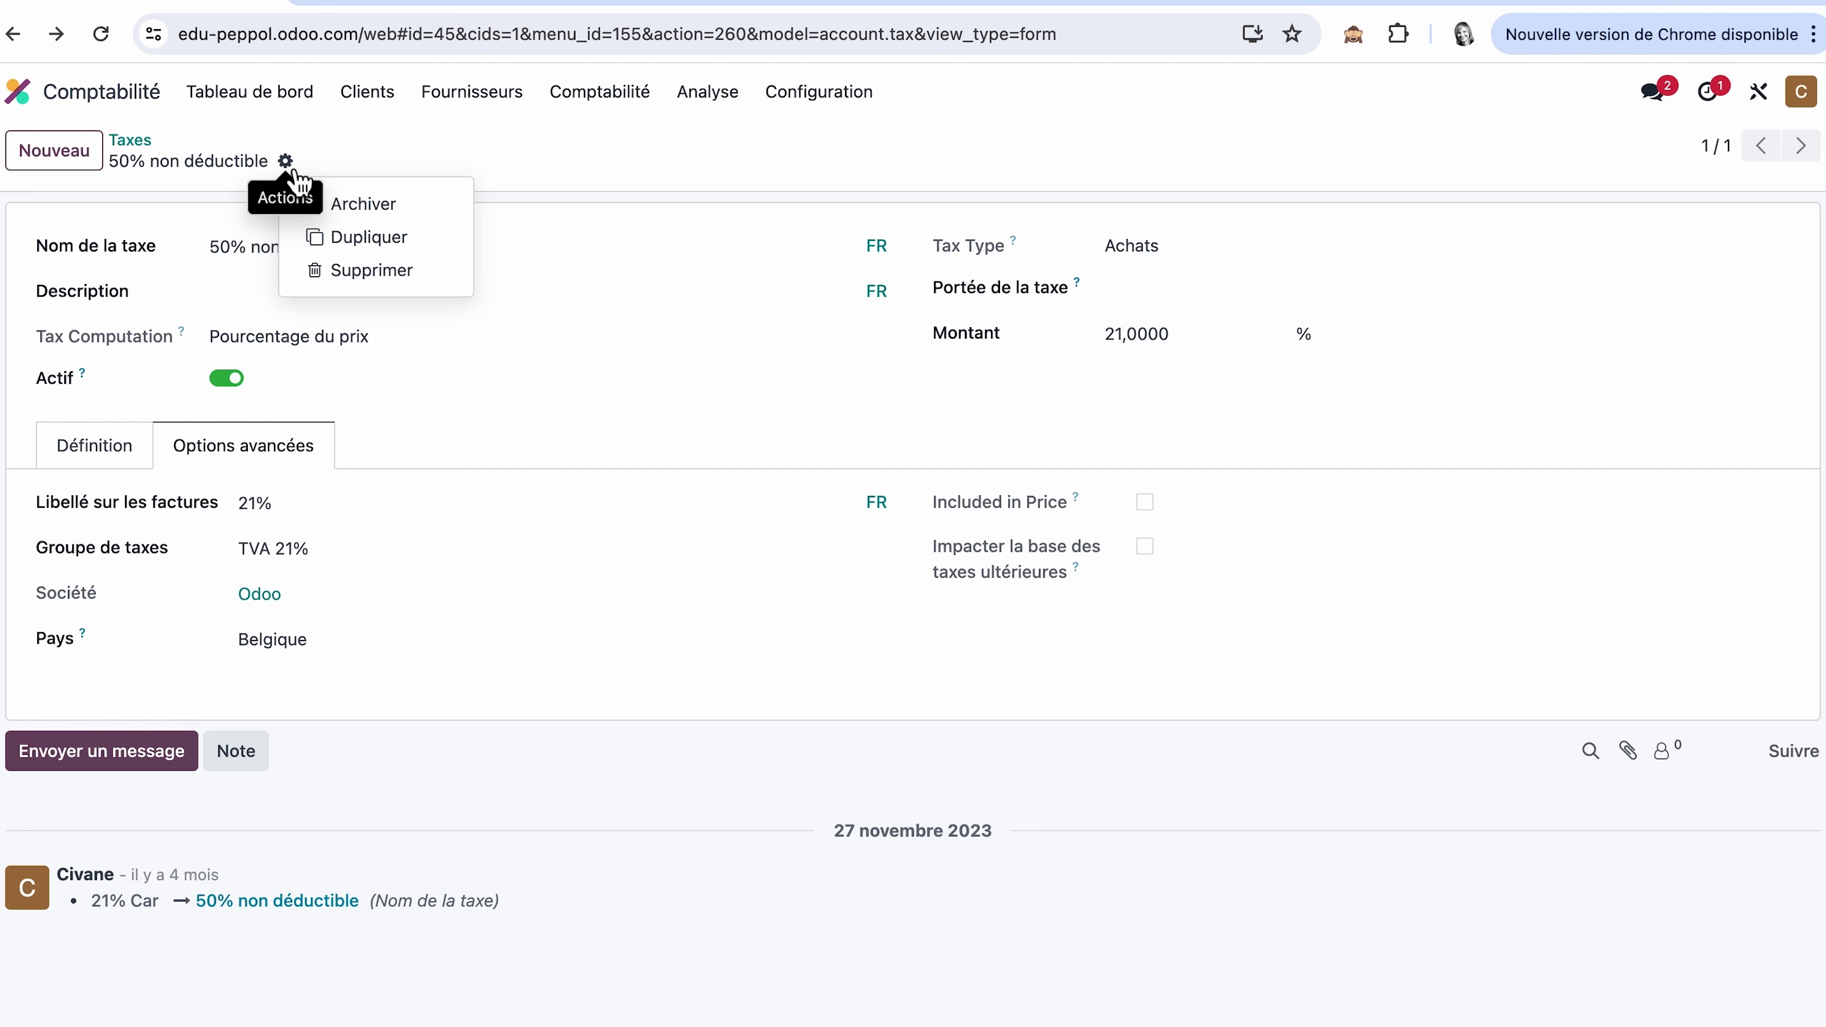
pyautogui.click(392, 240)
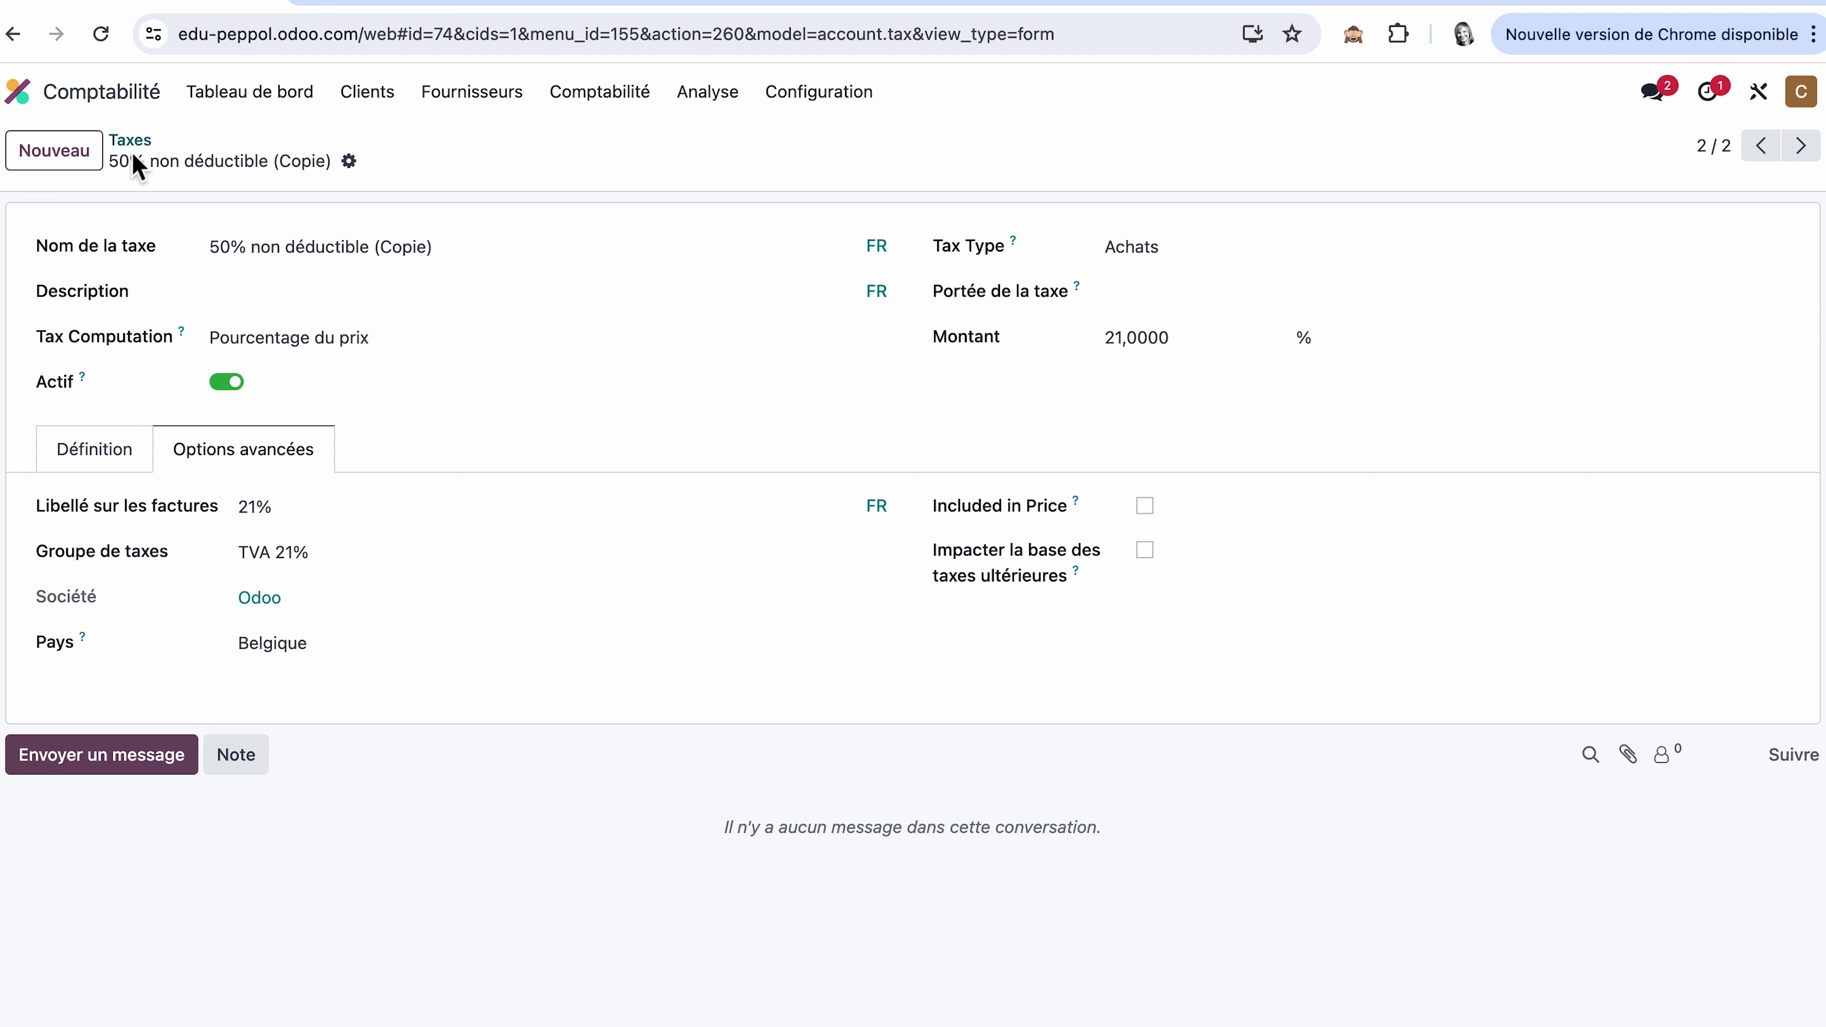
pyautogui.click(441, 249)
pyautogui.press('BackSpace')
pyautogui.press('BackSpace')
pyautogui.press('BackSpace')
pyautogui.press('BackSpace')
pyautogui.press('BackSpace')
pyautogui.press('BackSpace')
pyautogui.press('BackSpace')
pyautogui.press('BackSpace')
pyautogui.press('super+Left')
pyautogui.write('21% (')
pyautogui.doubleClick(267, 252)
pyautogui.write('35')
pyautogui.click(437, 246)
pyautogui.write(')')
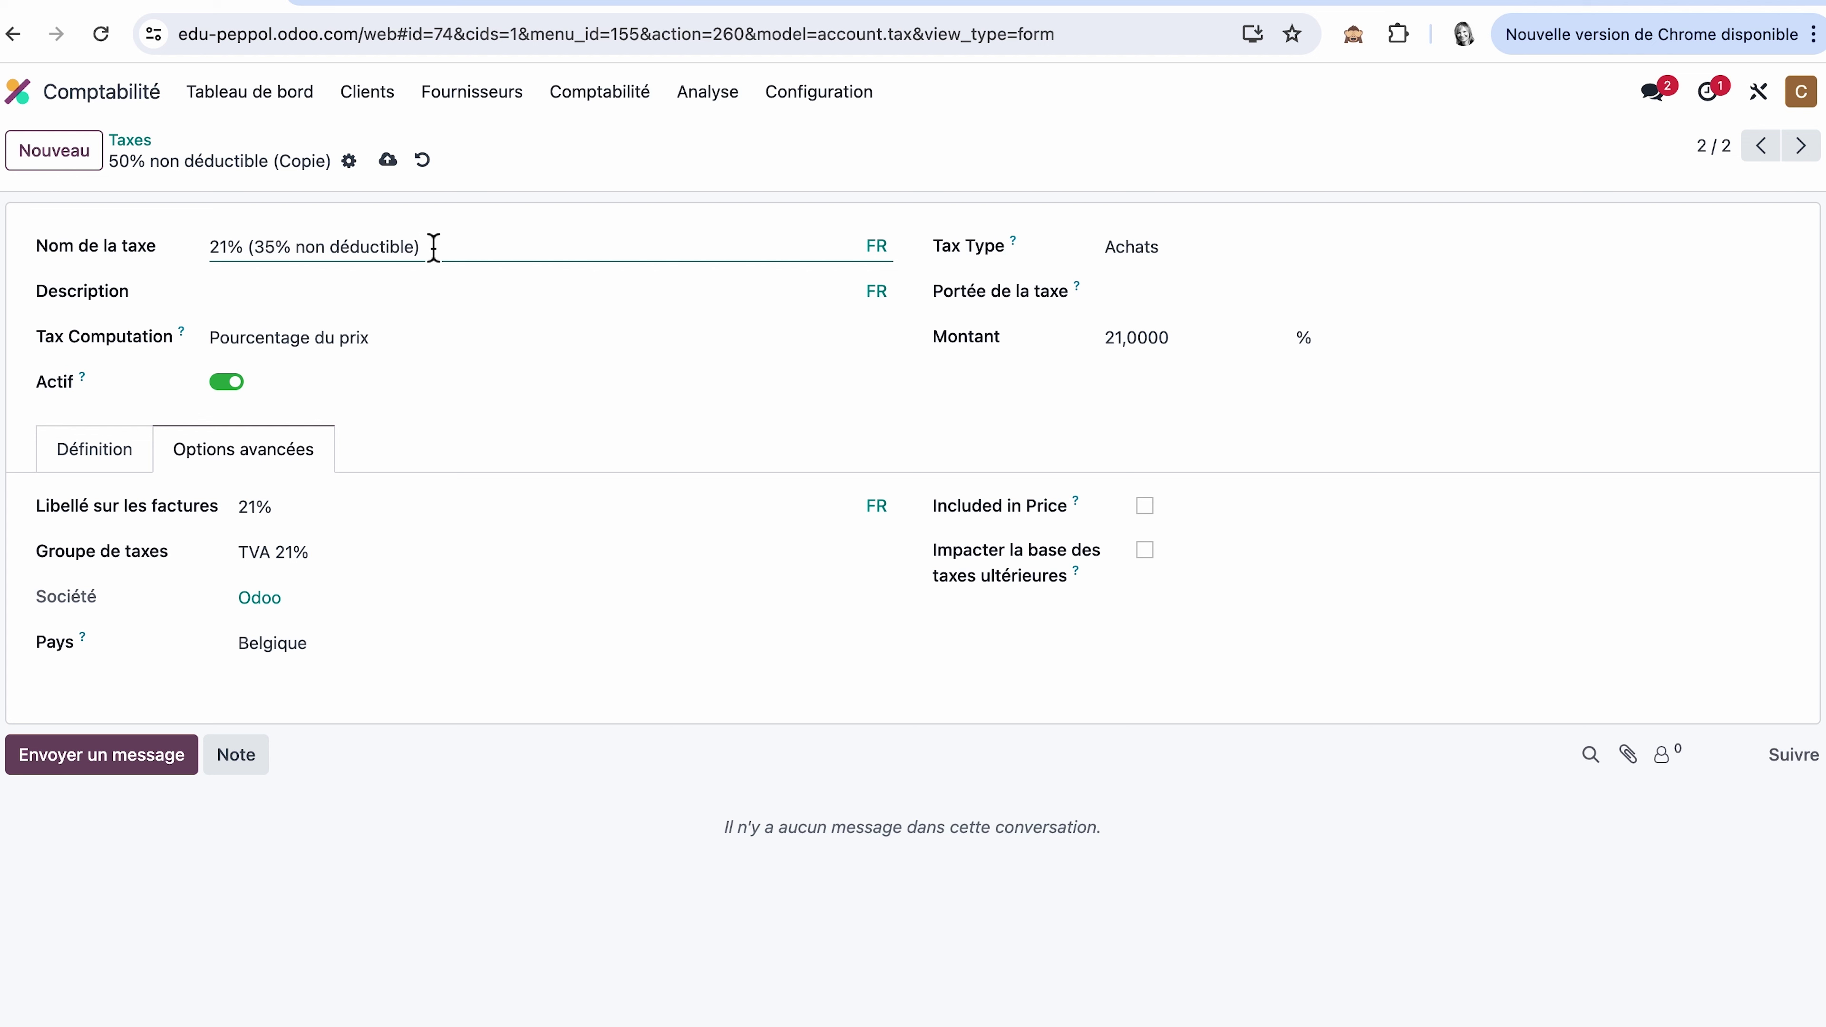
# - Check the copy's tax computation and tax type options, keeping Pourcentage du prix and Achats
pyautogui.click(414, 339)
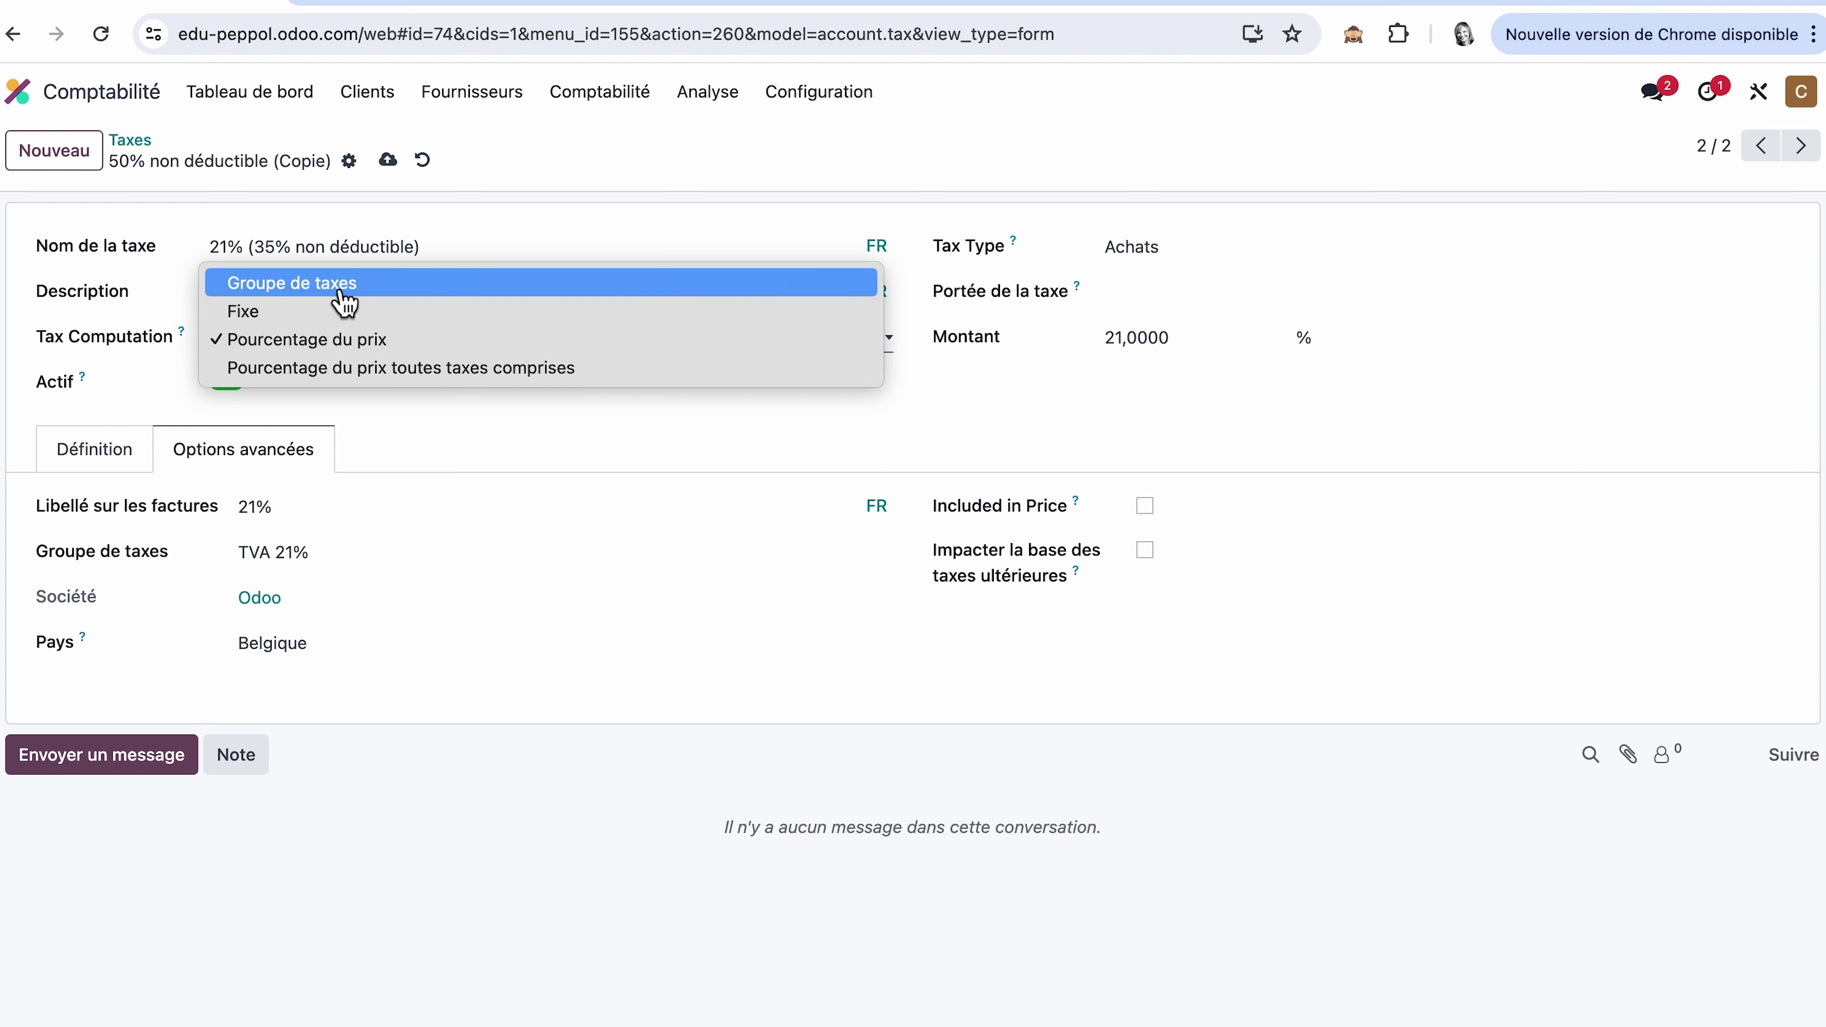
pyautogui.click(365, 349)
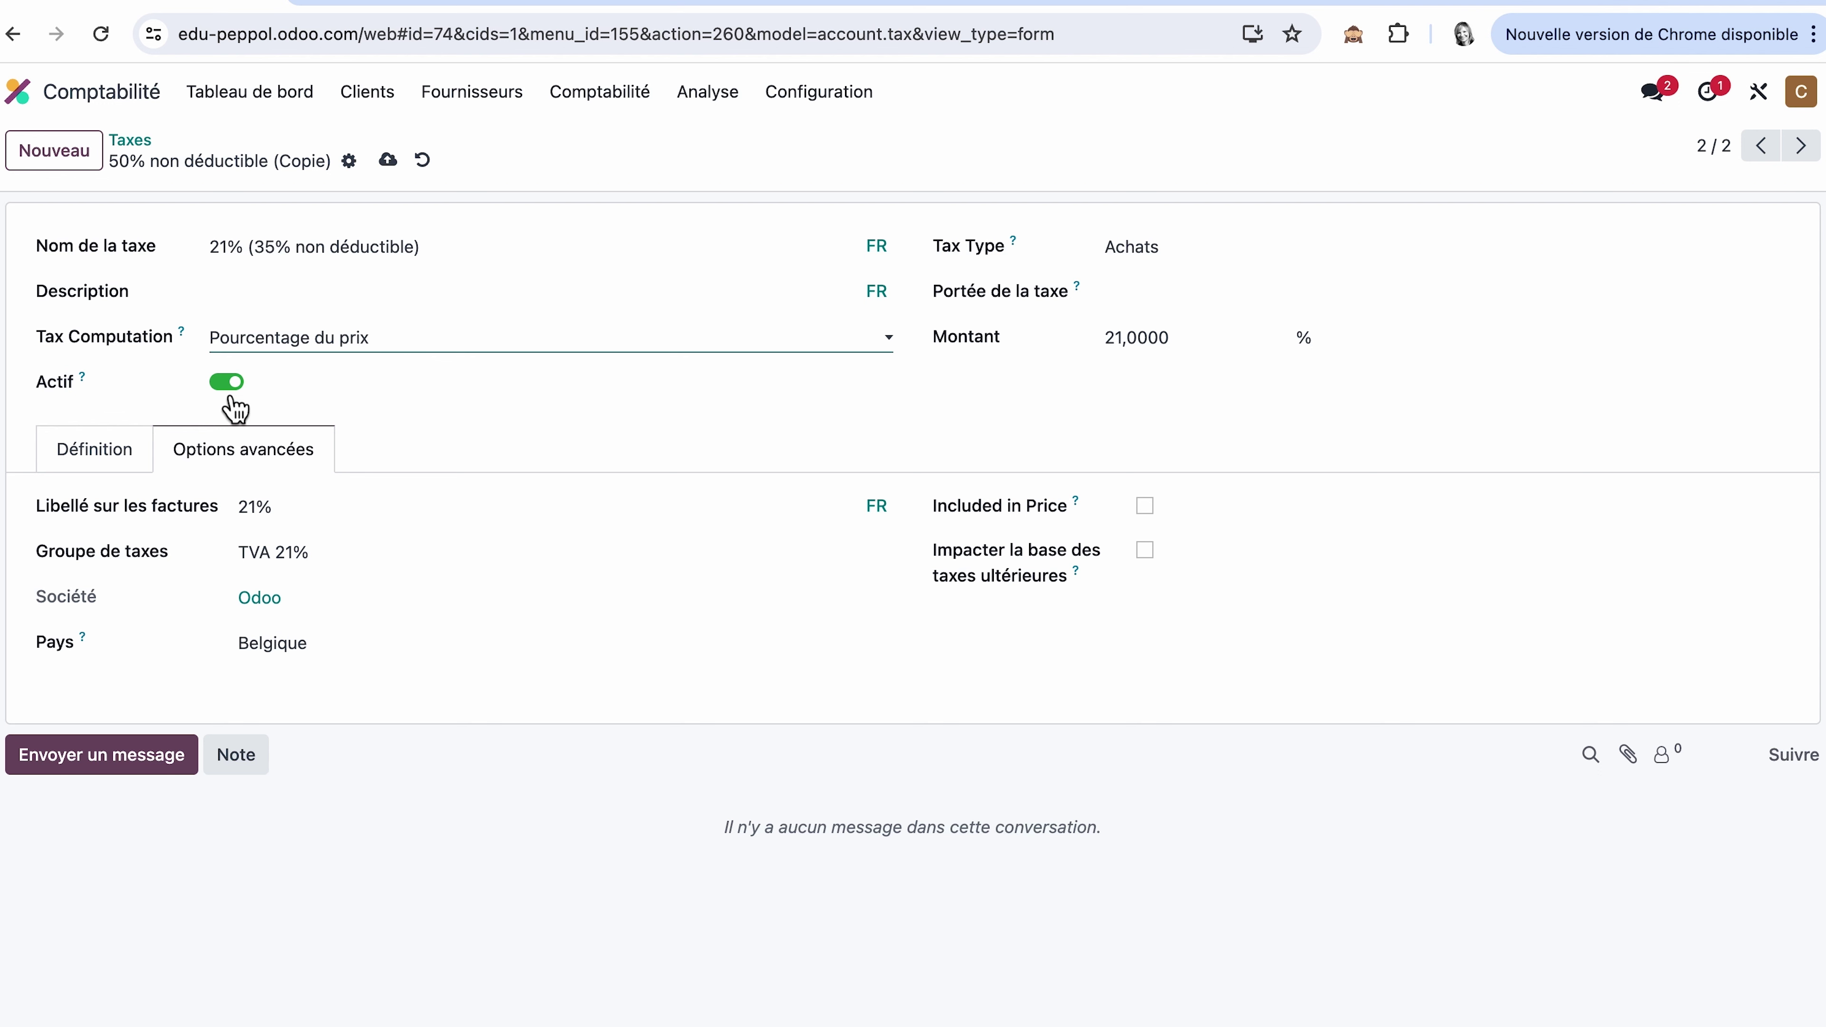
pyautogui.click(1203, 258)
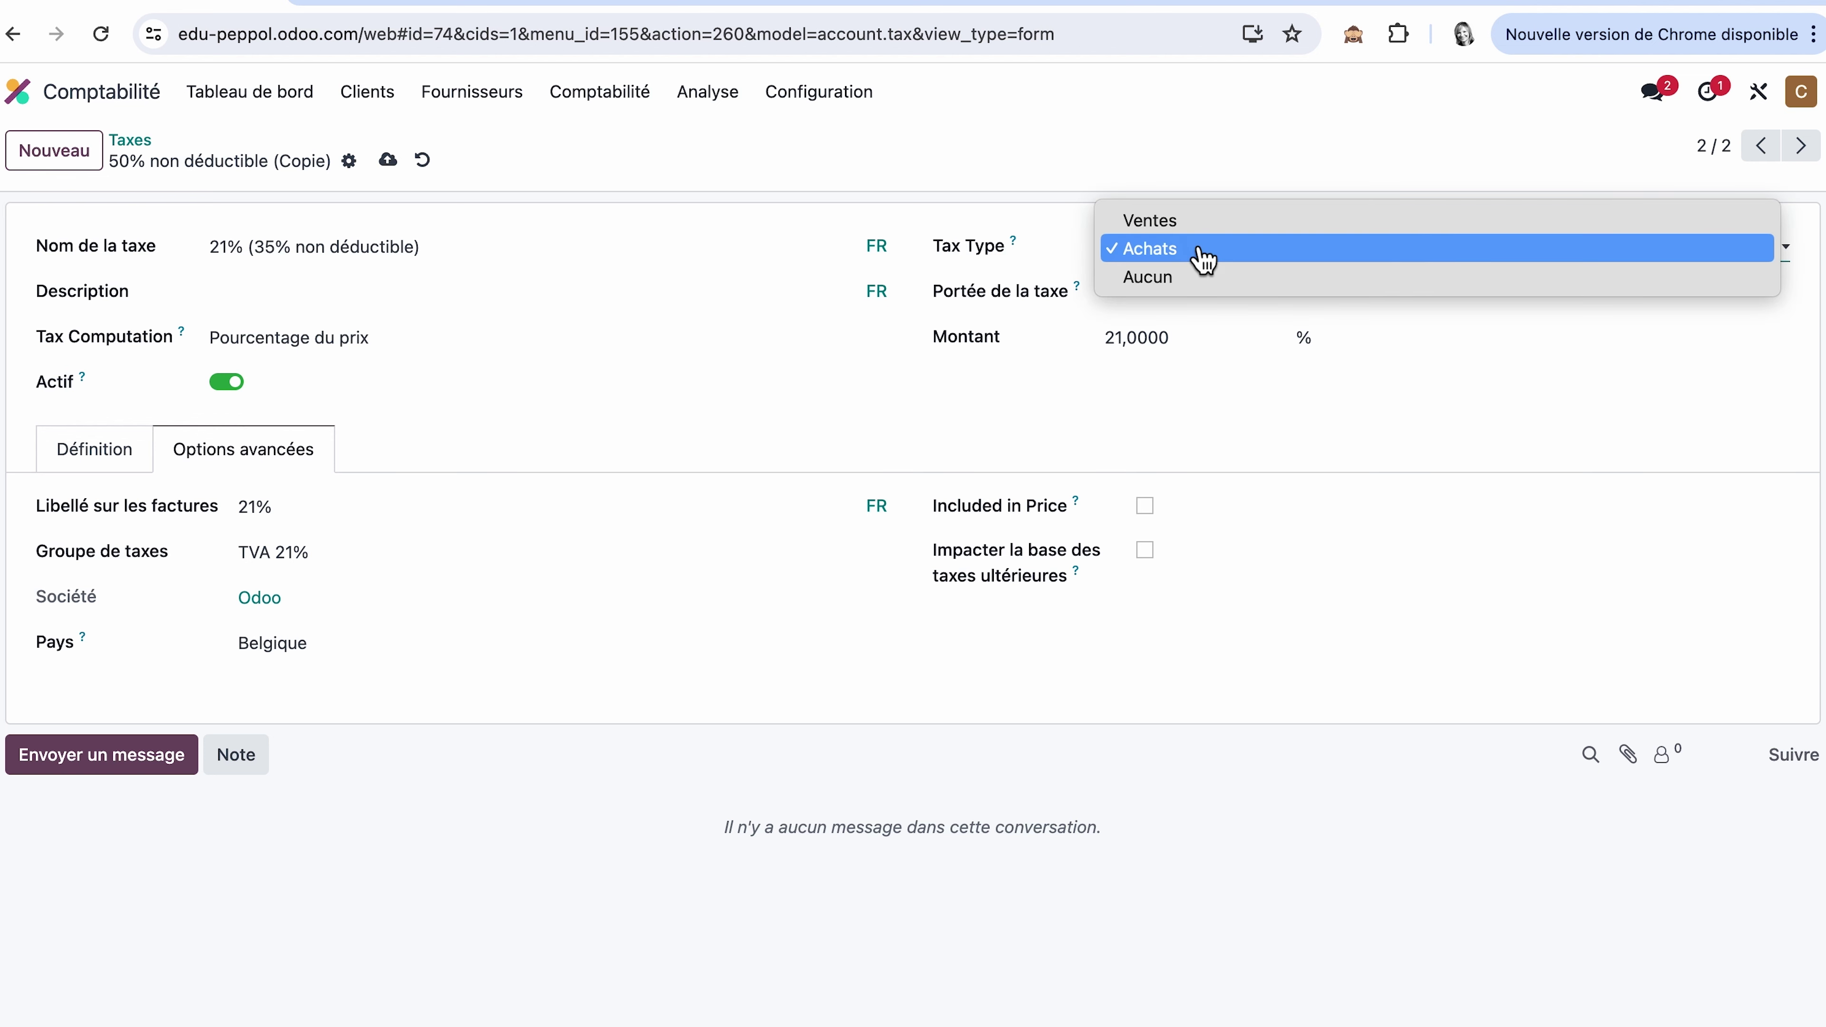
pyautogui.click(1201, 252)
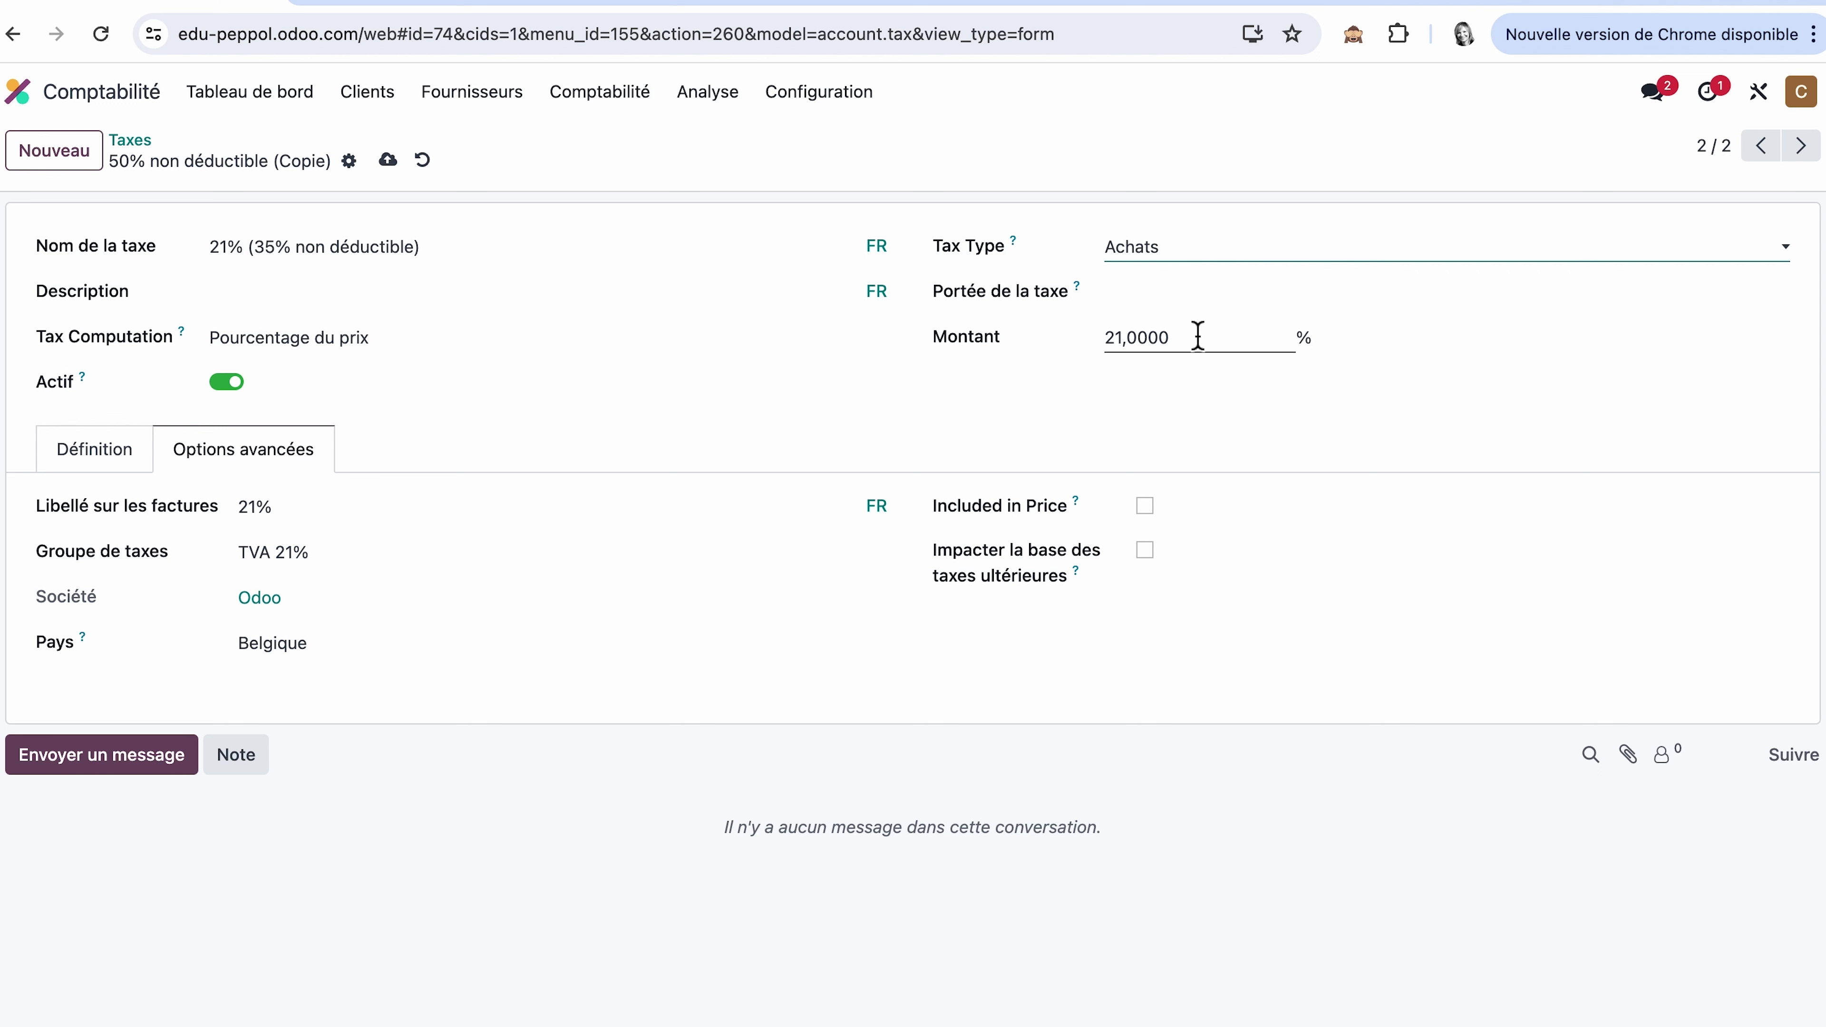
# - Set the invoice distribution to 35% for the tax line without an account and 65% for the 411000 TVA à récupérer line
pyautogui.click(100, 466)
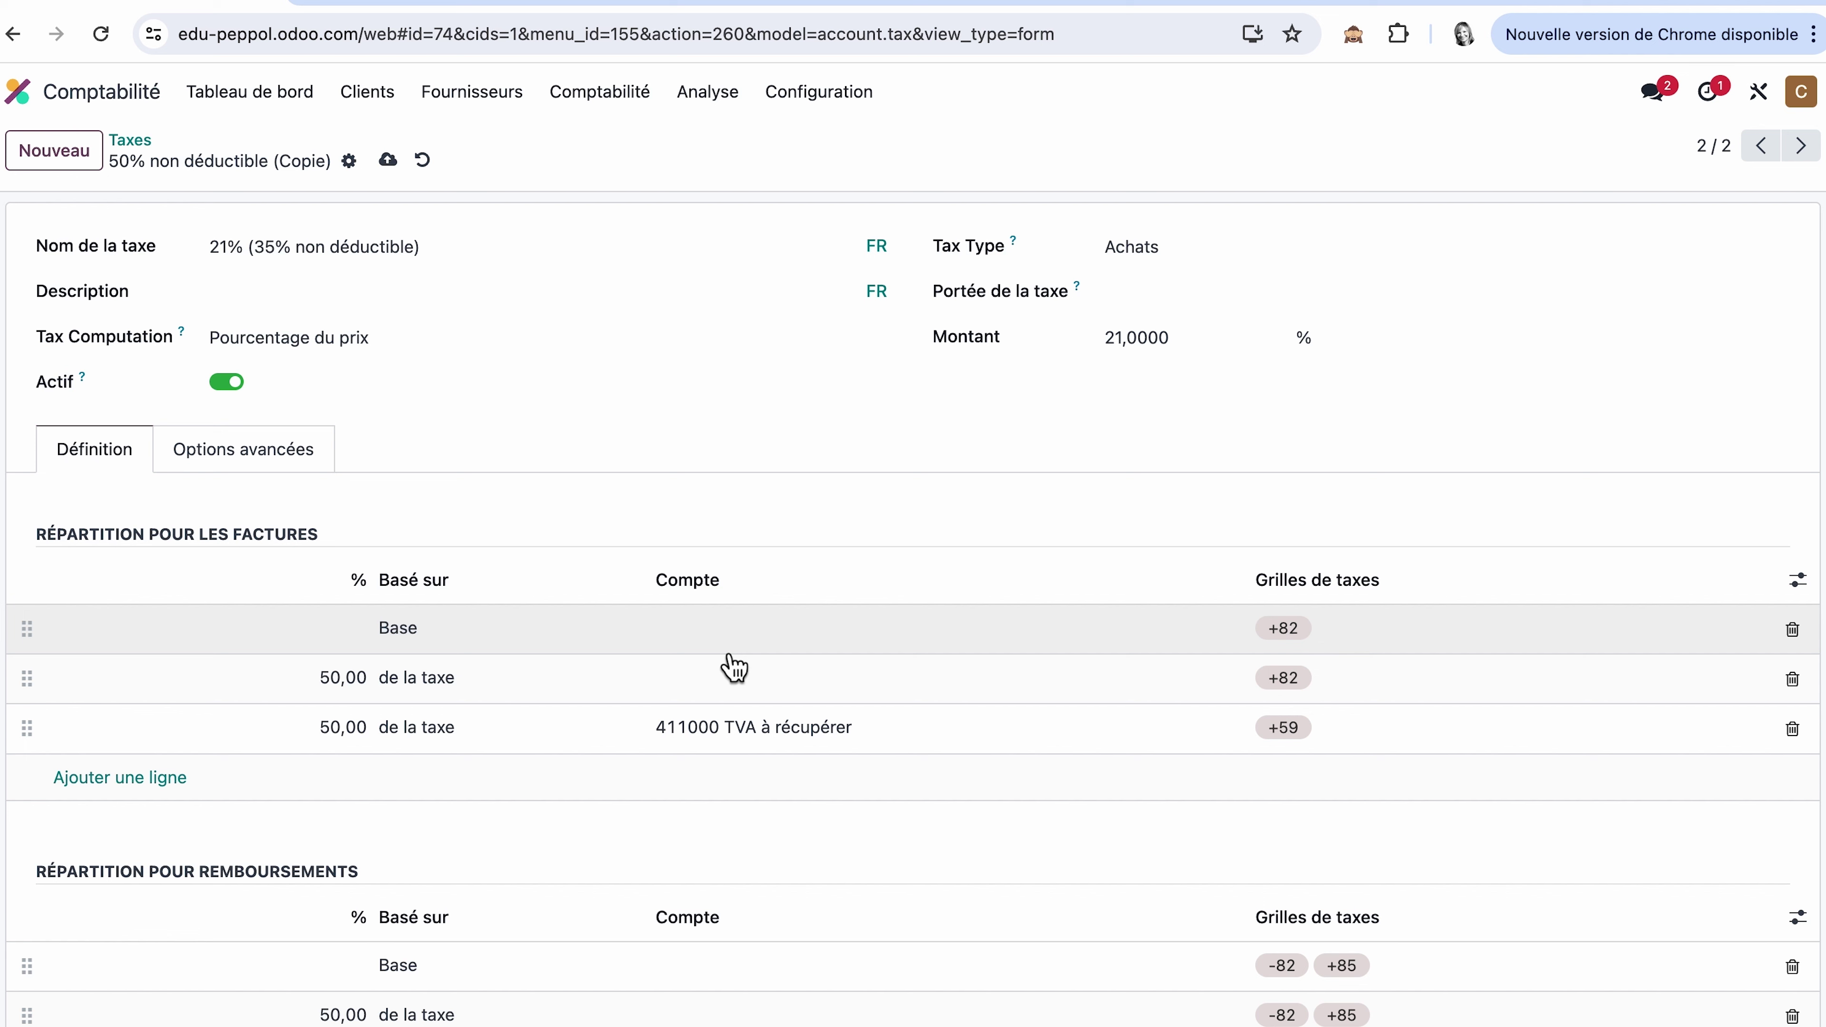
pyautogui.click(348, 682)
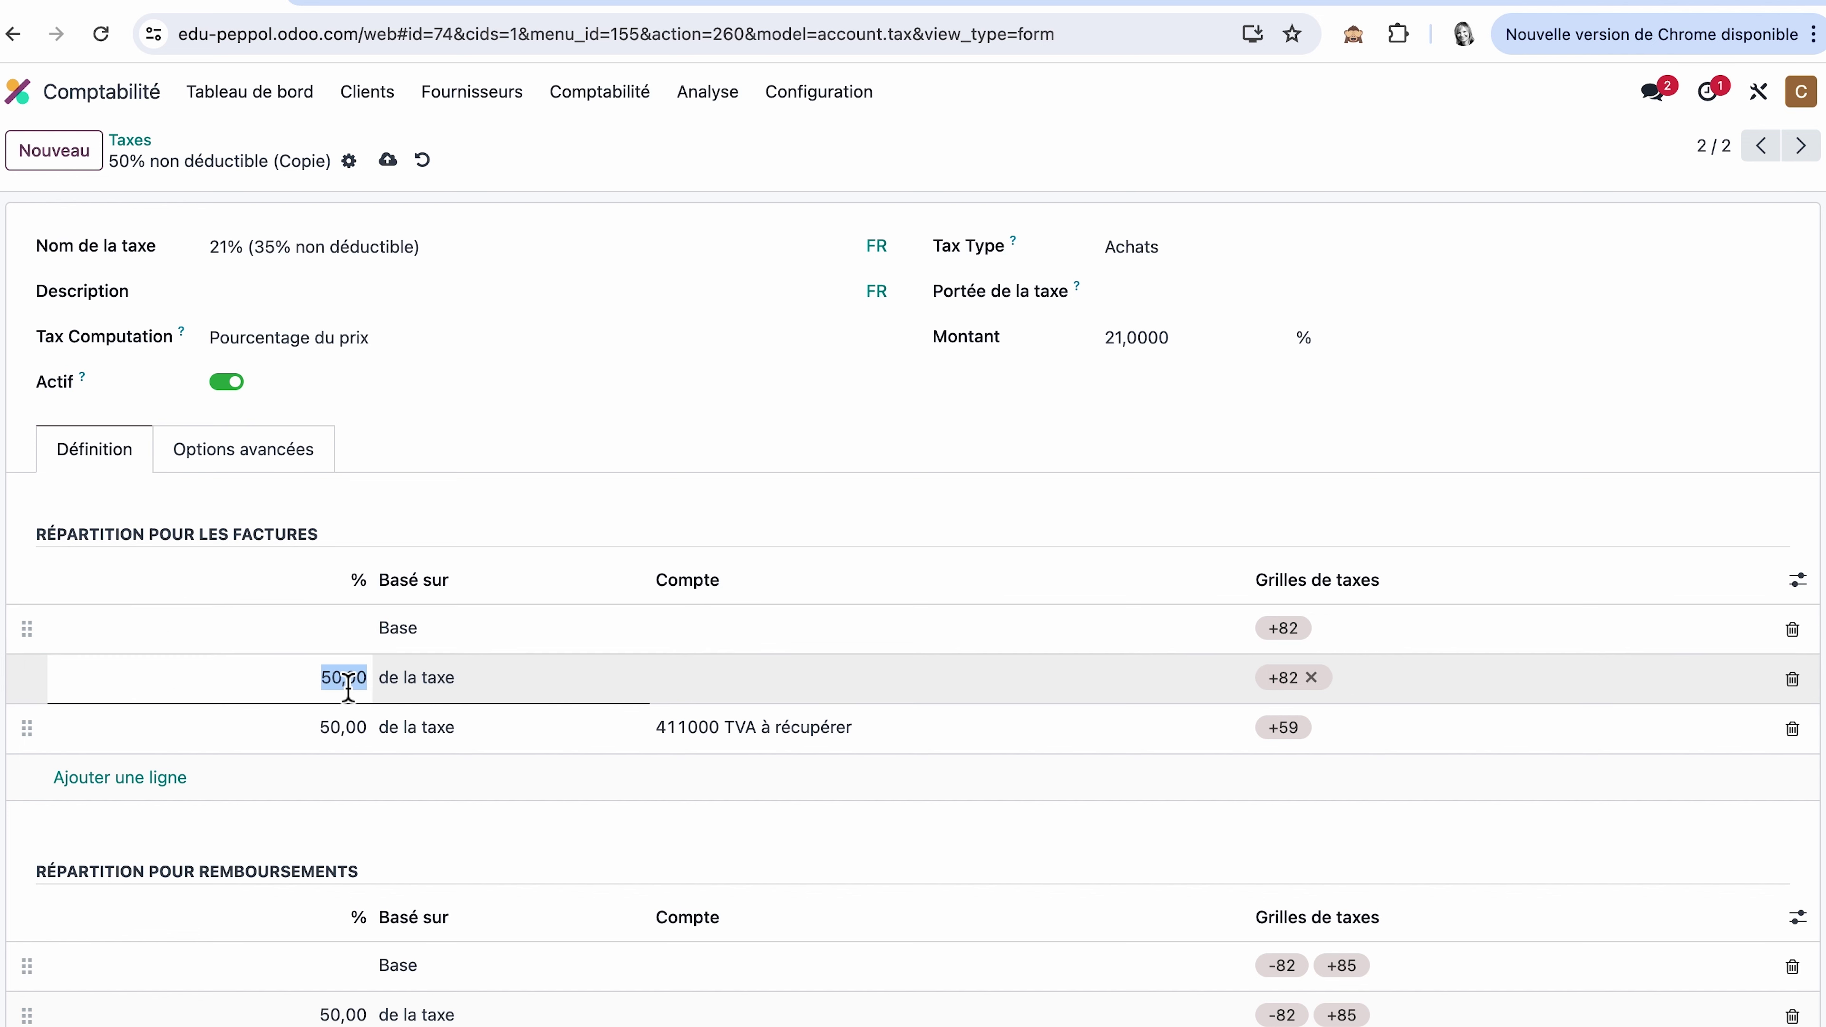
pyautogui.write('35')
pyautogui.press('Return')
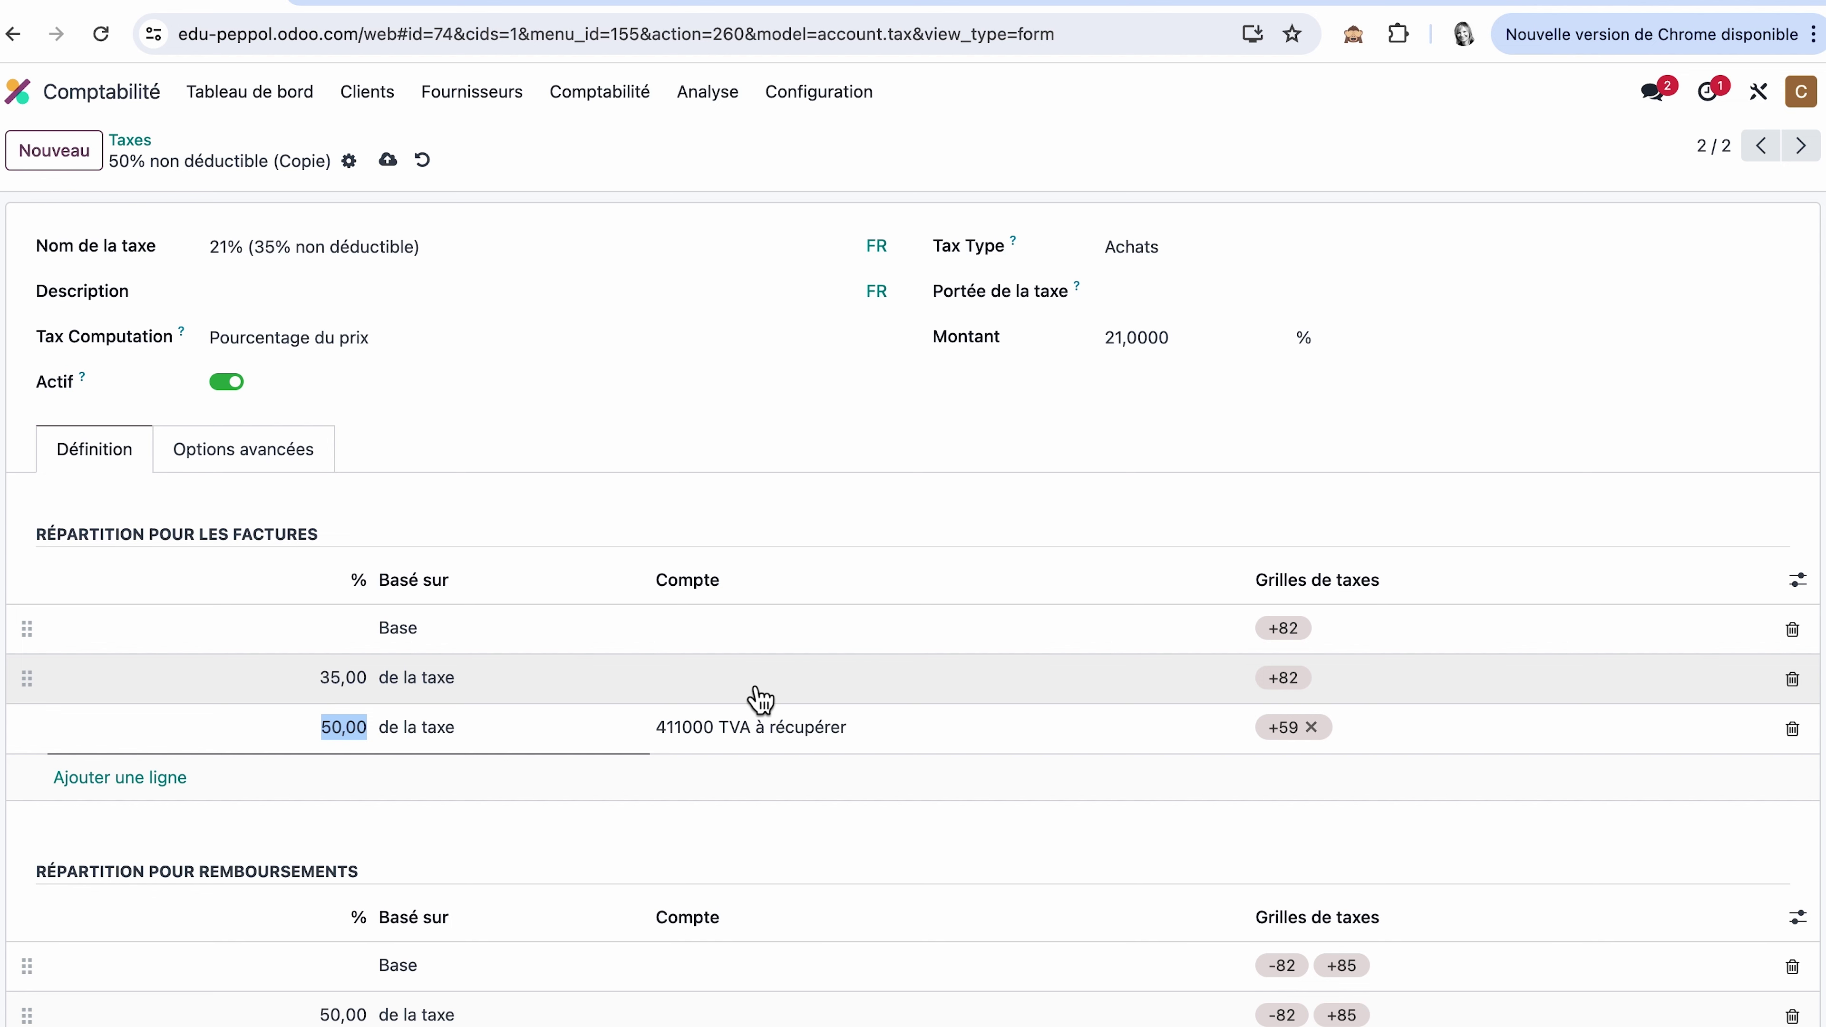
pyautogui.click(344, 728)
pyautogui.press('BackSpace')
pyautogui.press('BackSpace')
pyautogui.write('65')
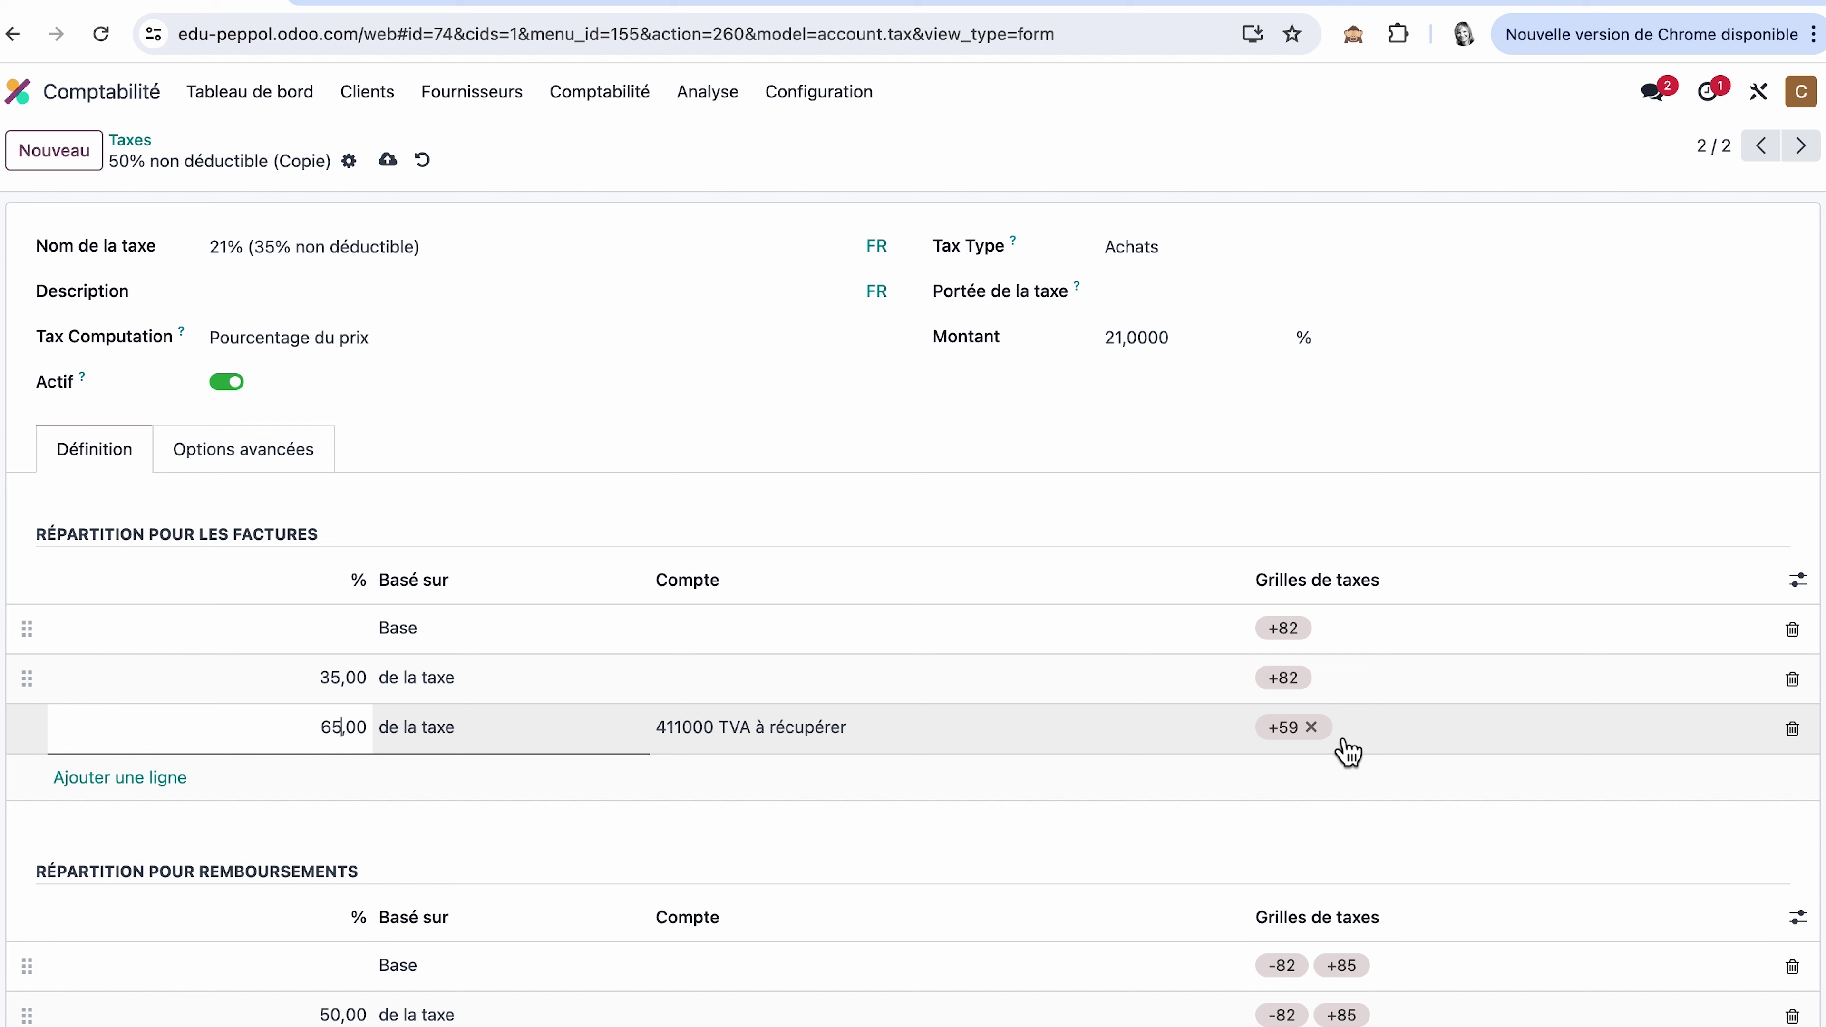
pyautogui.click(122, 779)
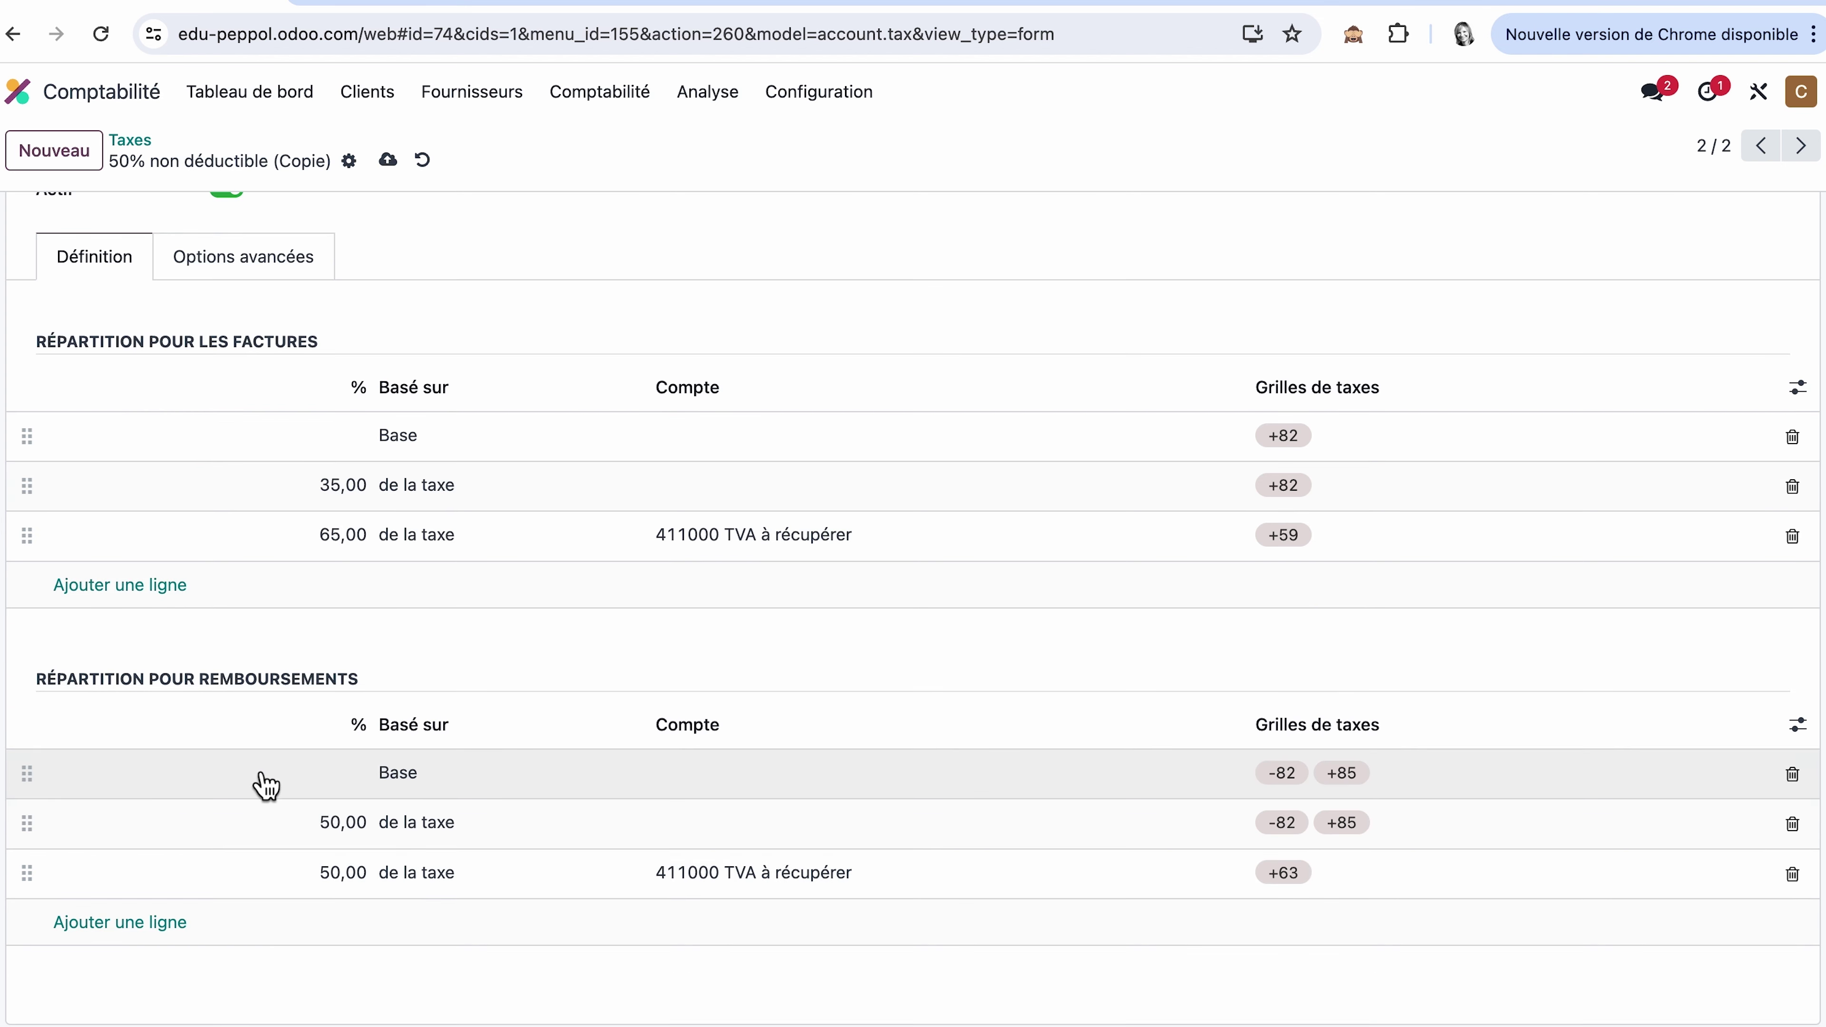
# - Set the refund distribution to 35% without an account and 65% on 411000 TVA à récupérer, and save the tax
pyautogui.click(344, 824)
pyautogui.write('35')
pyautogui.click(330, 873)
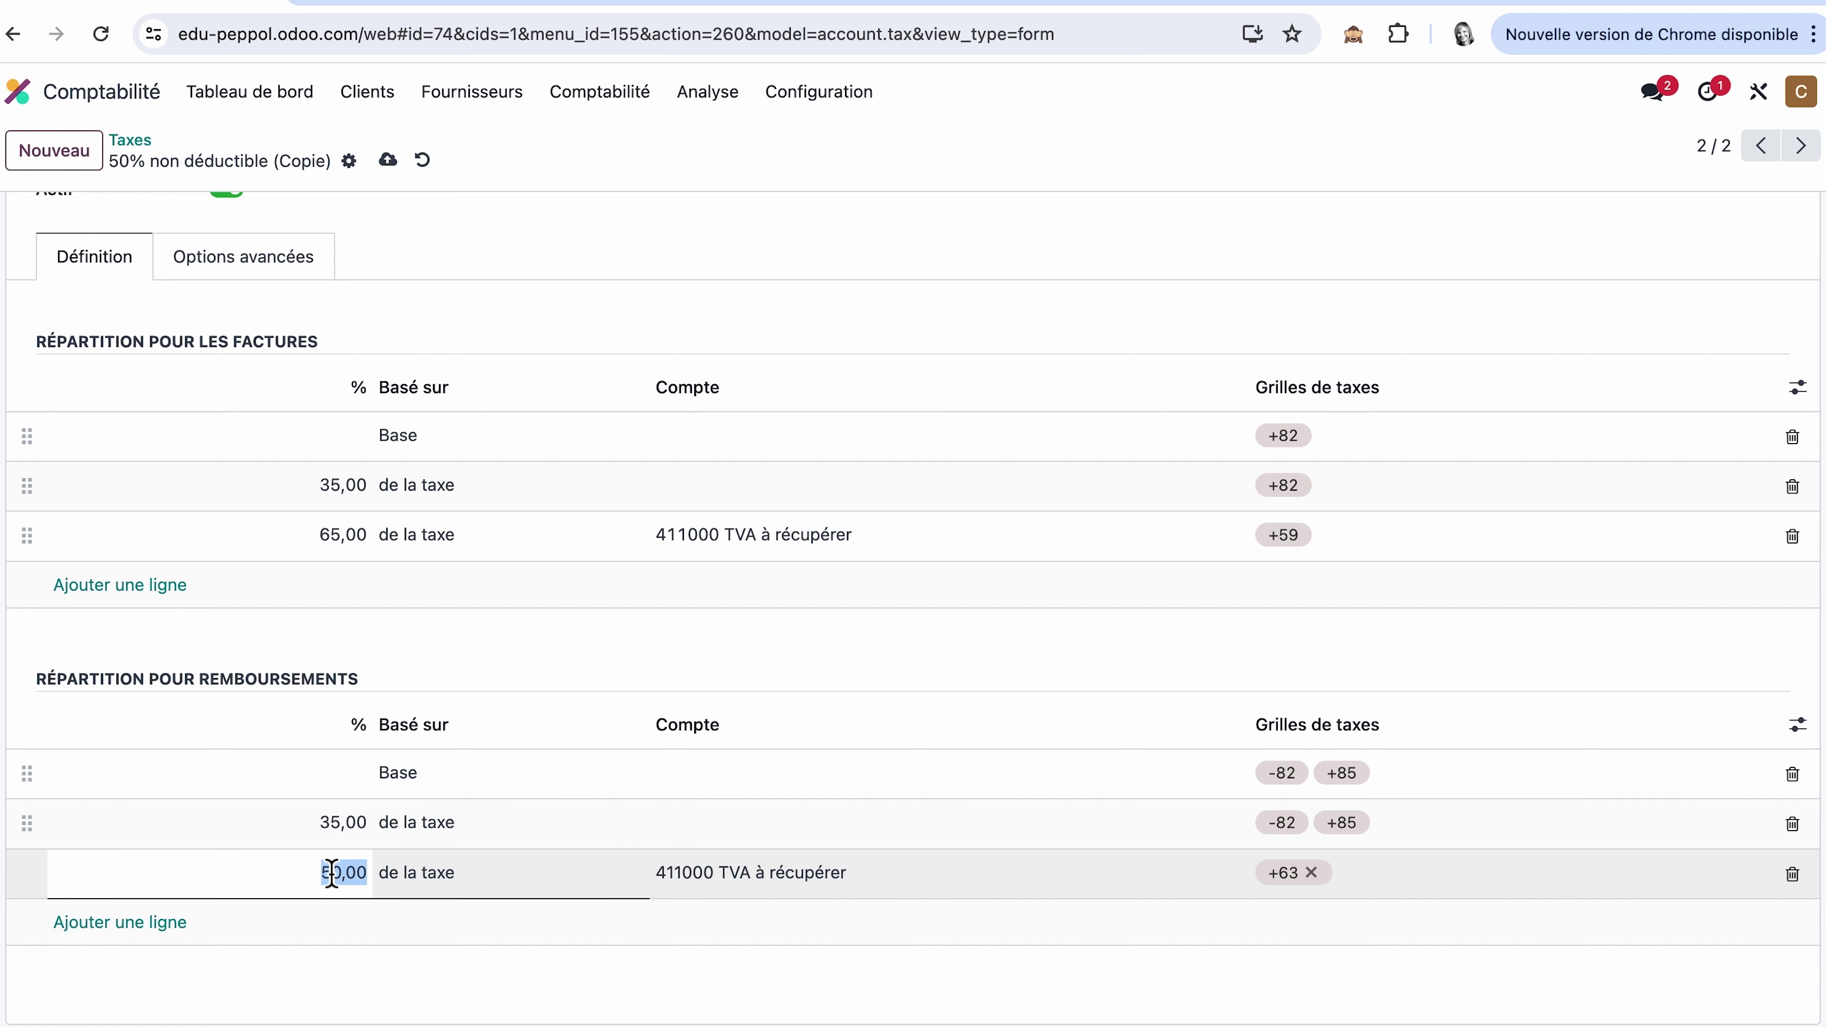
pyautogui.write('65')
pyautogui.click(404, 953)
pyautogui.scroll(3, 404, 953)
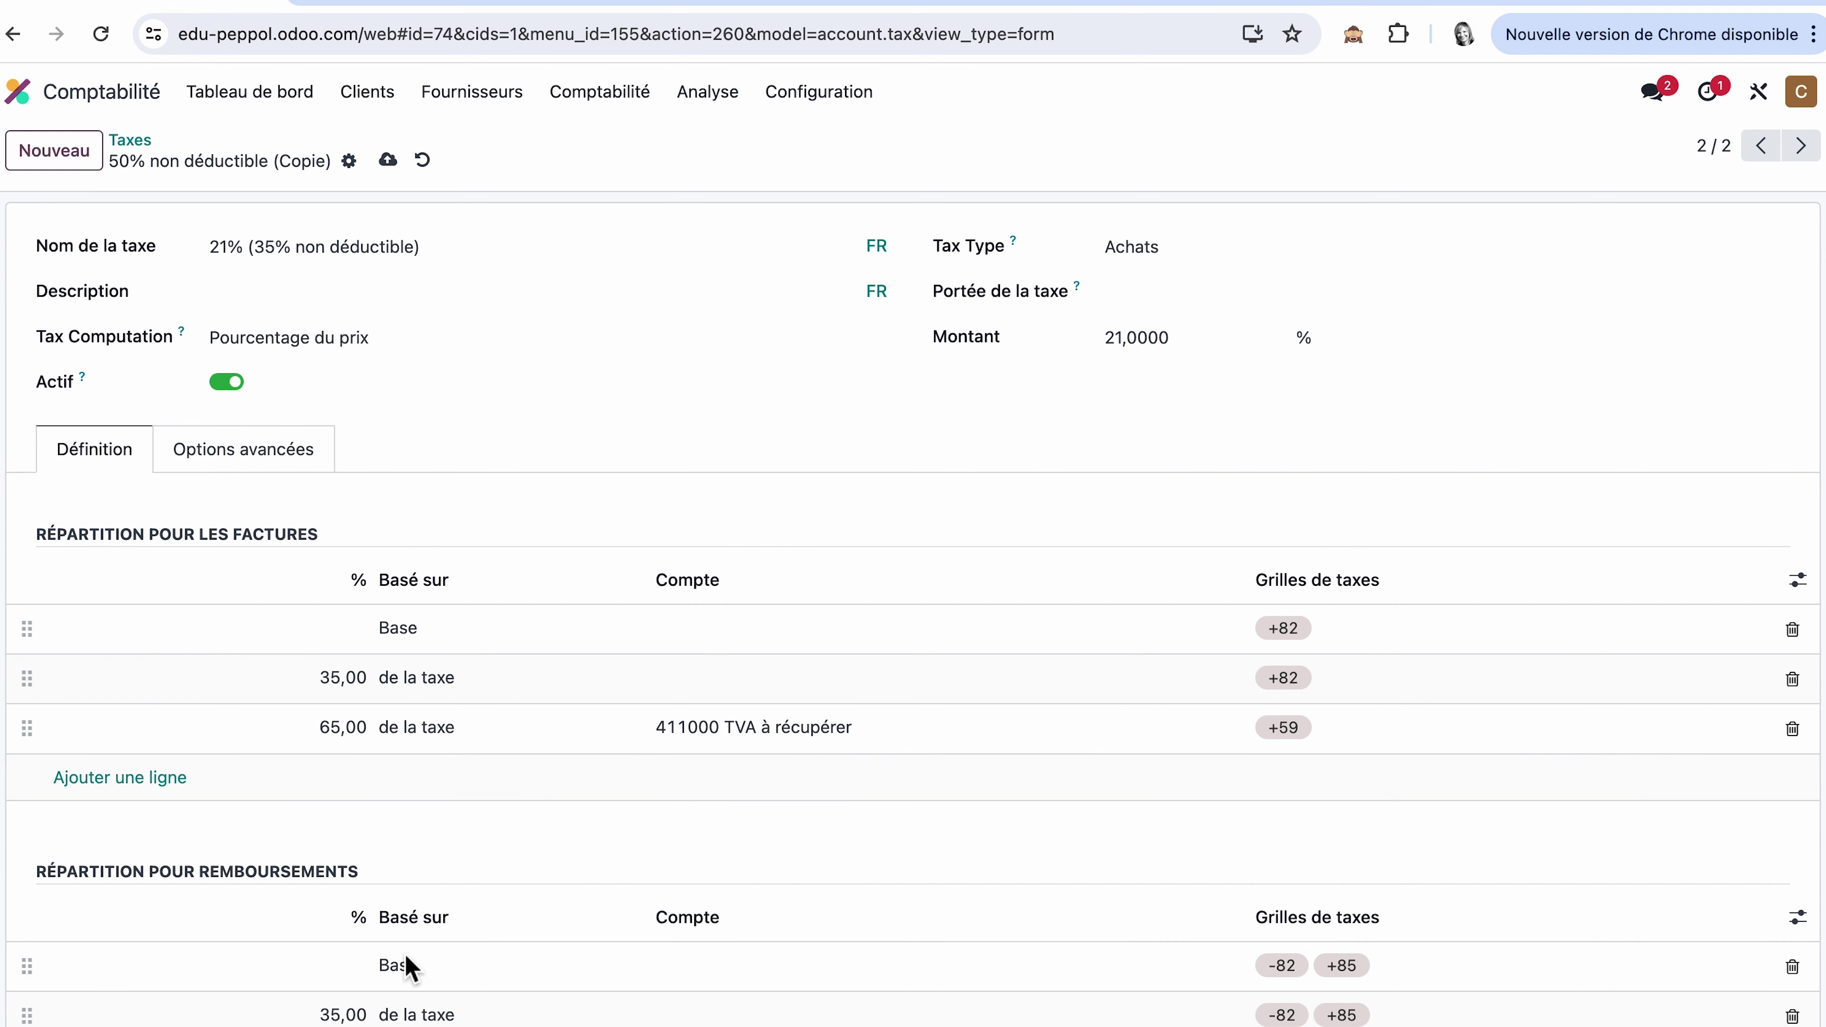
pyautogui.click(389, 160)
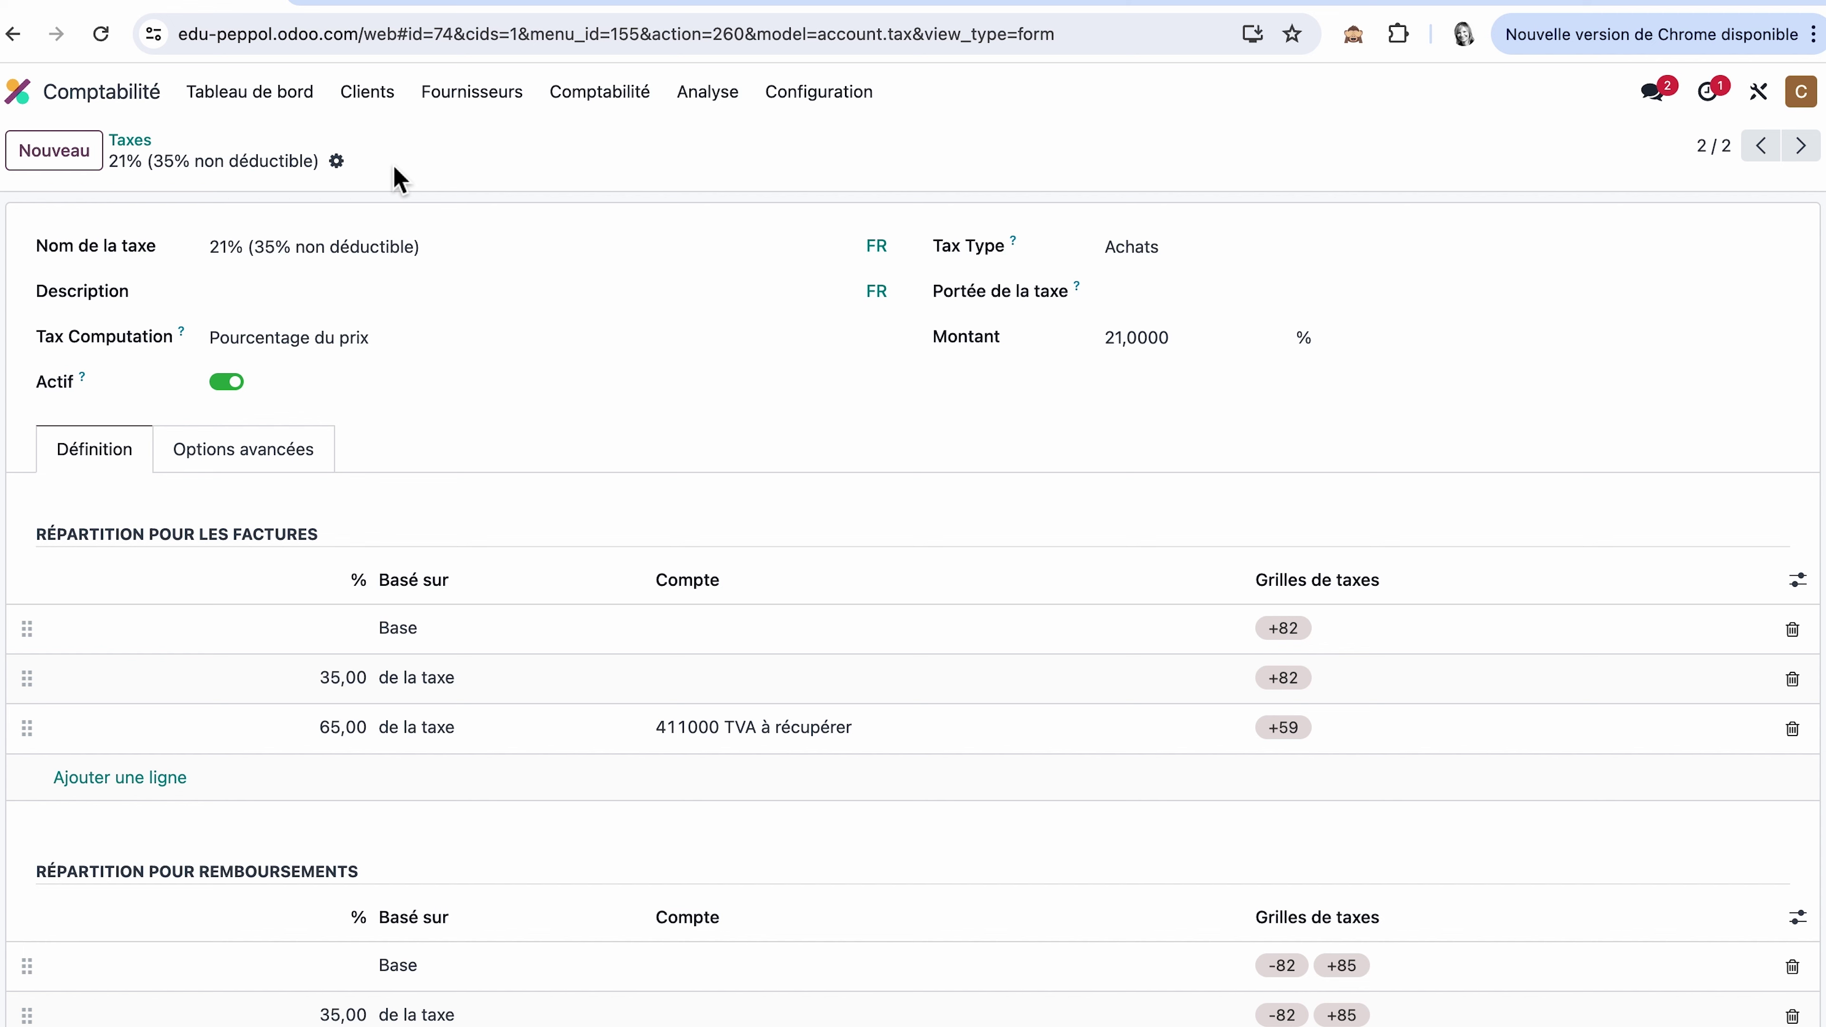
# - Create a new vendor bill with Coolblue as the supplier
pyautogui.click(480, 94)
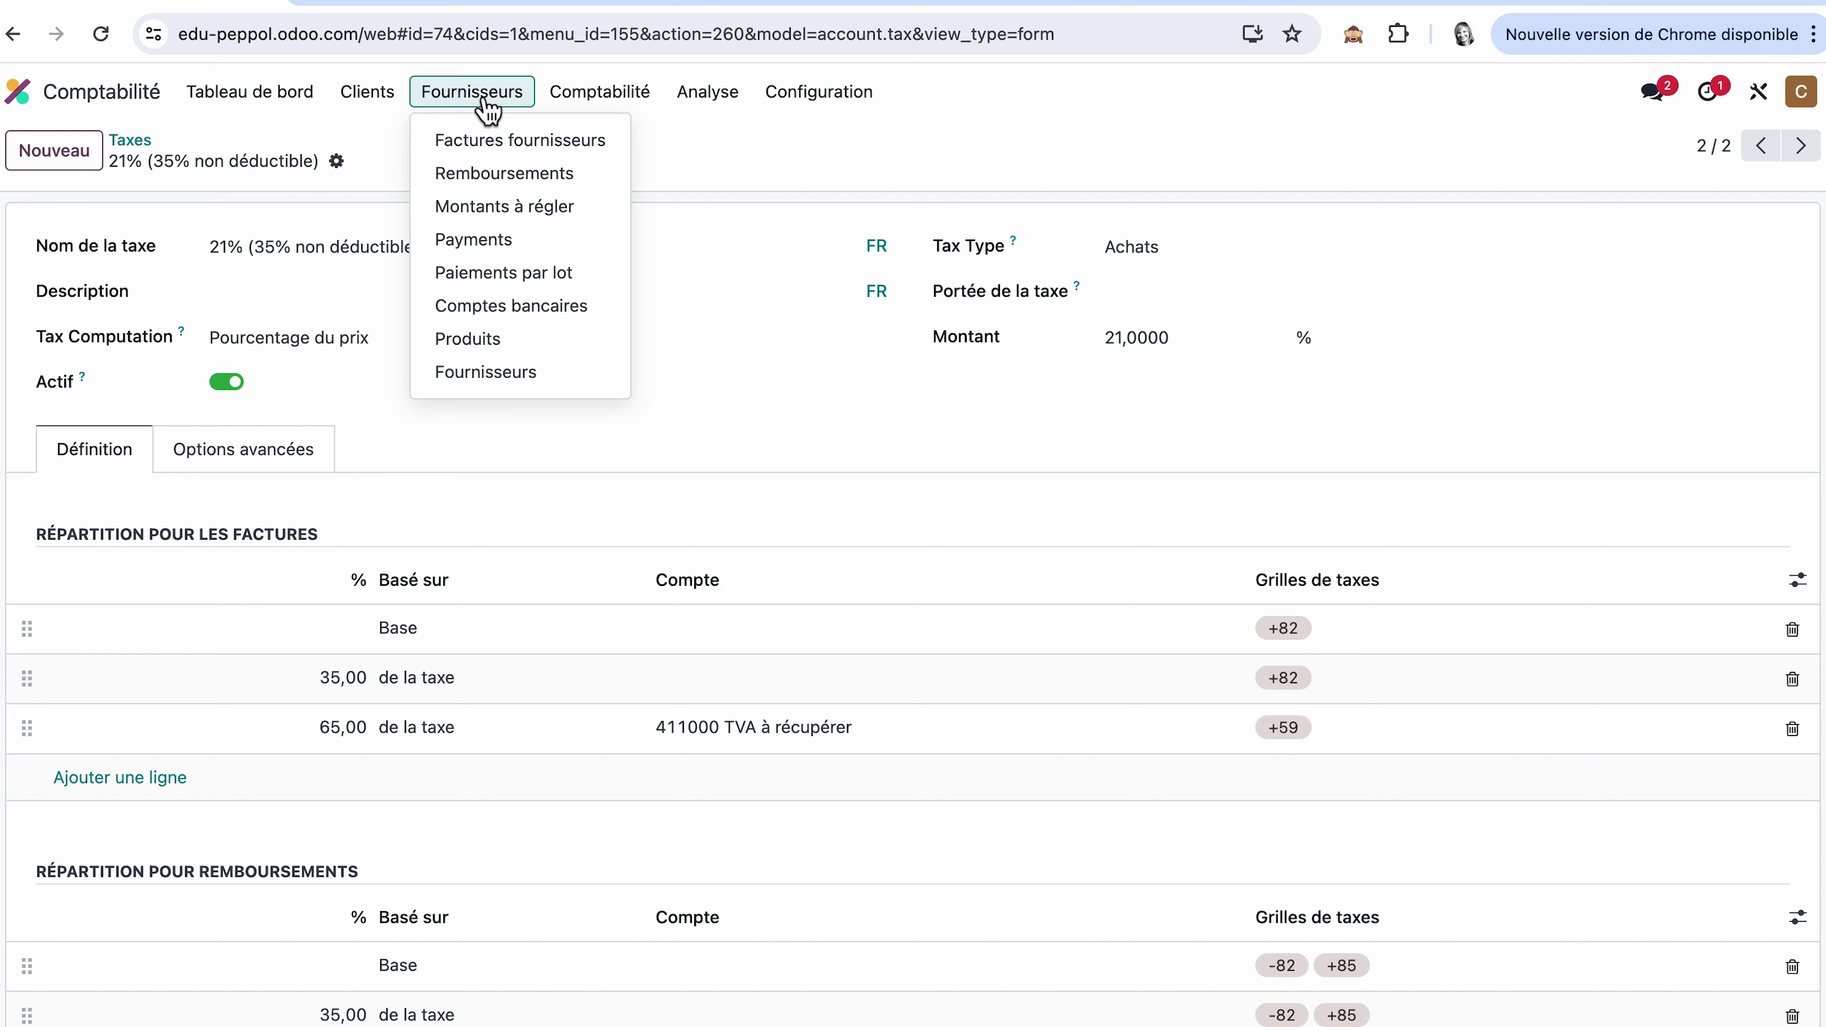
pyautogui.click(510, 147)
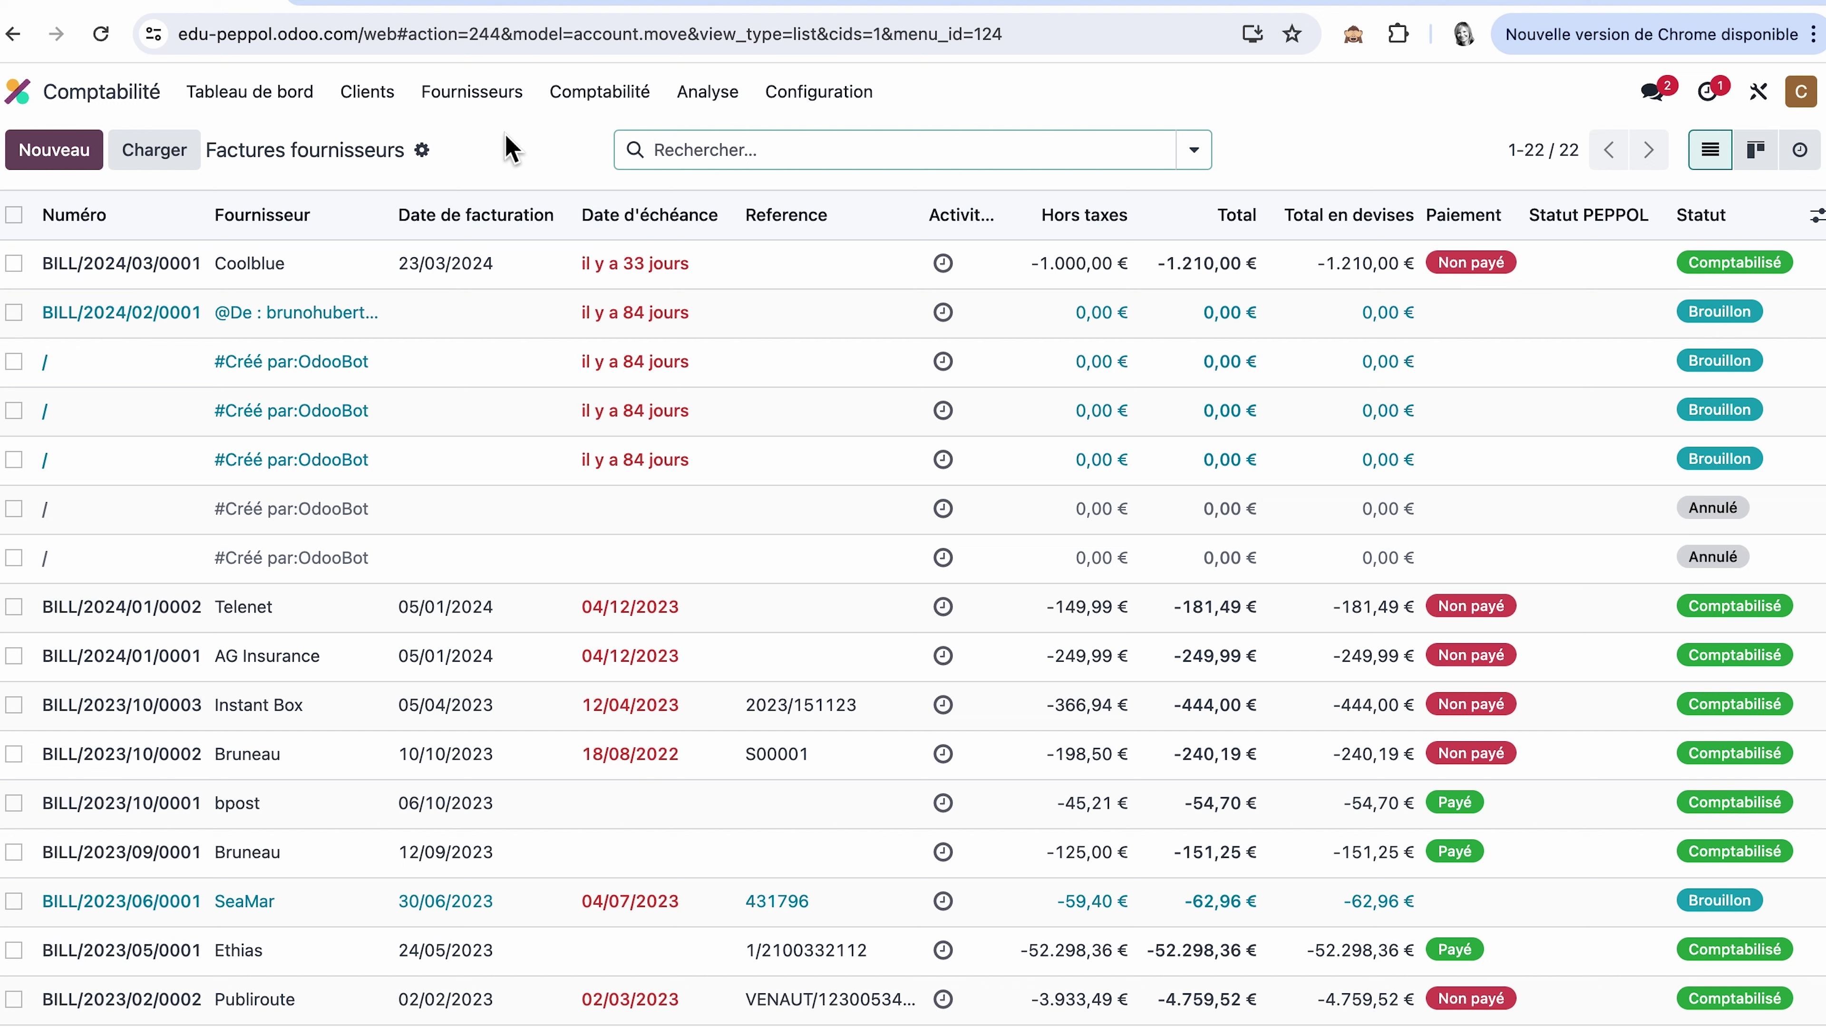
pyautogui.click(76, 162)
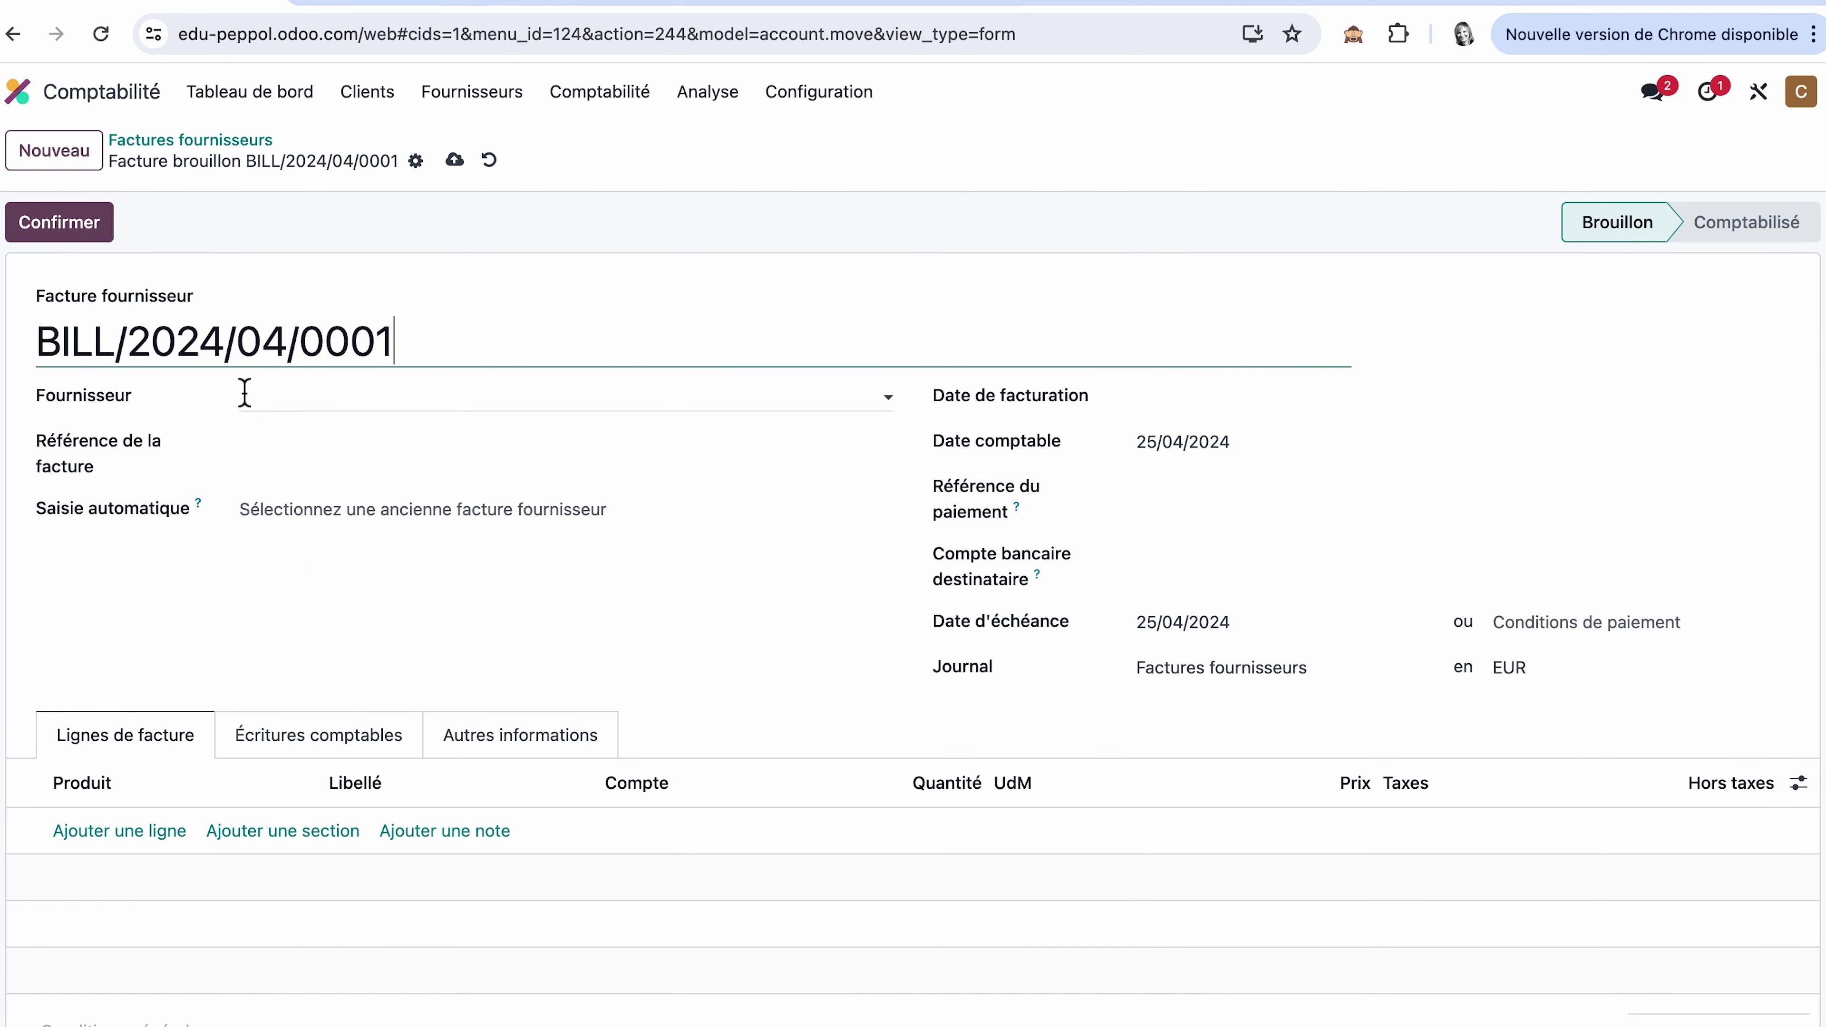
pyautogui.click(272, 401)
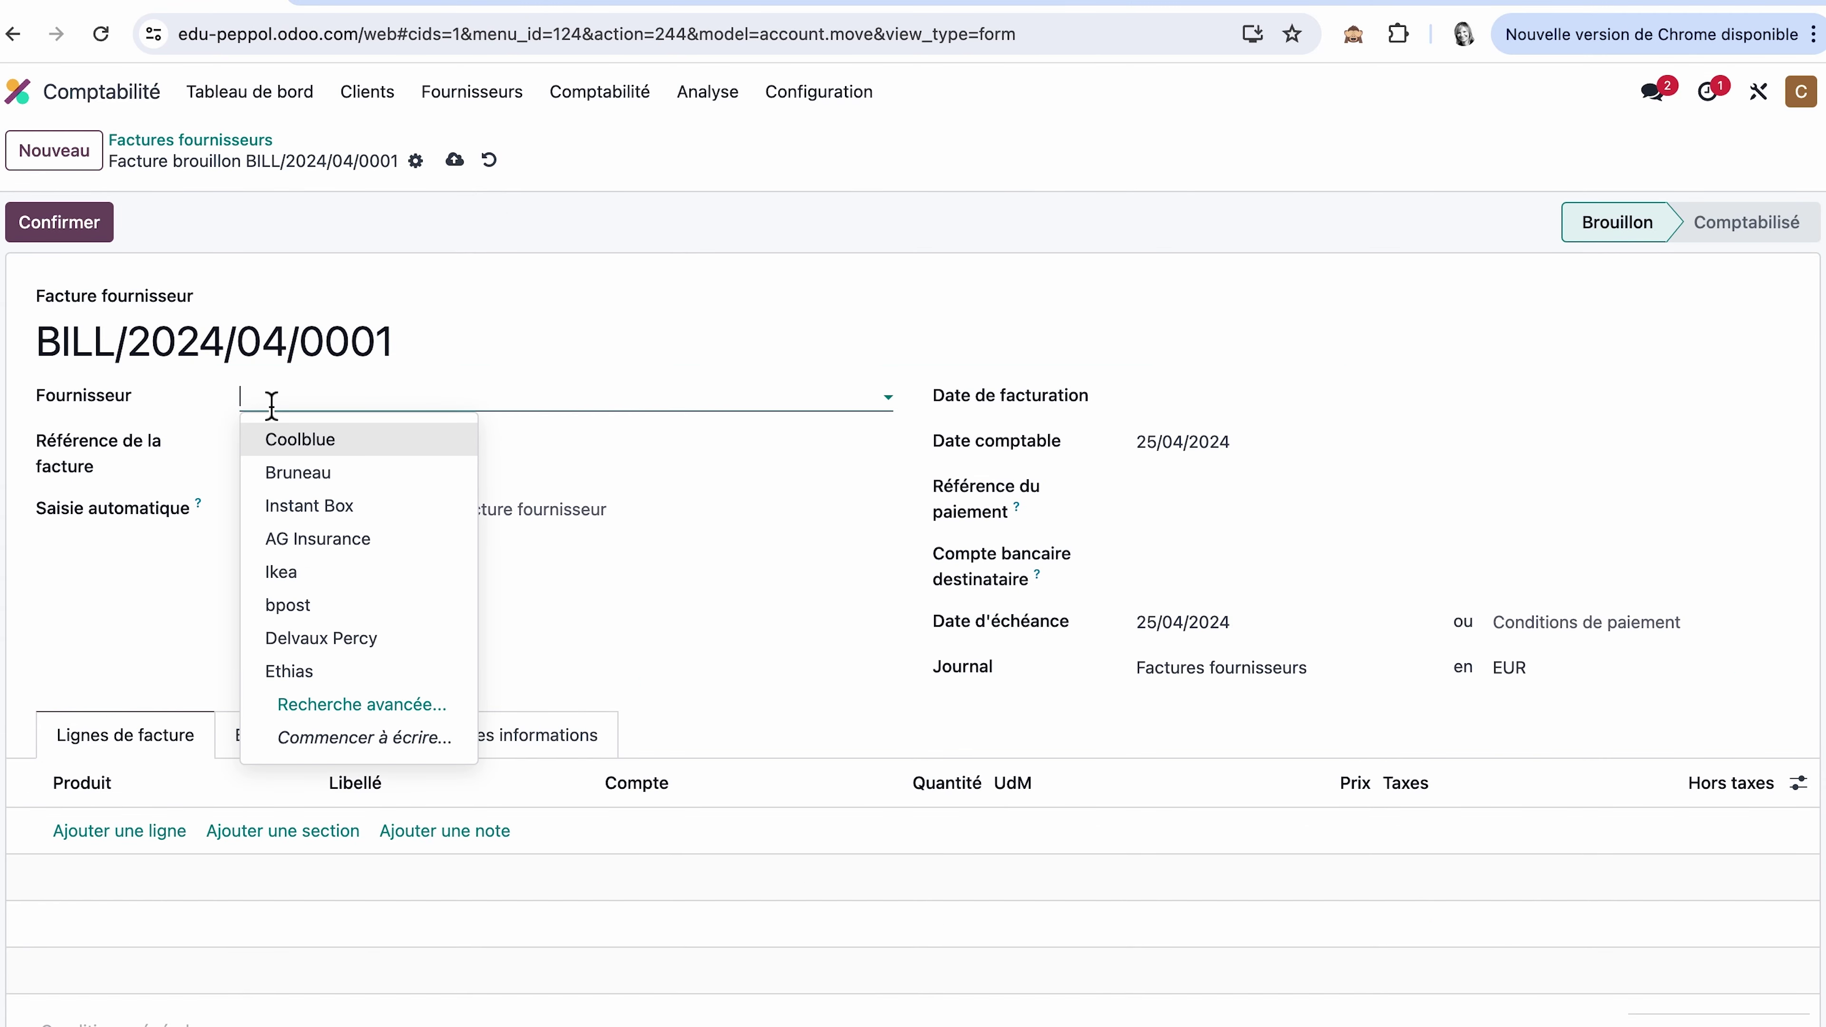
pyautogui.click(329, 440)
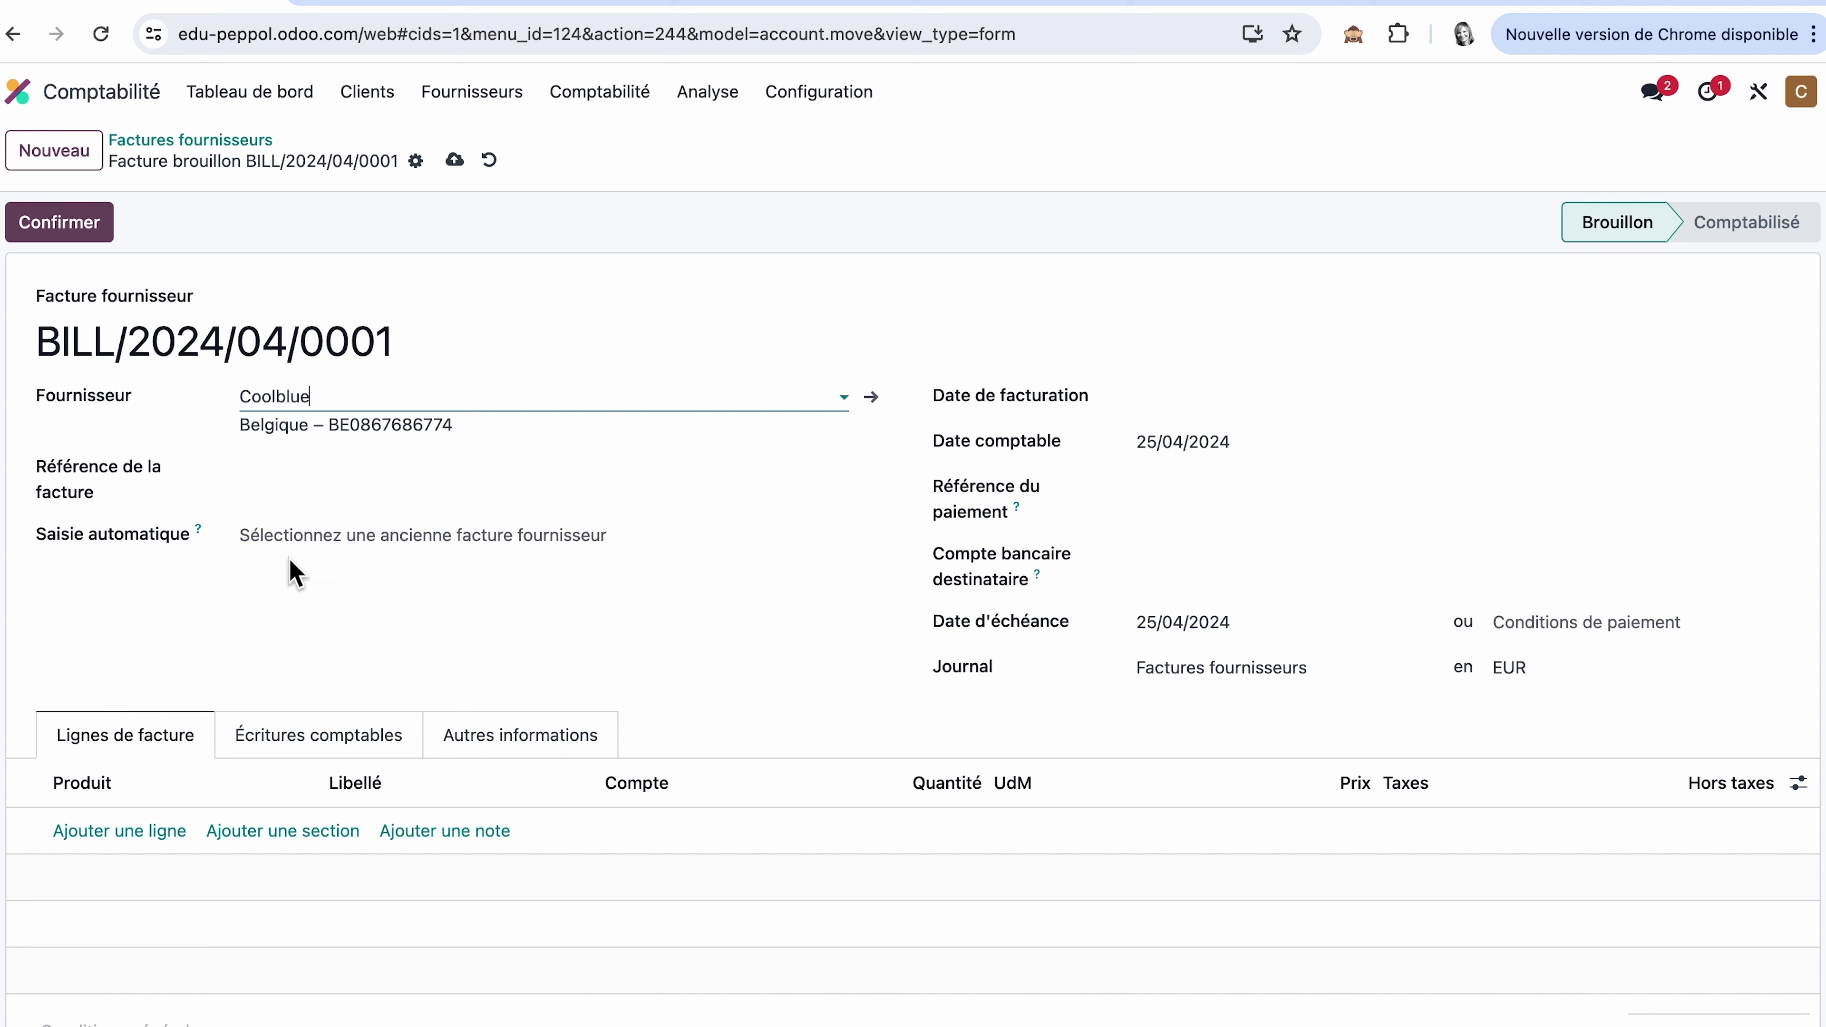
# - Add a bill line labelled "Frais de télécommunication" and assign it to account 614020 Frais de télécommunication
pyautogui.click(153, 831)
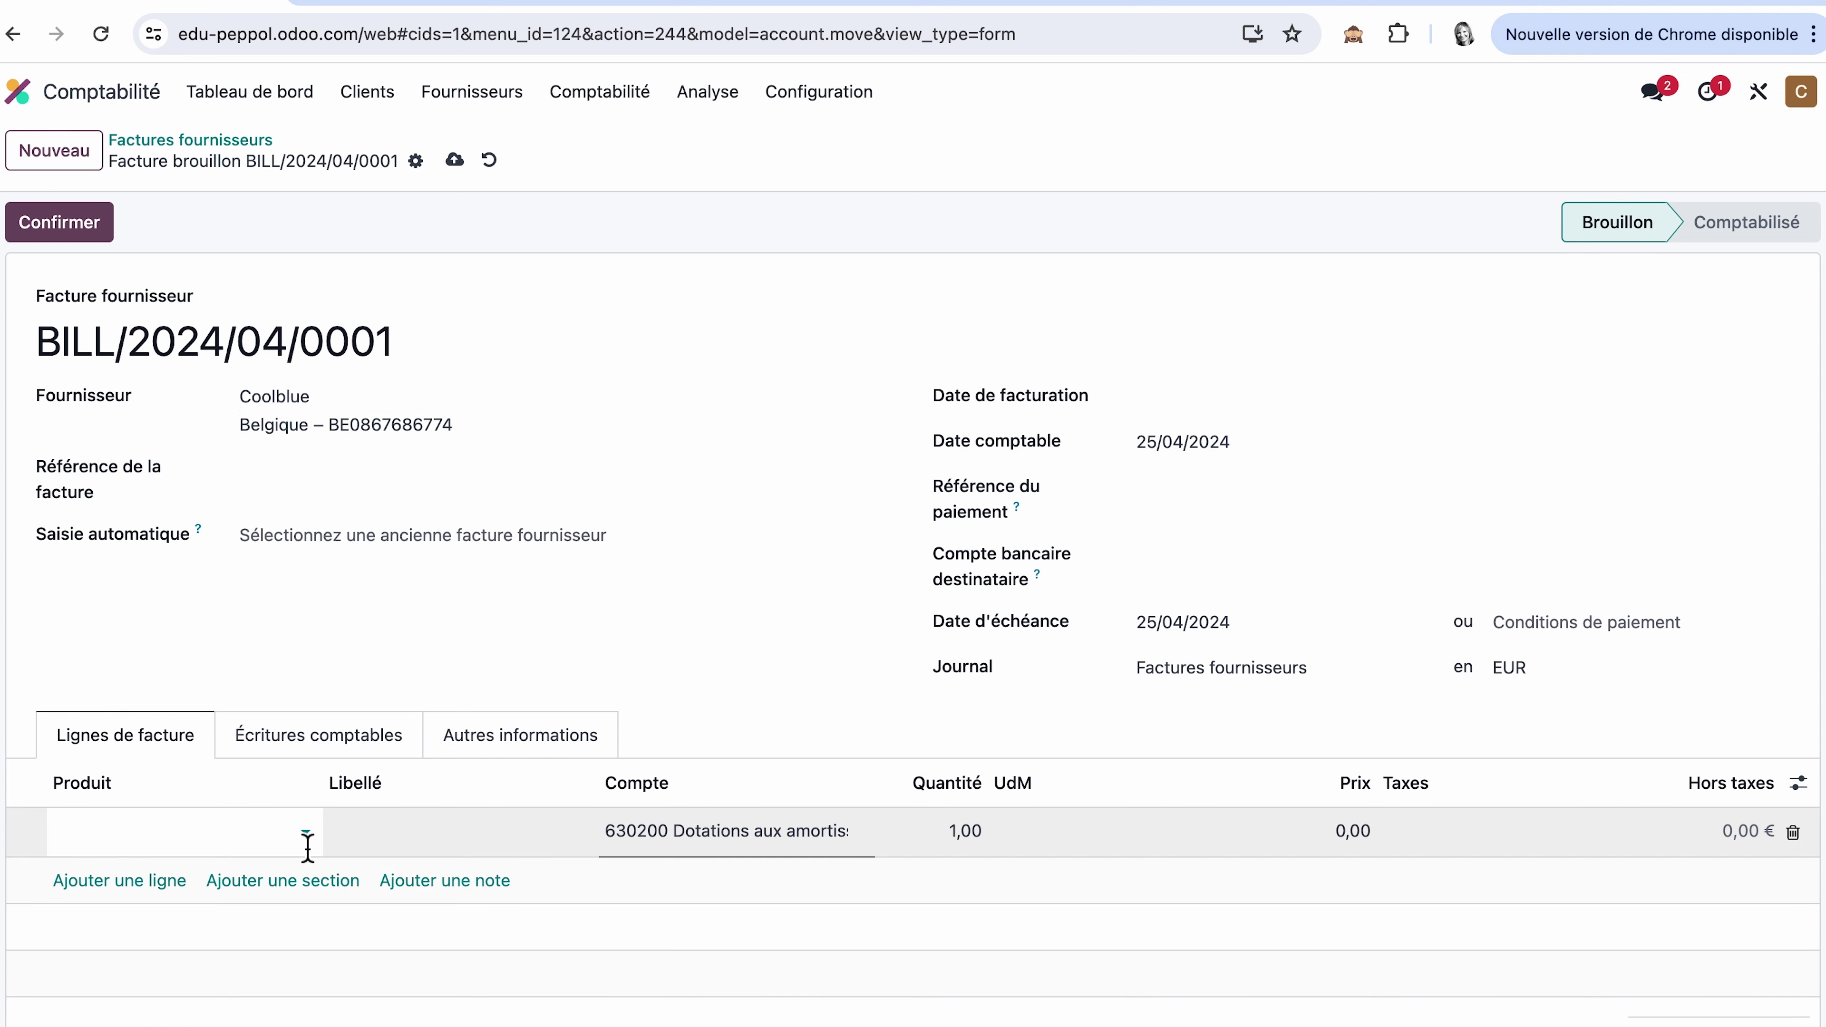
pyautogui.click(417, 833)
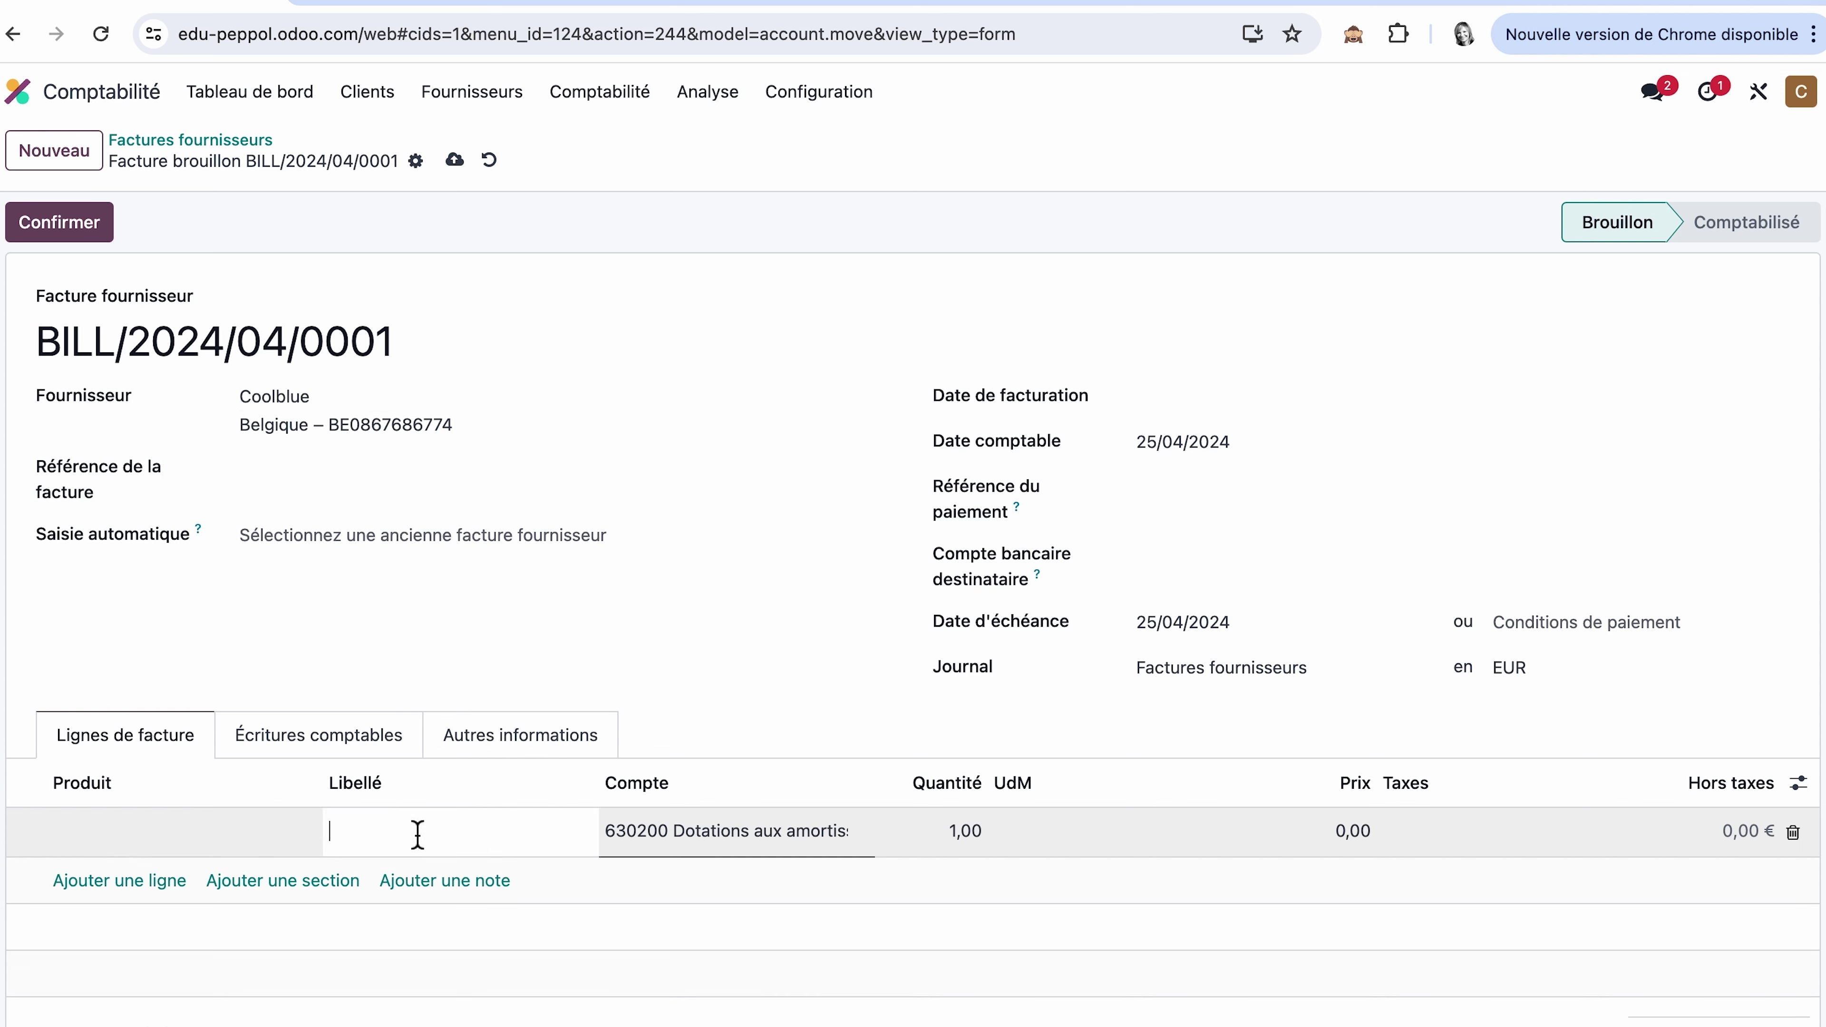
pyautogui.write('Fr')
pyautogui.press('Tab')
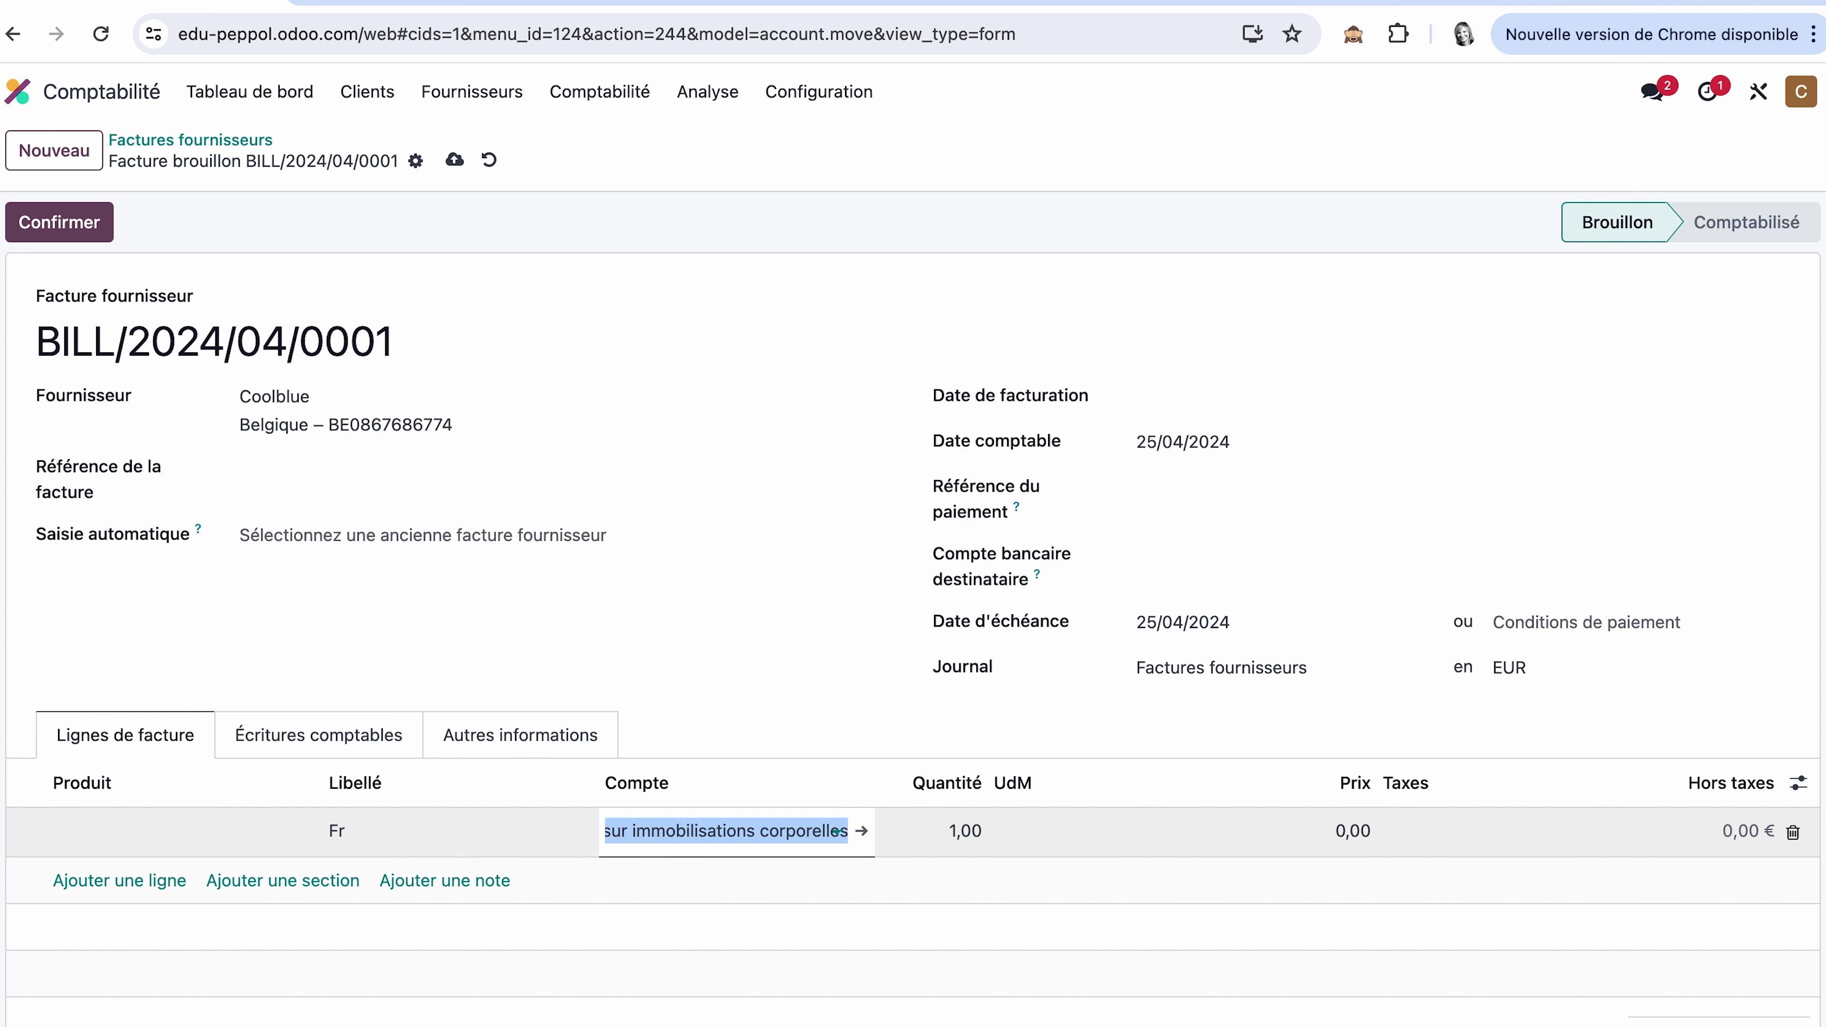
pyautogui.click(363, 840)
pyautogui.write('ais')
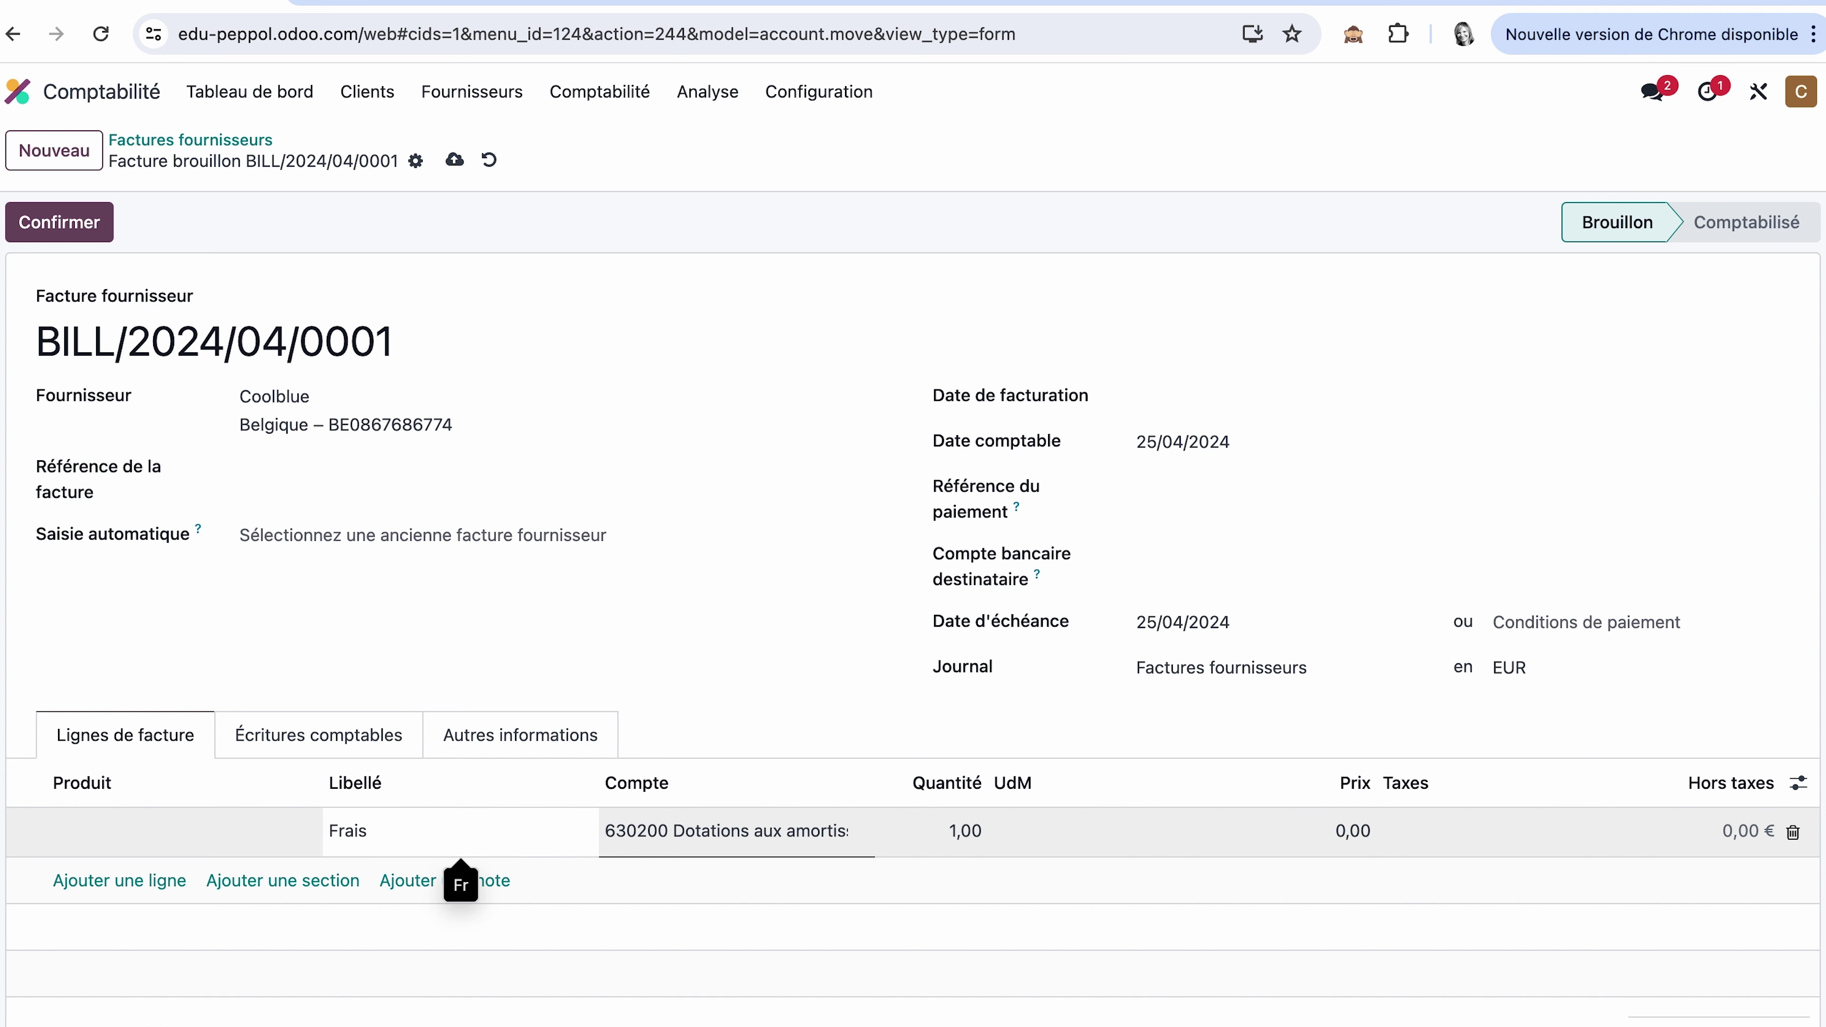
pyautogui.write(' de télécommunication')
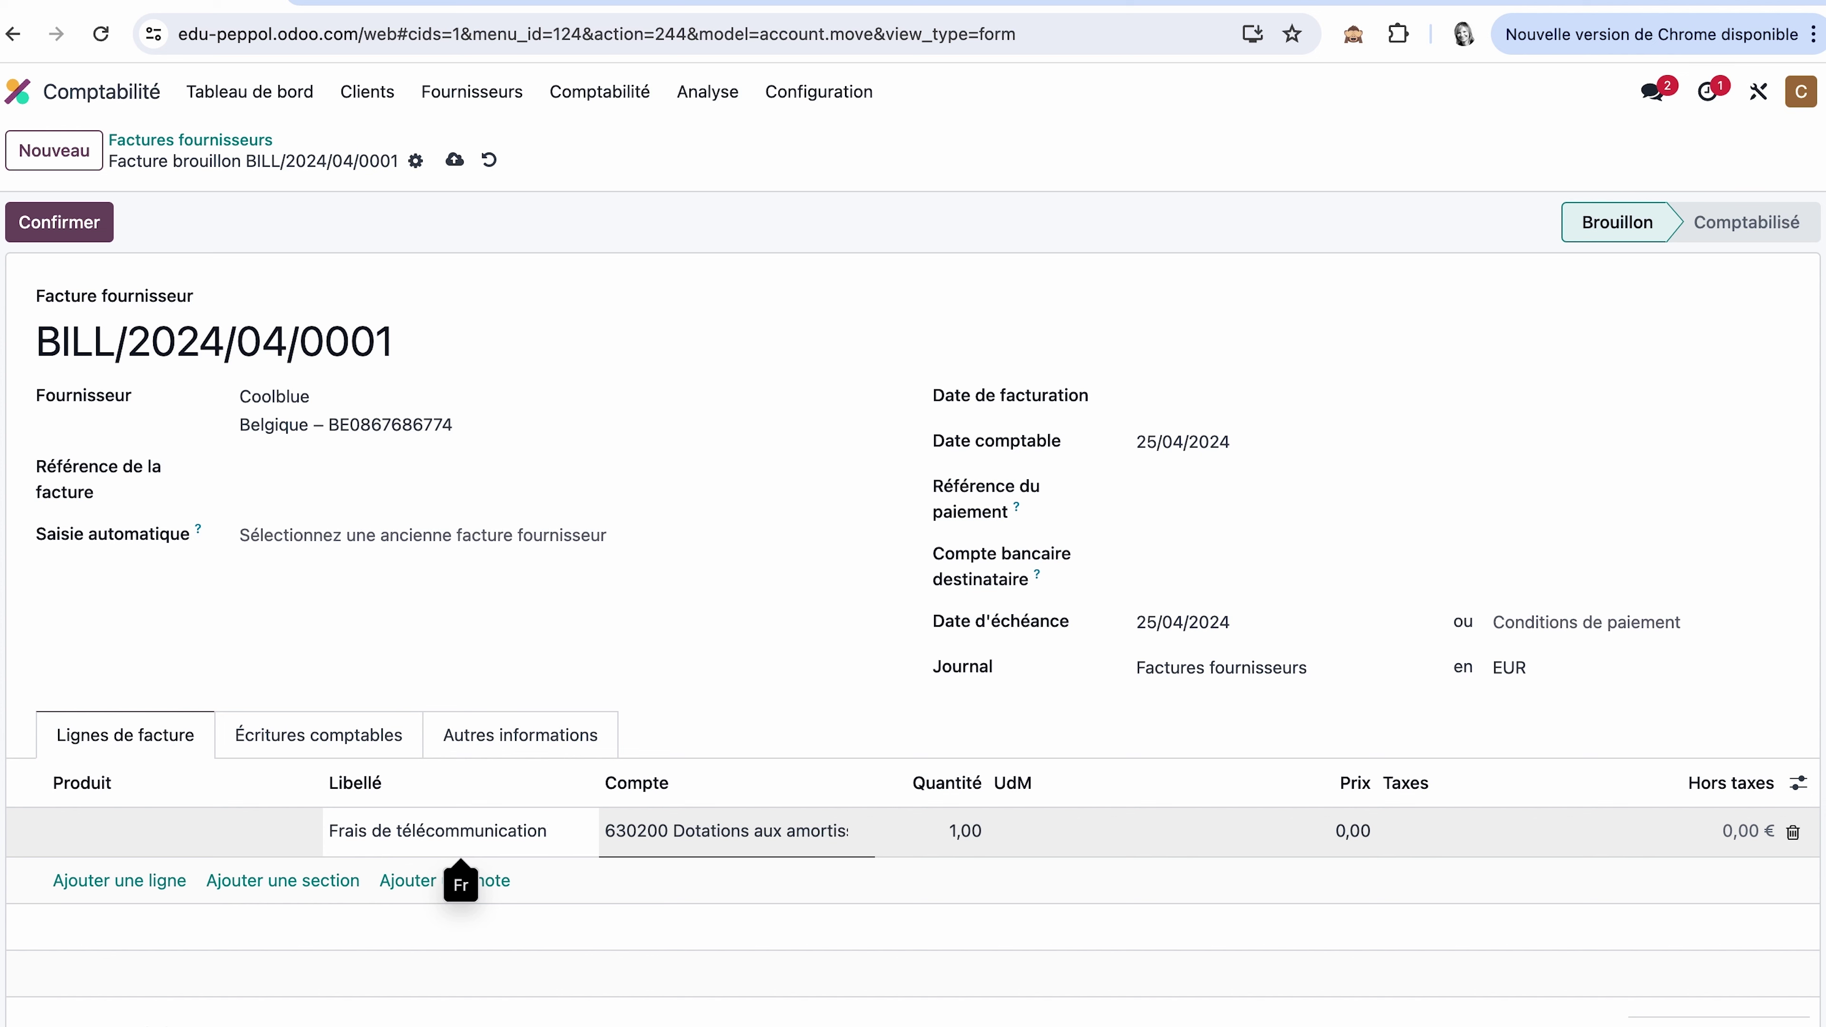
pyautogui.click(771, 835)
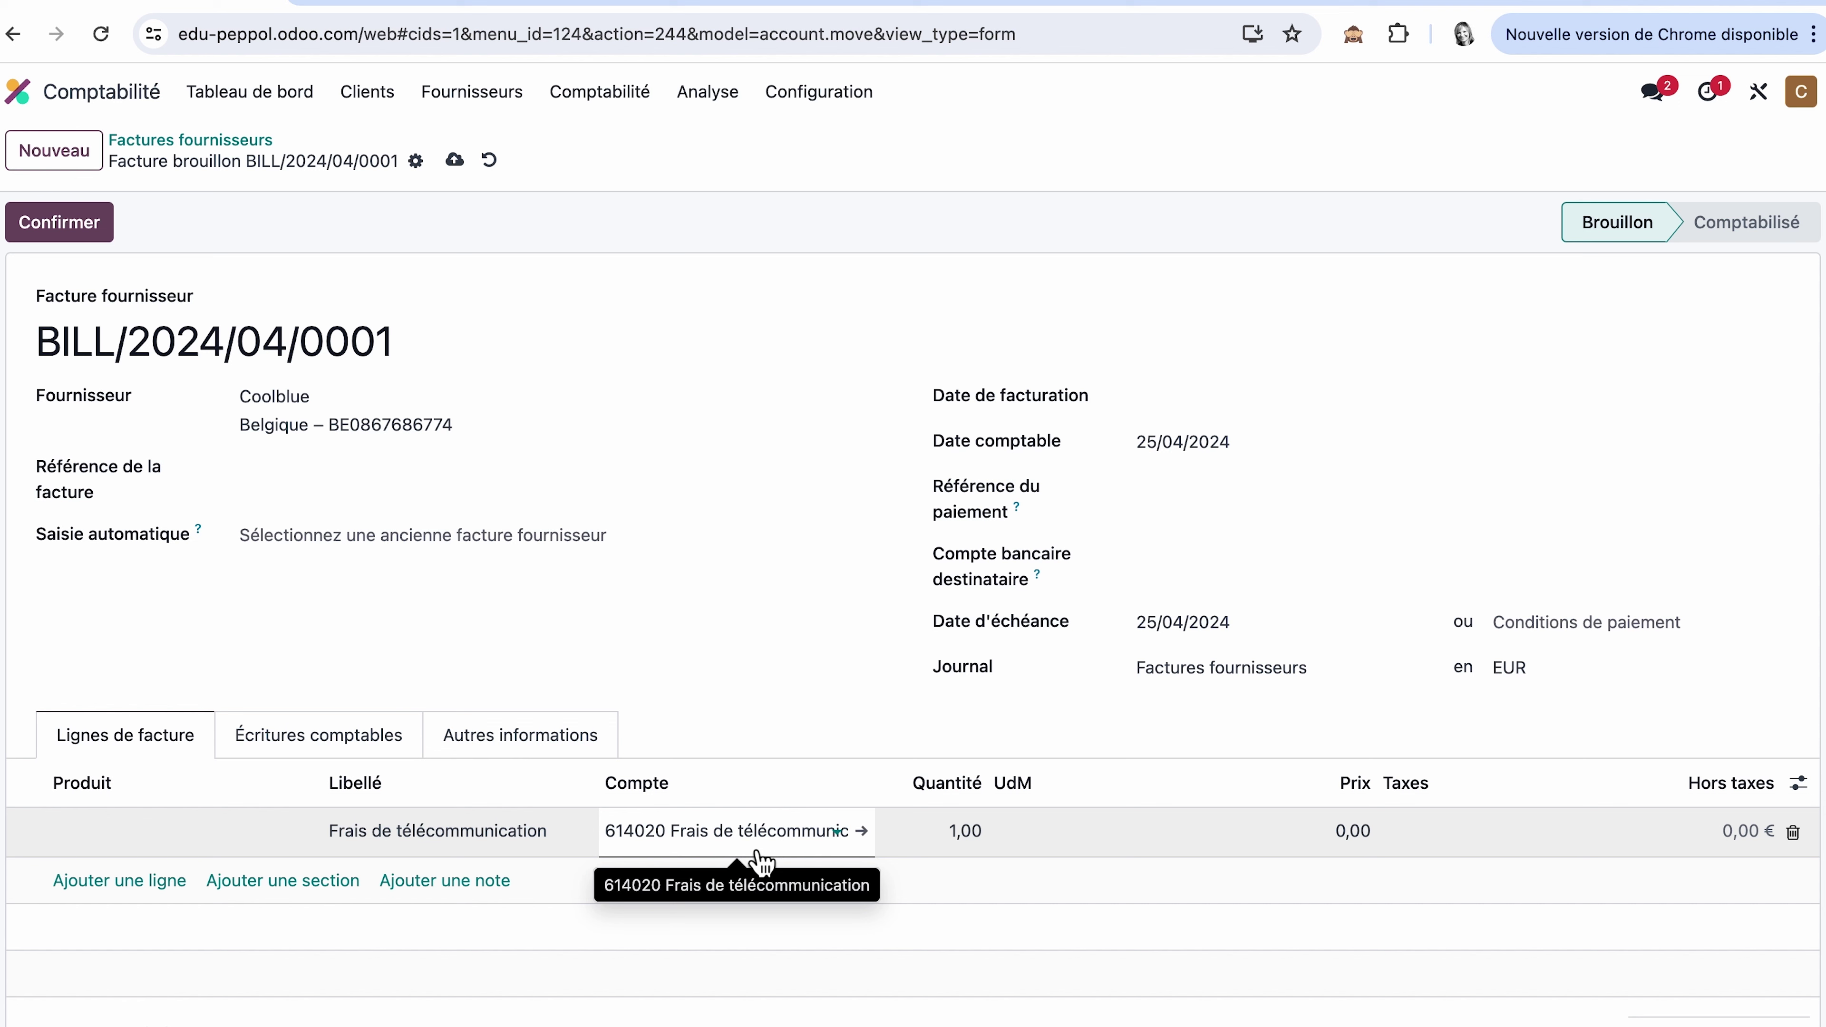
# - Set the price of the Frais de télécommunication line to 465,18
pyautogui.click(1349, 835)
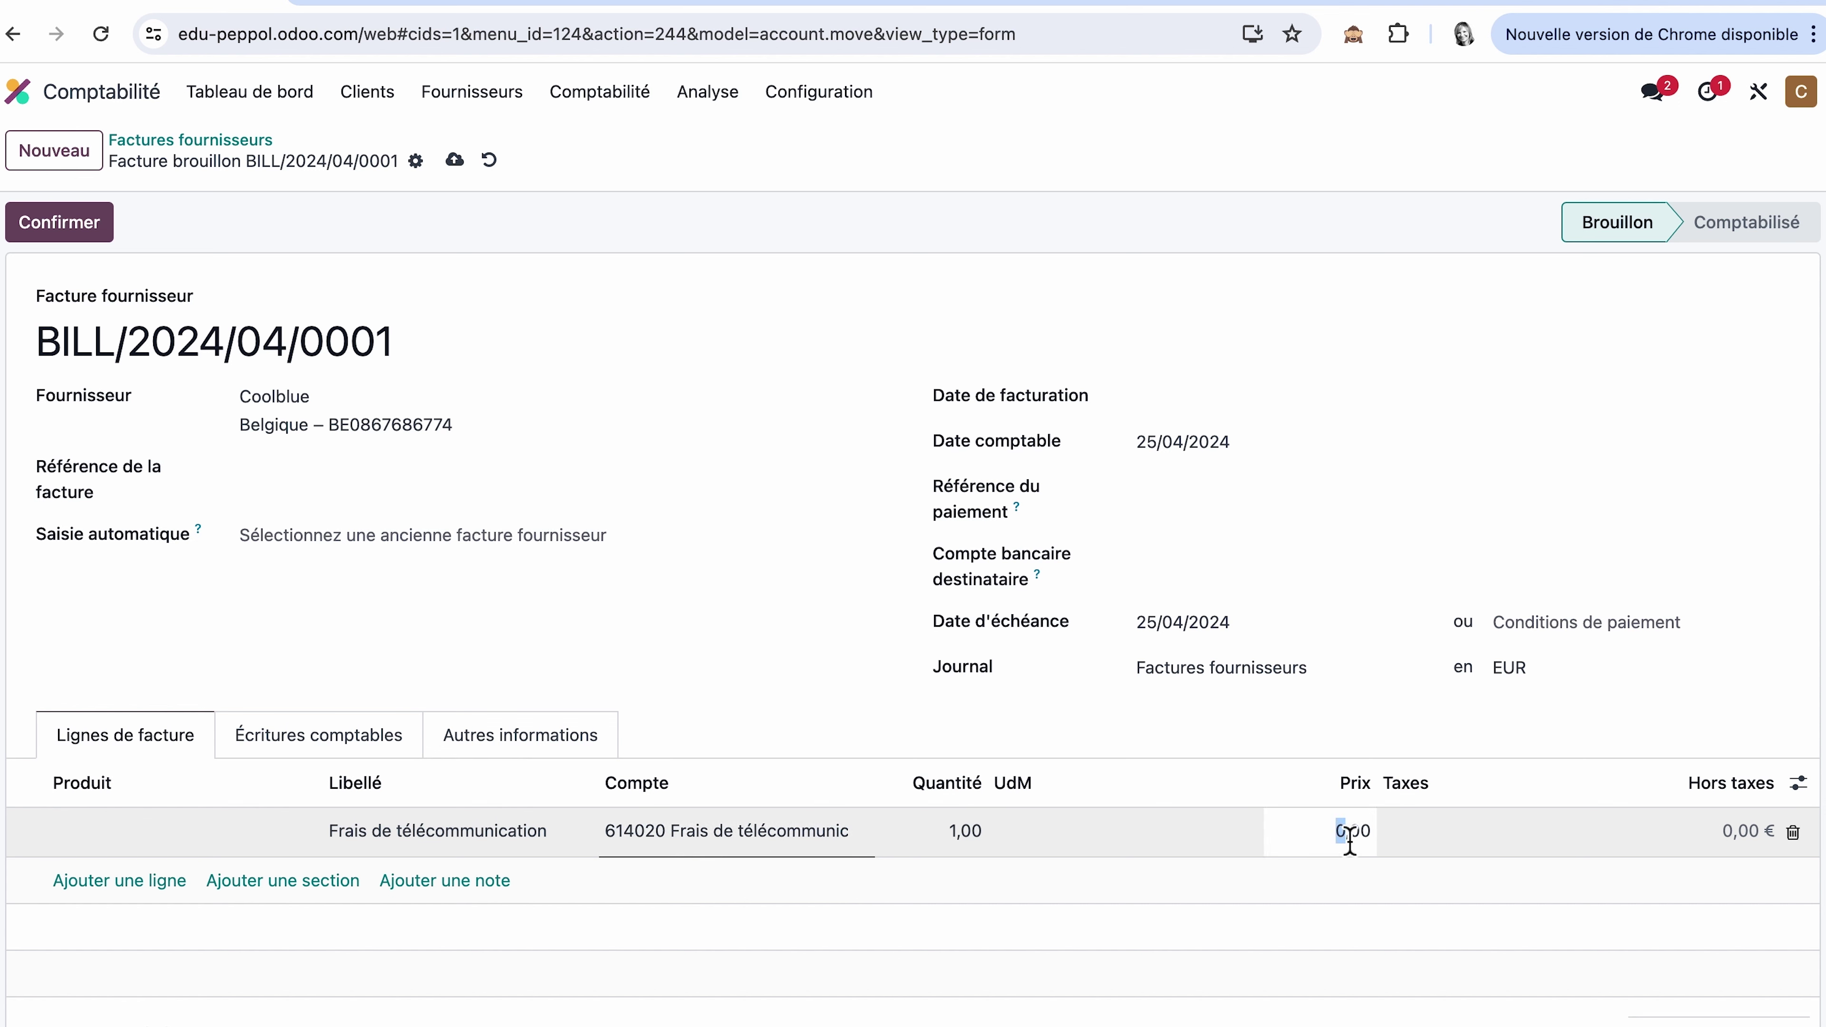
pyautogui.moveTo(1341, 838); pyautogui.dragTo(1390, 856)
pyautogui.write('465,18')
pyautogui.press('Return')
# - Apply the 21% (35% non déductible) tax to the bill line and review the bill's journal entries
pyautogui.click(1564, 829)
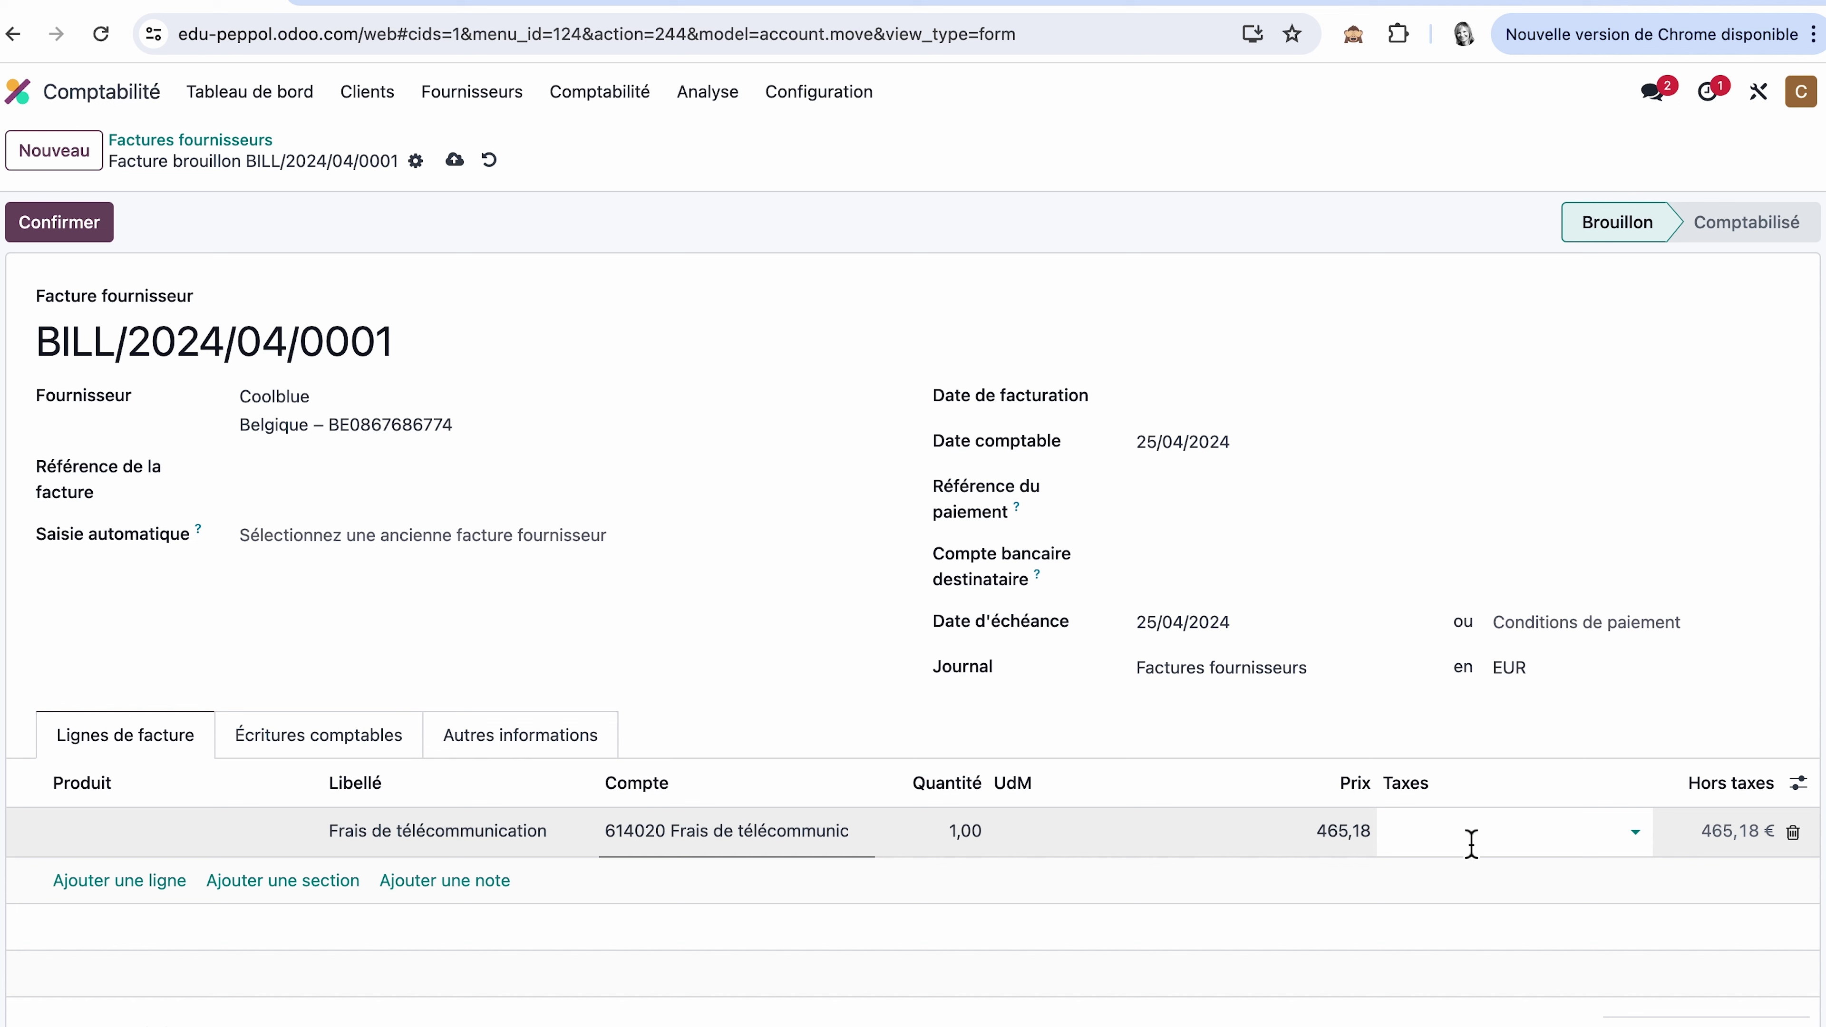
pyautogui.click(1637, 840)
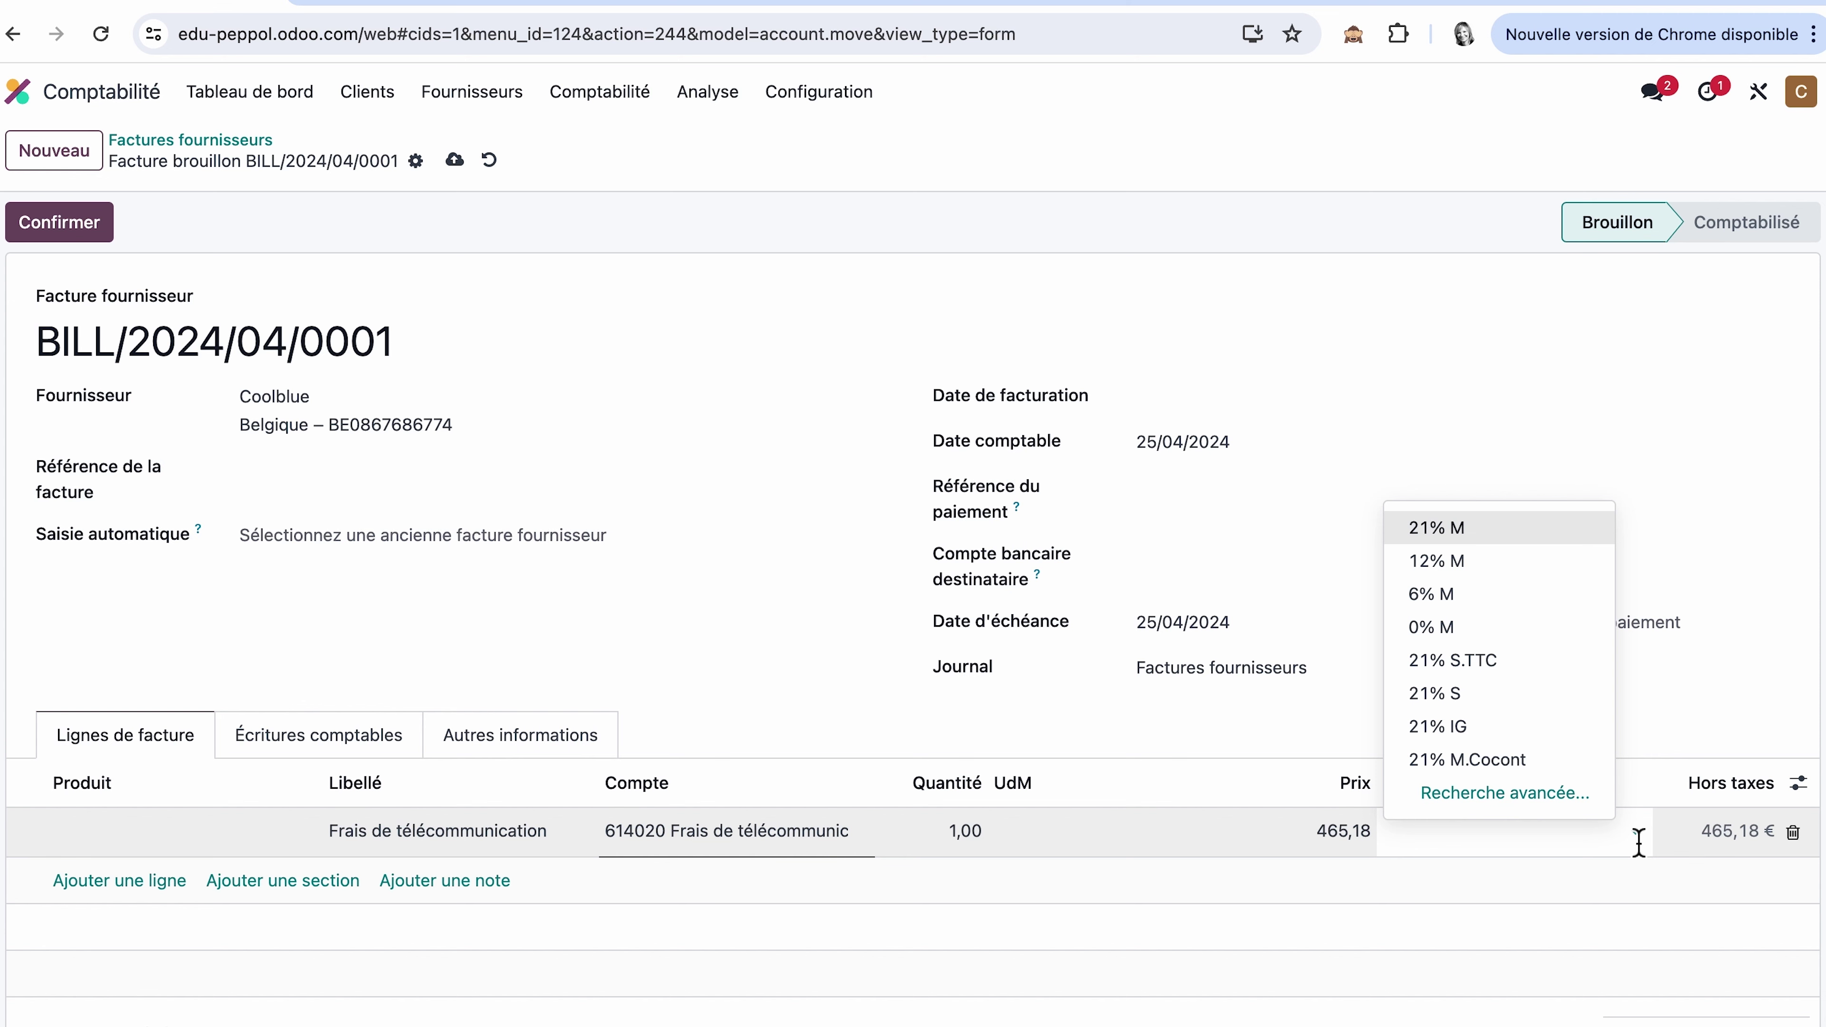
pyautogui.click(1534, 797)
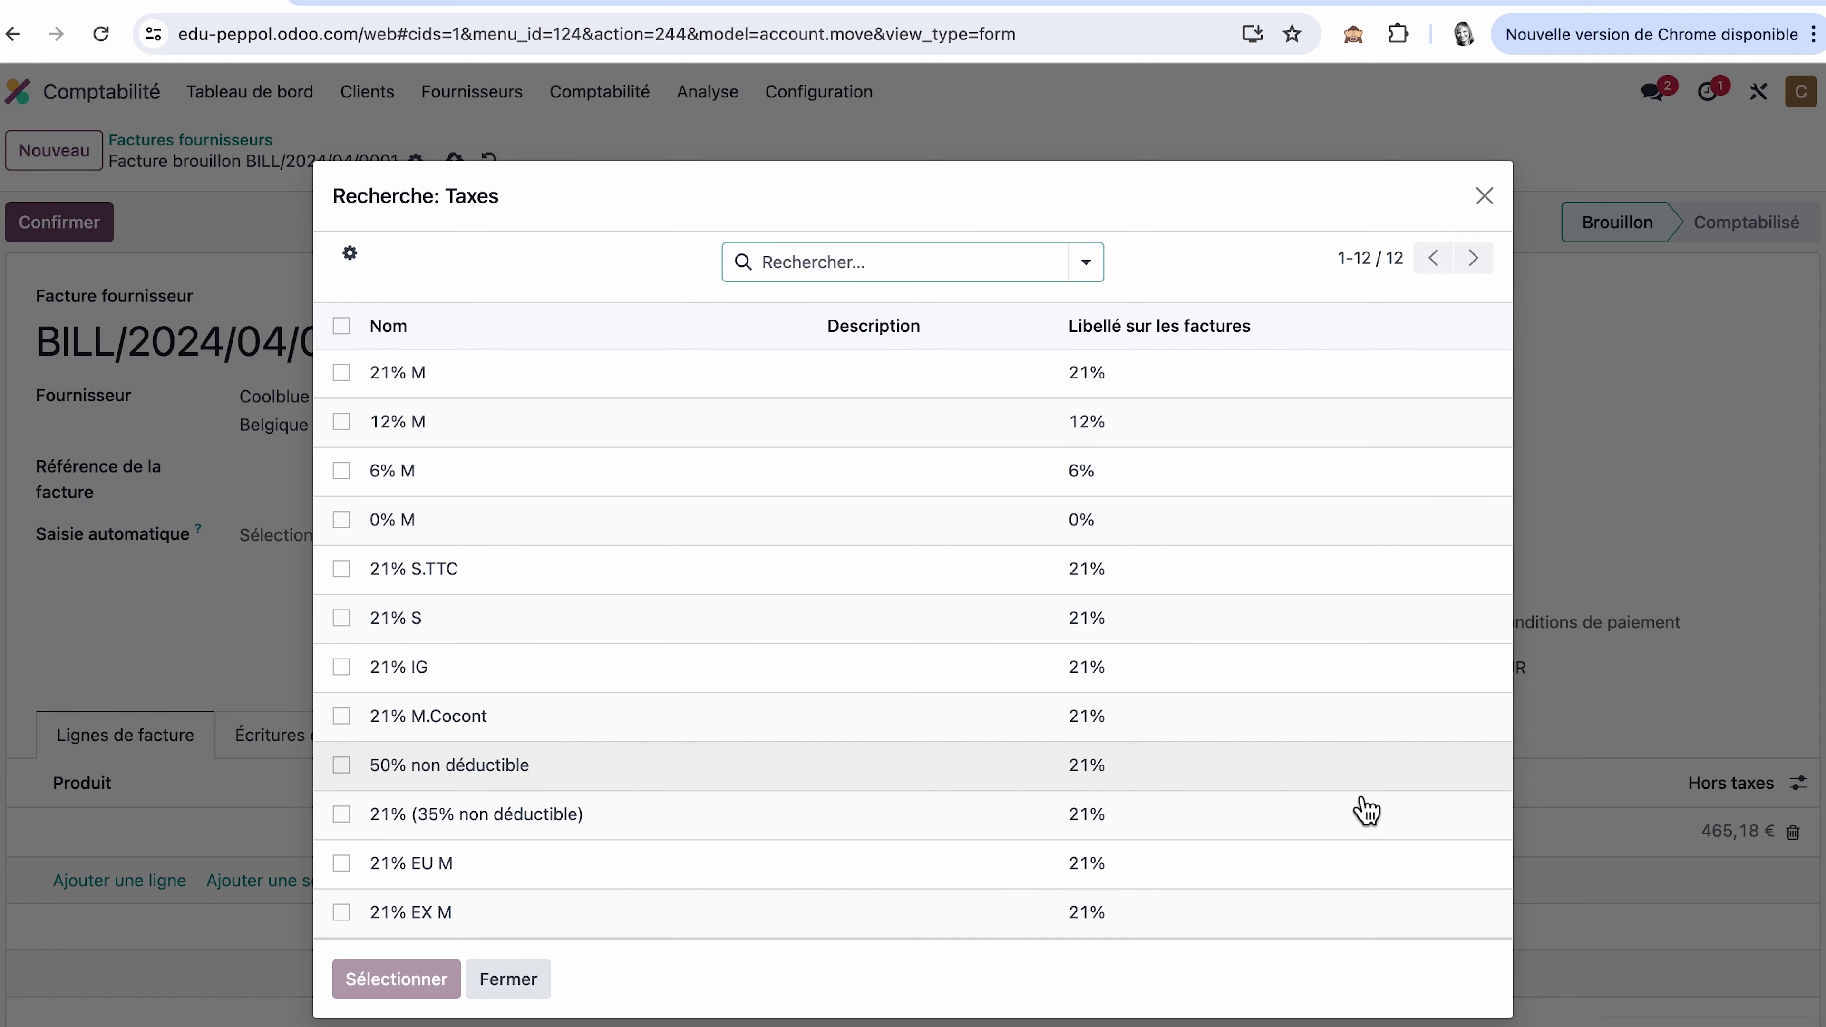
pyautogui.click(506, 830)
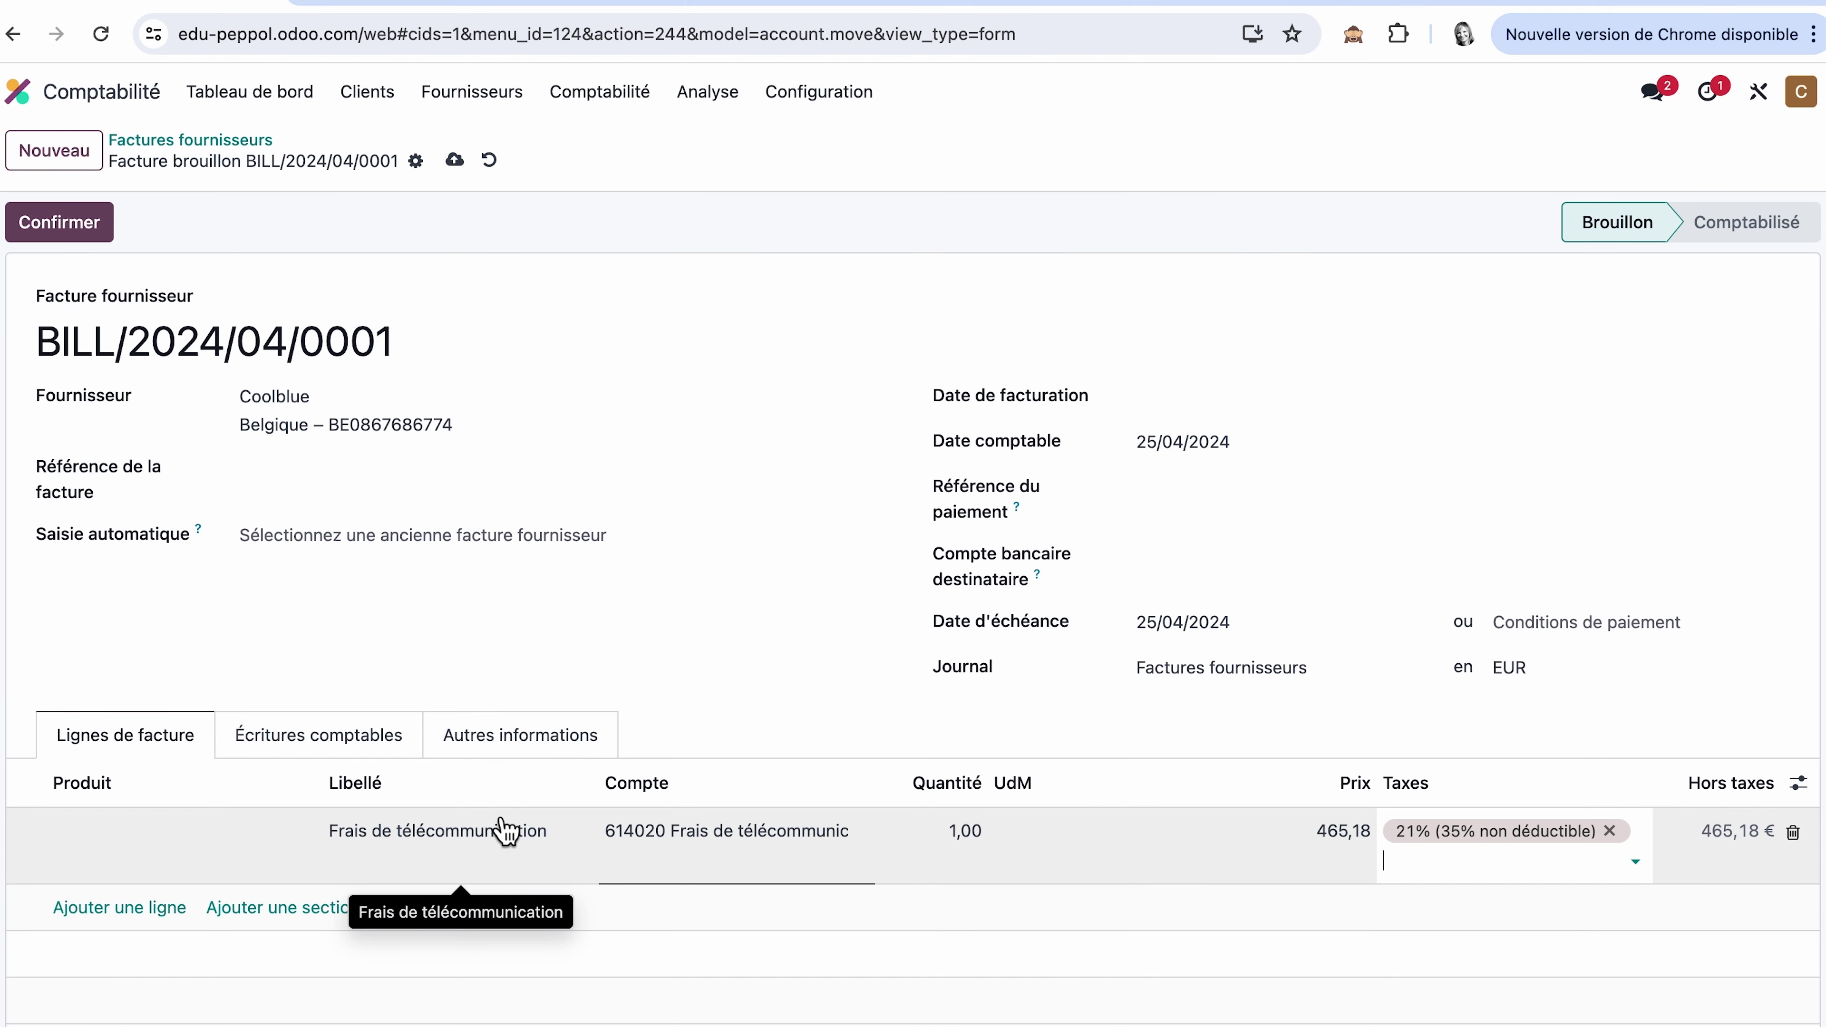
pyautogui.click(909, 726)
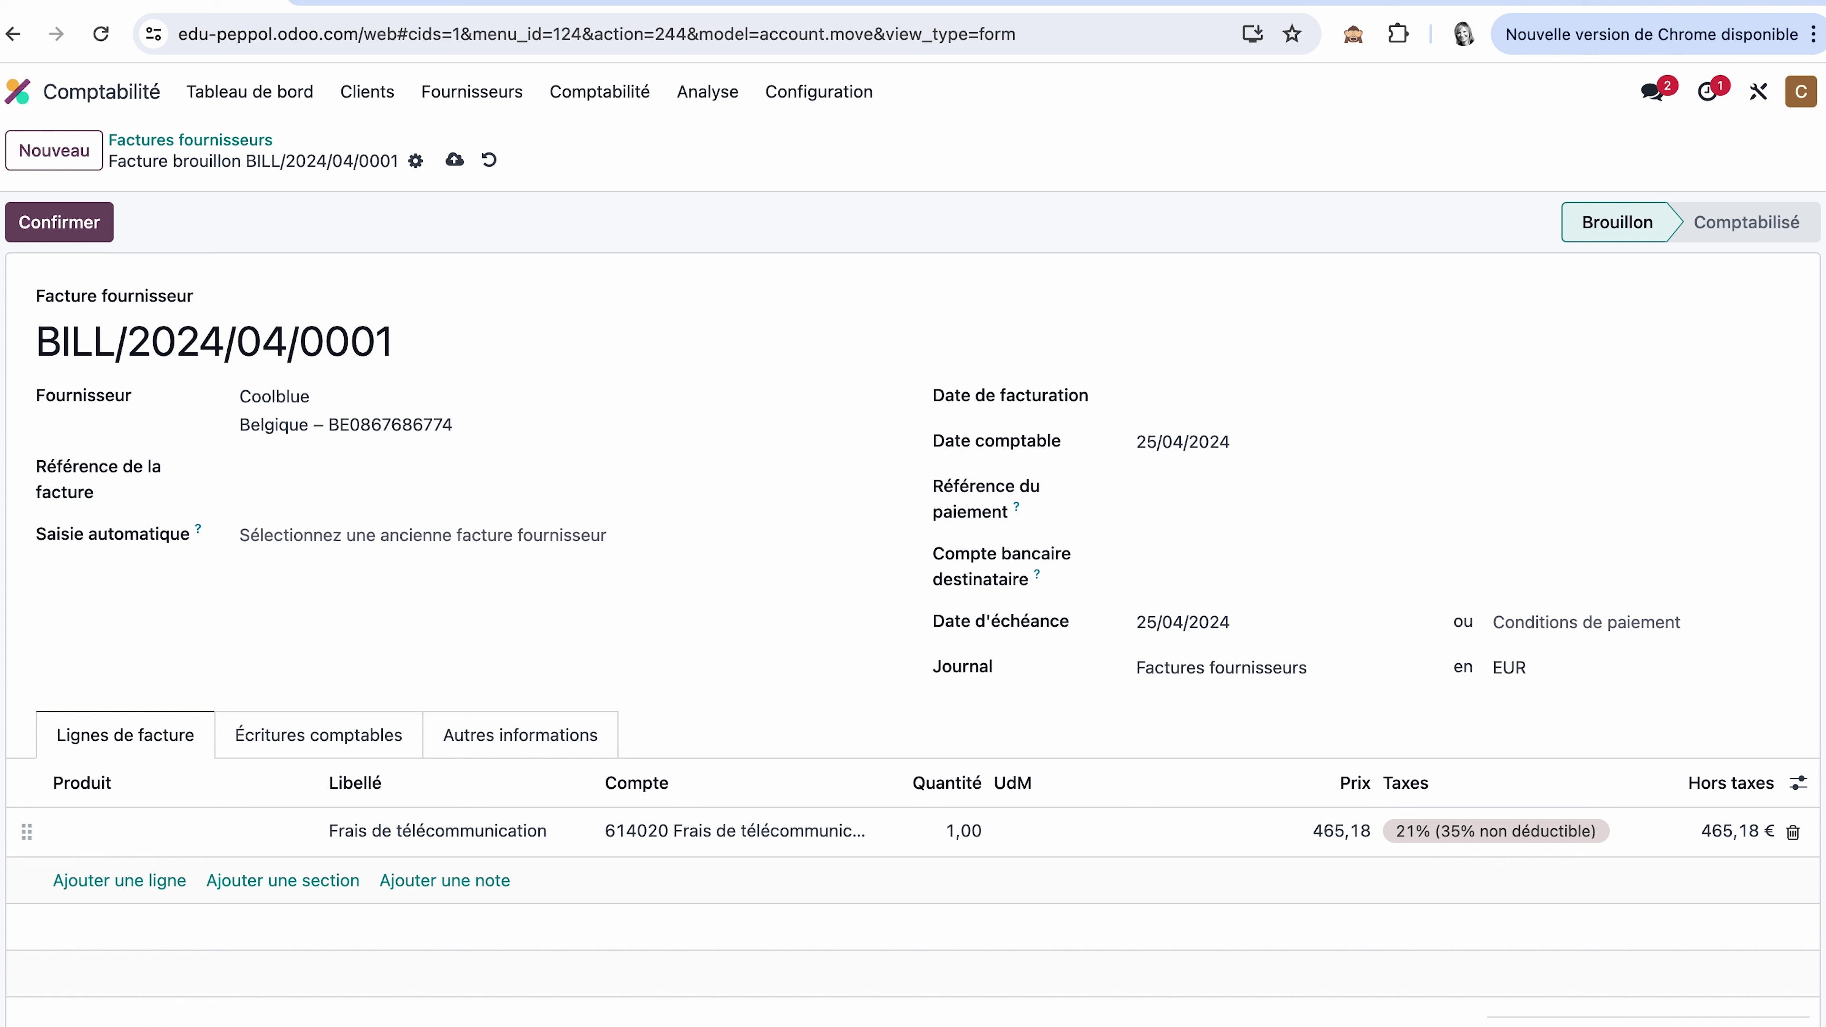
pyautogui.click(357, 755)
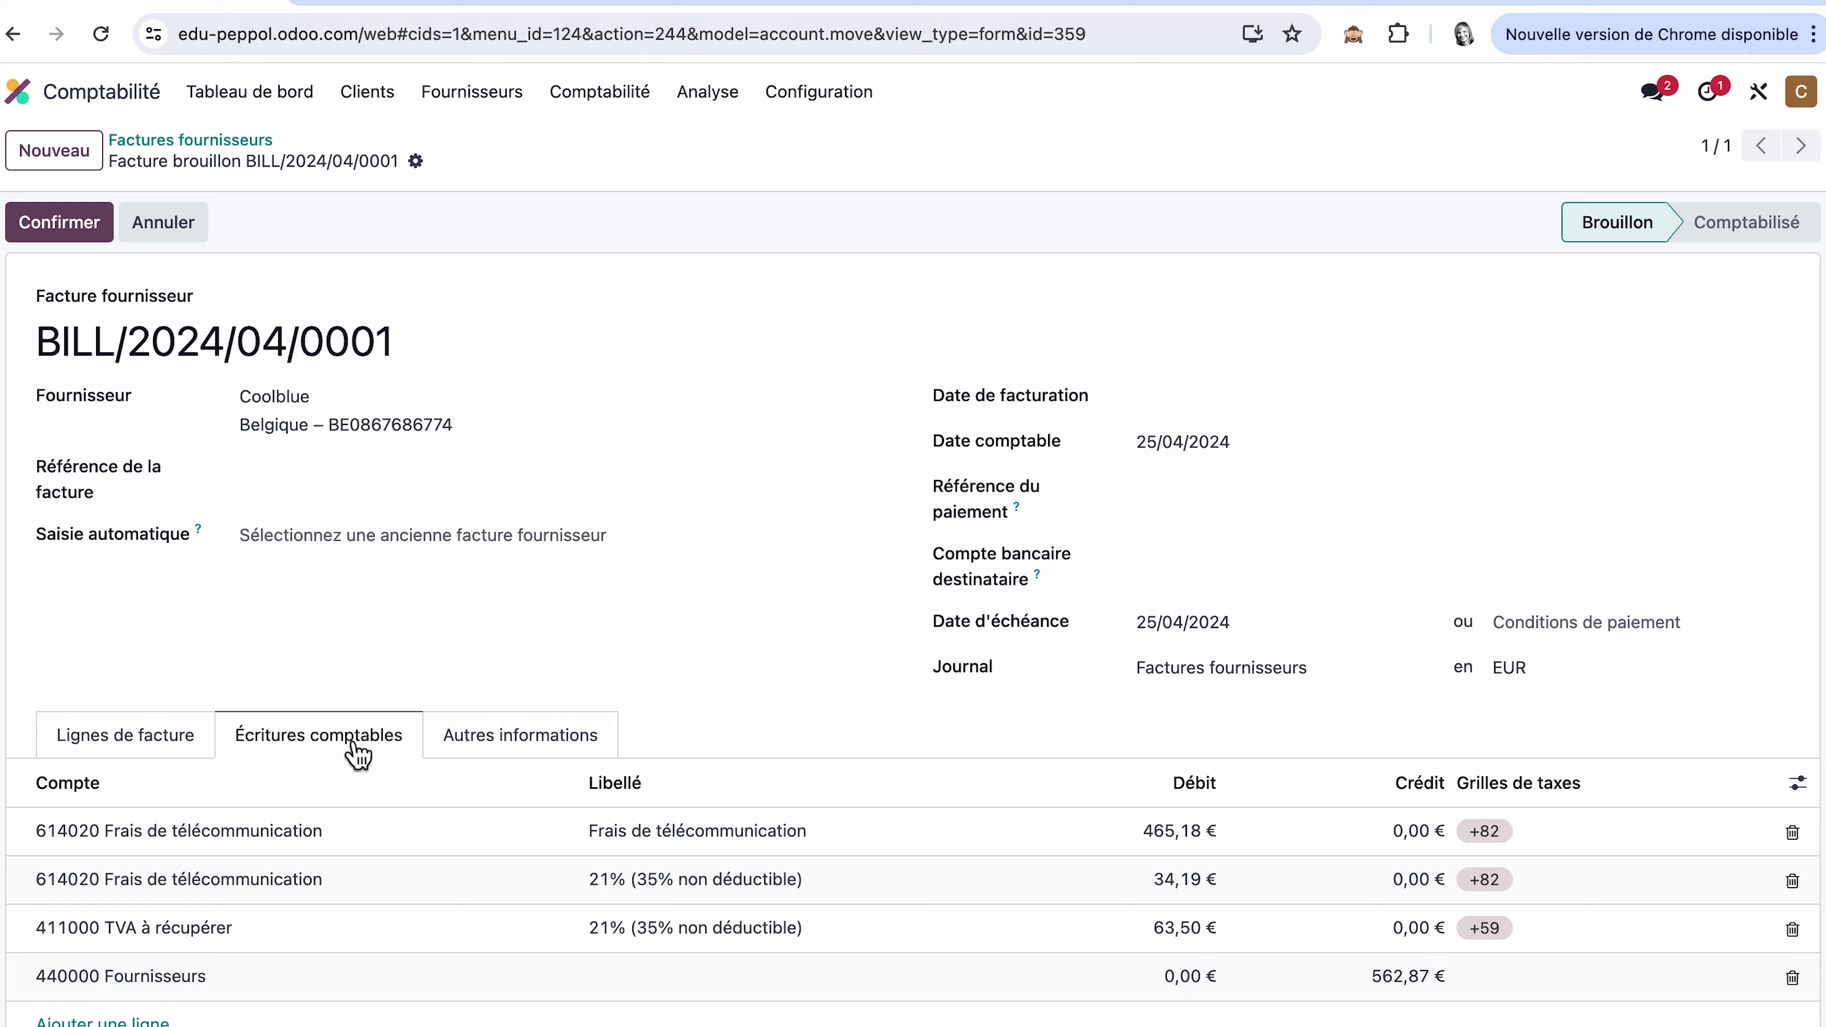
pyautogui.scroll(-3, 357, 755)
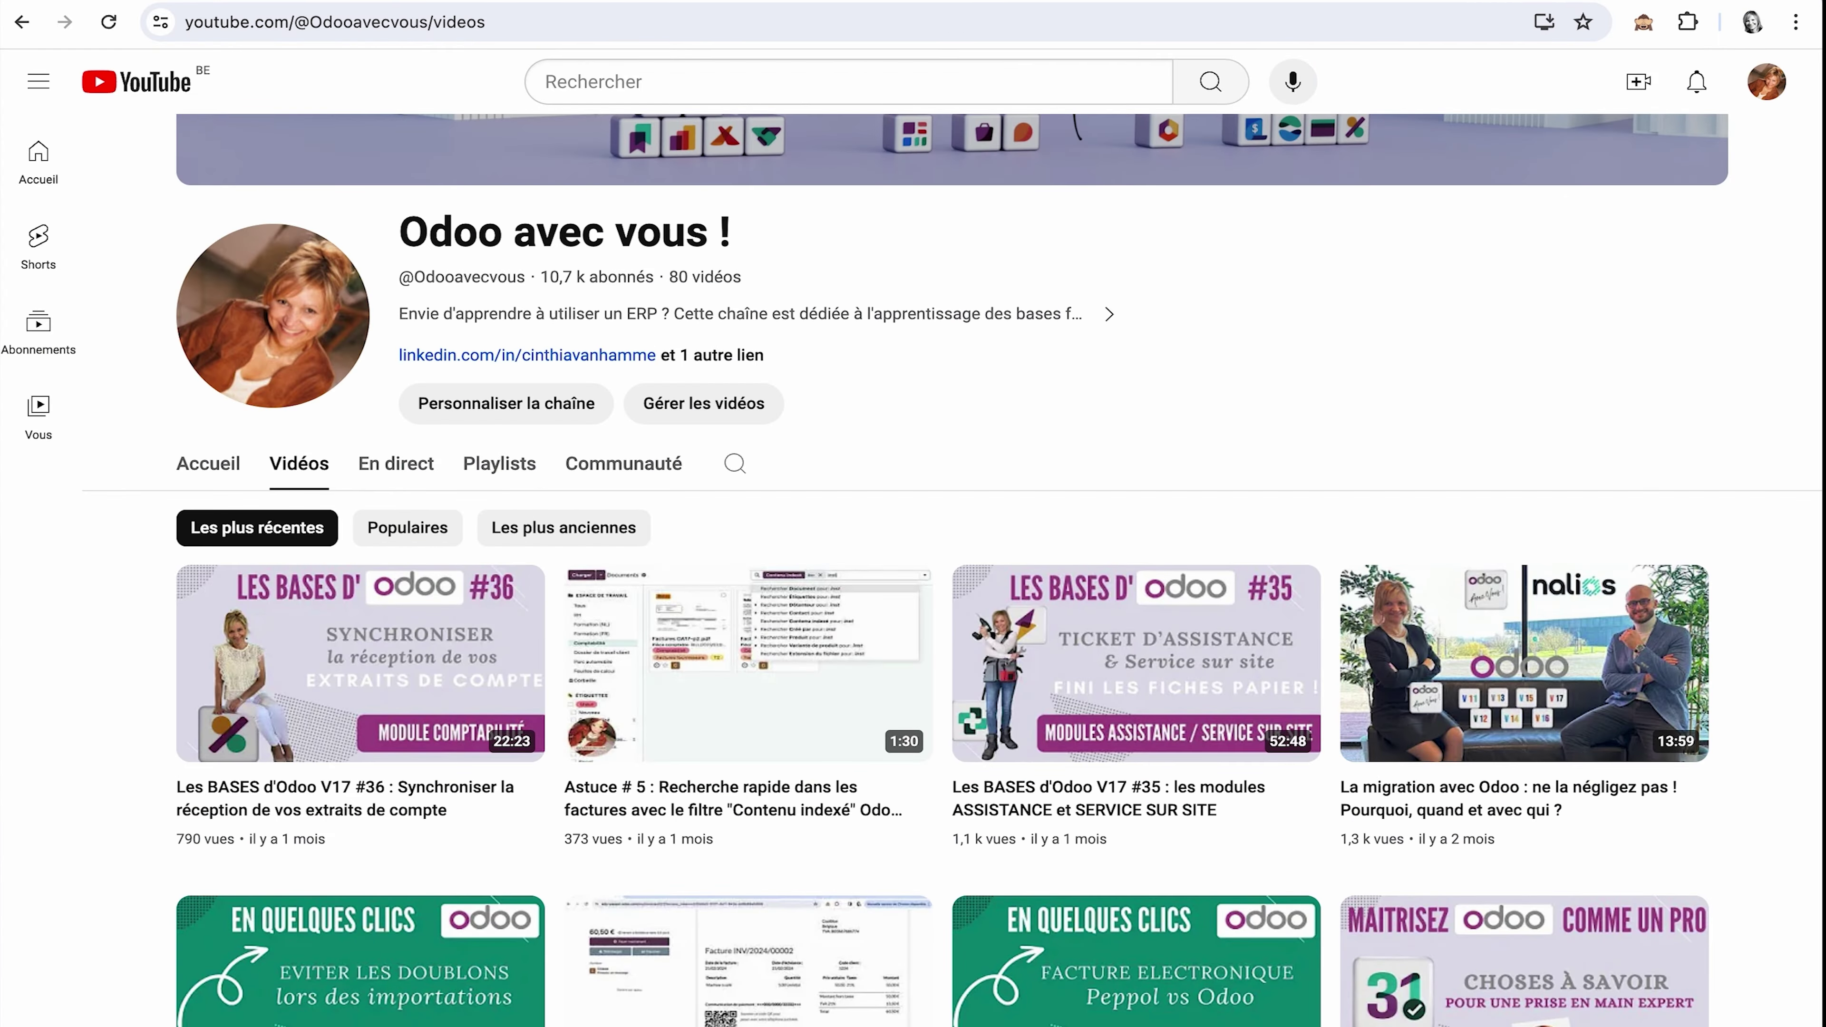
pyautogui.scroll(-4, 803, 670)
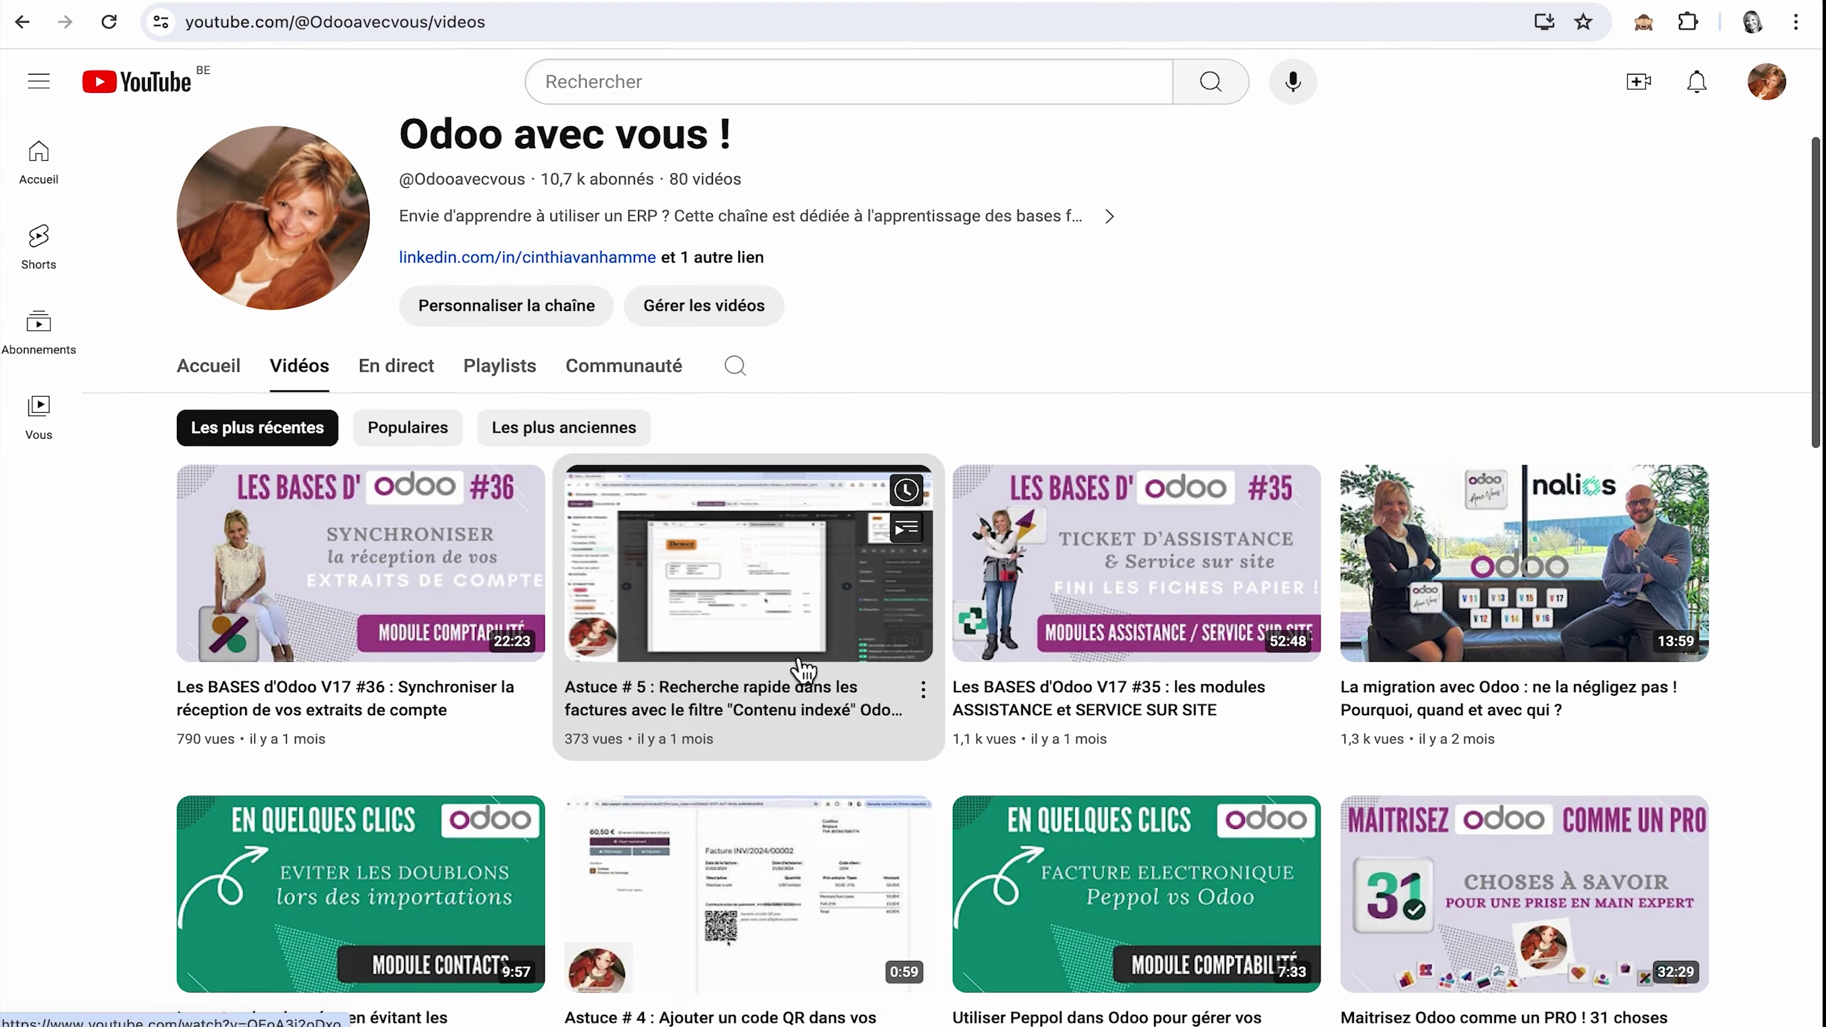
pyautogui.scroll(-7, 803, 671)
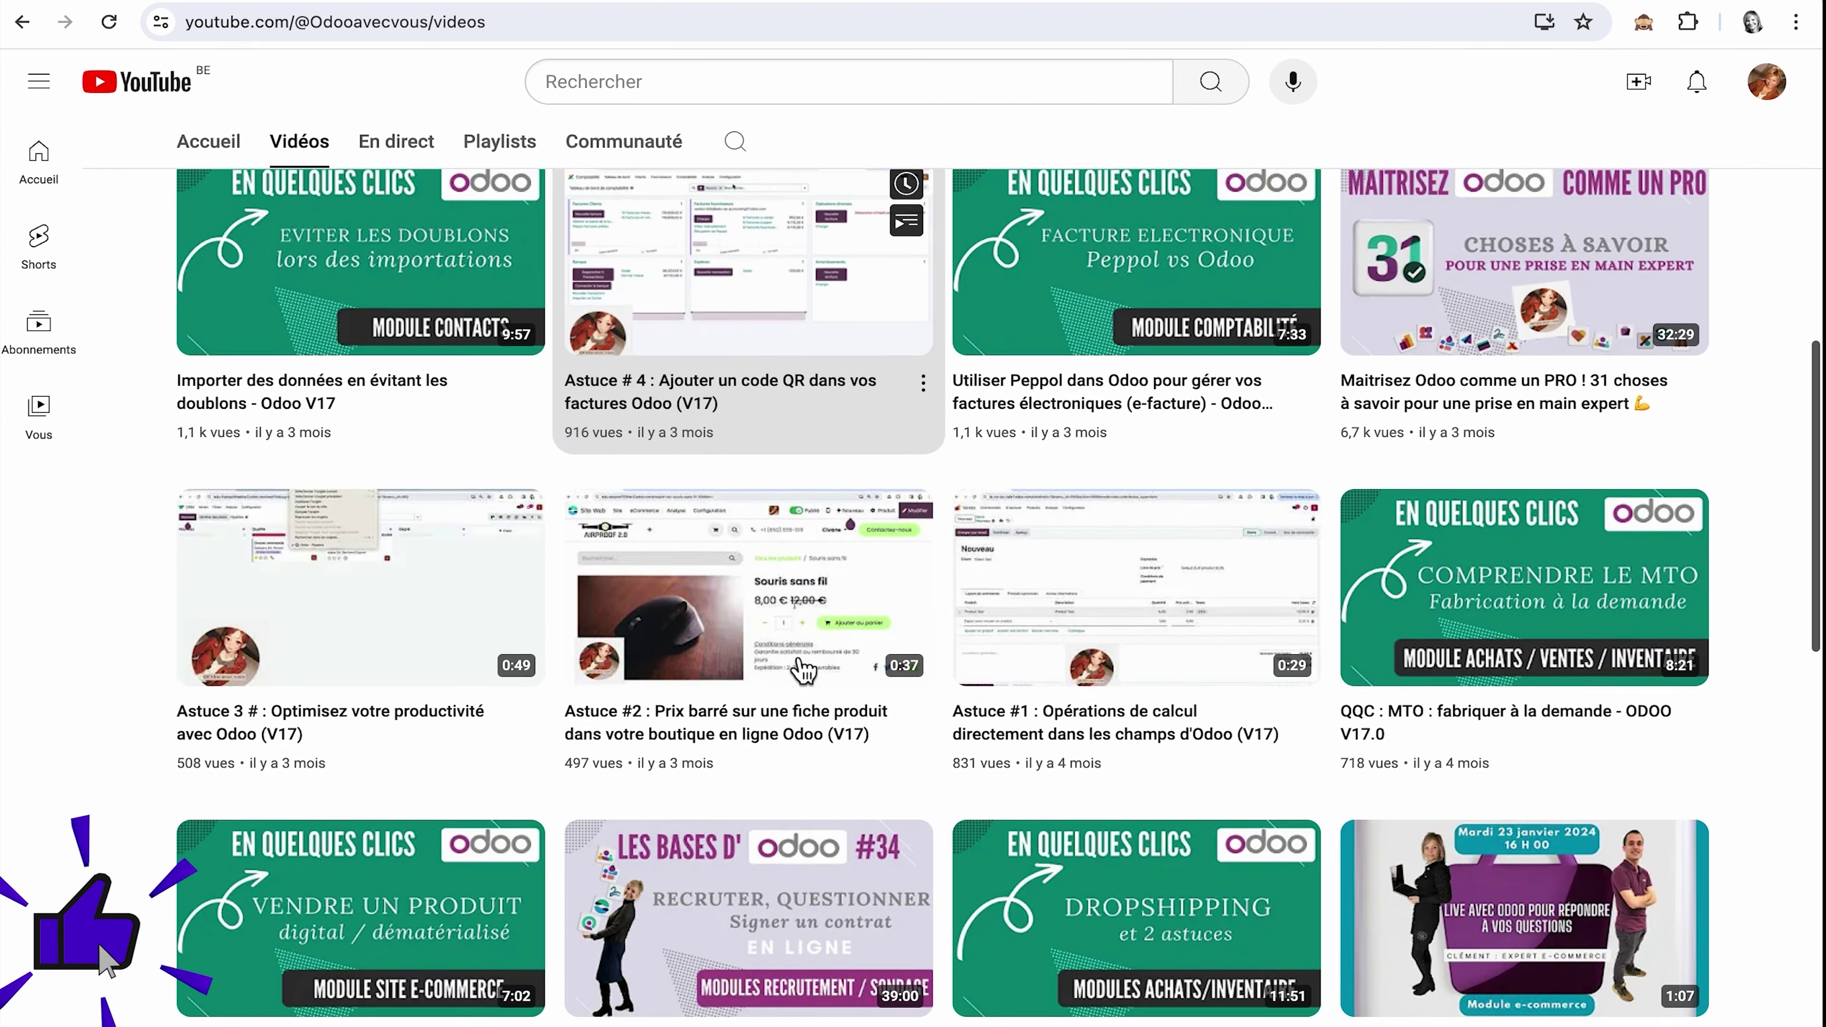
pyautogui.scroll(-6, 804, 670)
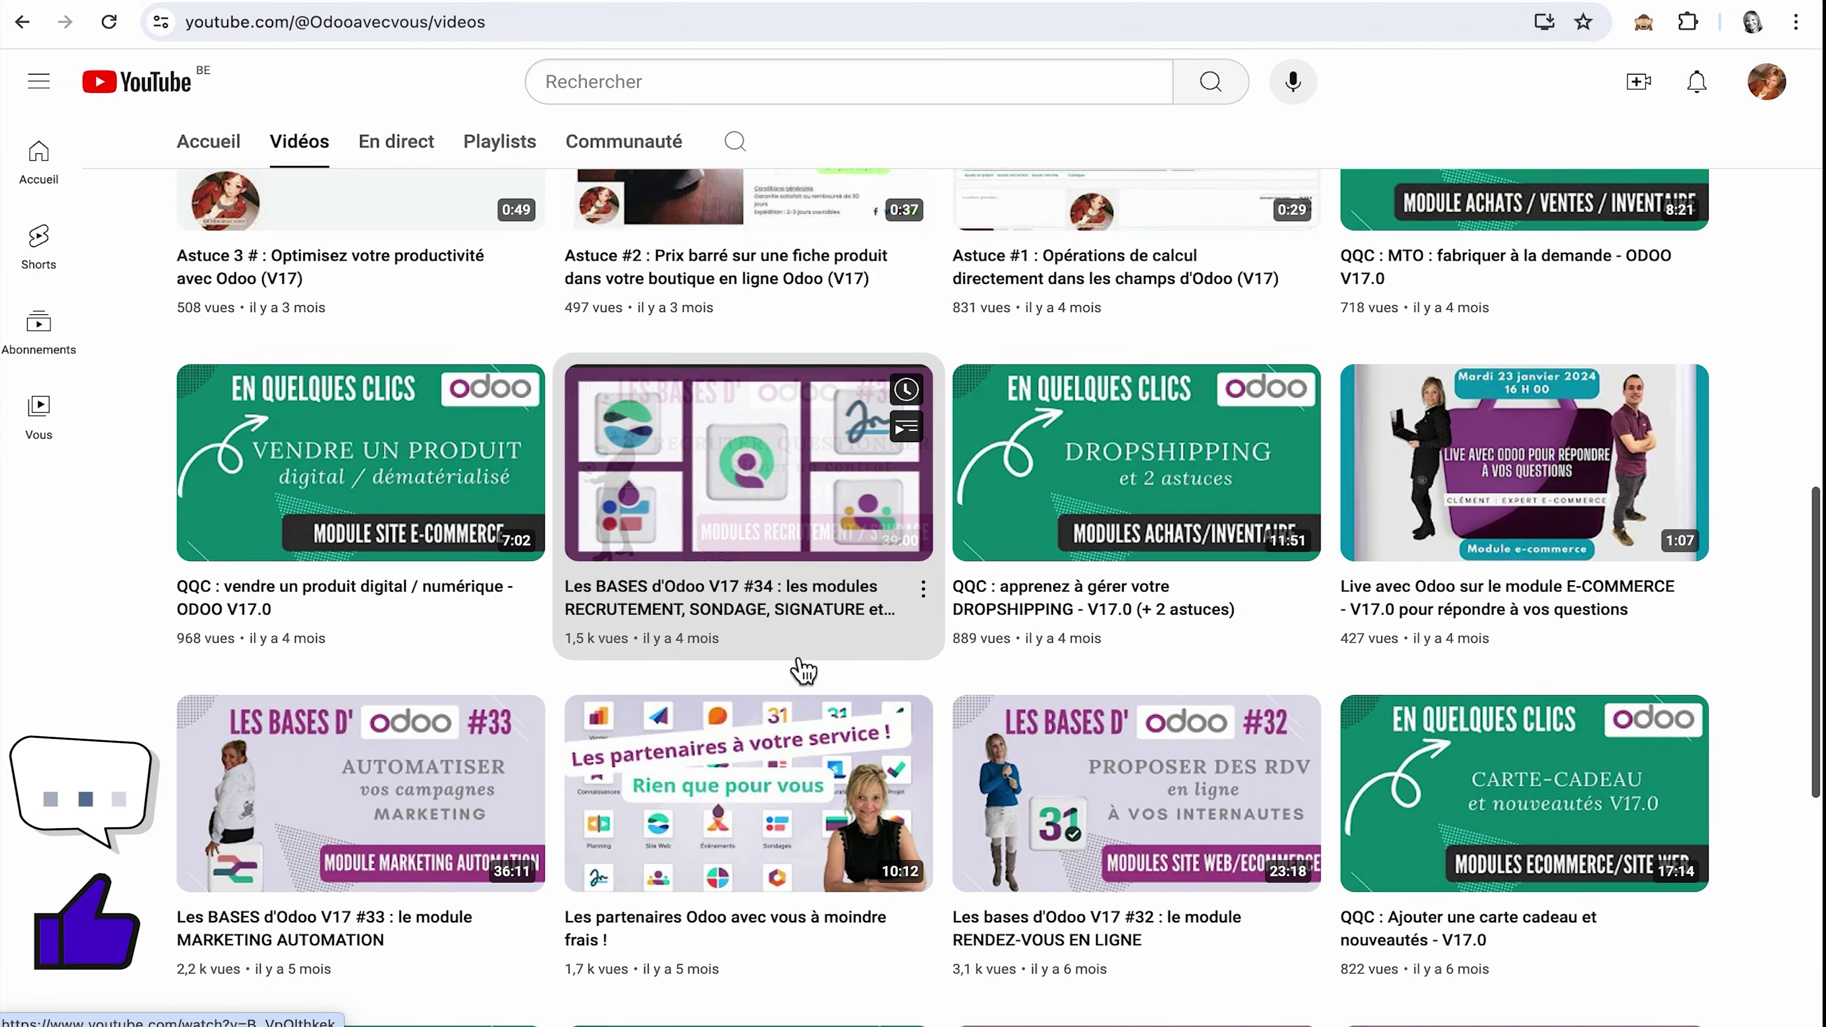
pyautogui.scroll(-8, 803, 670)
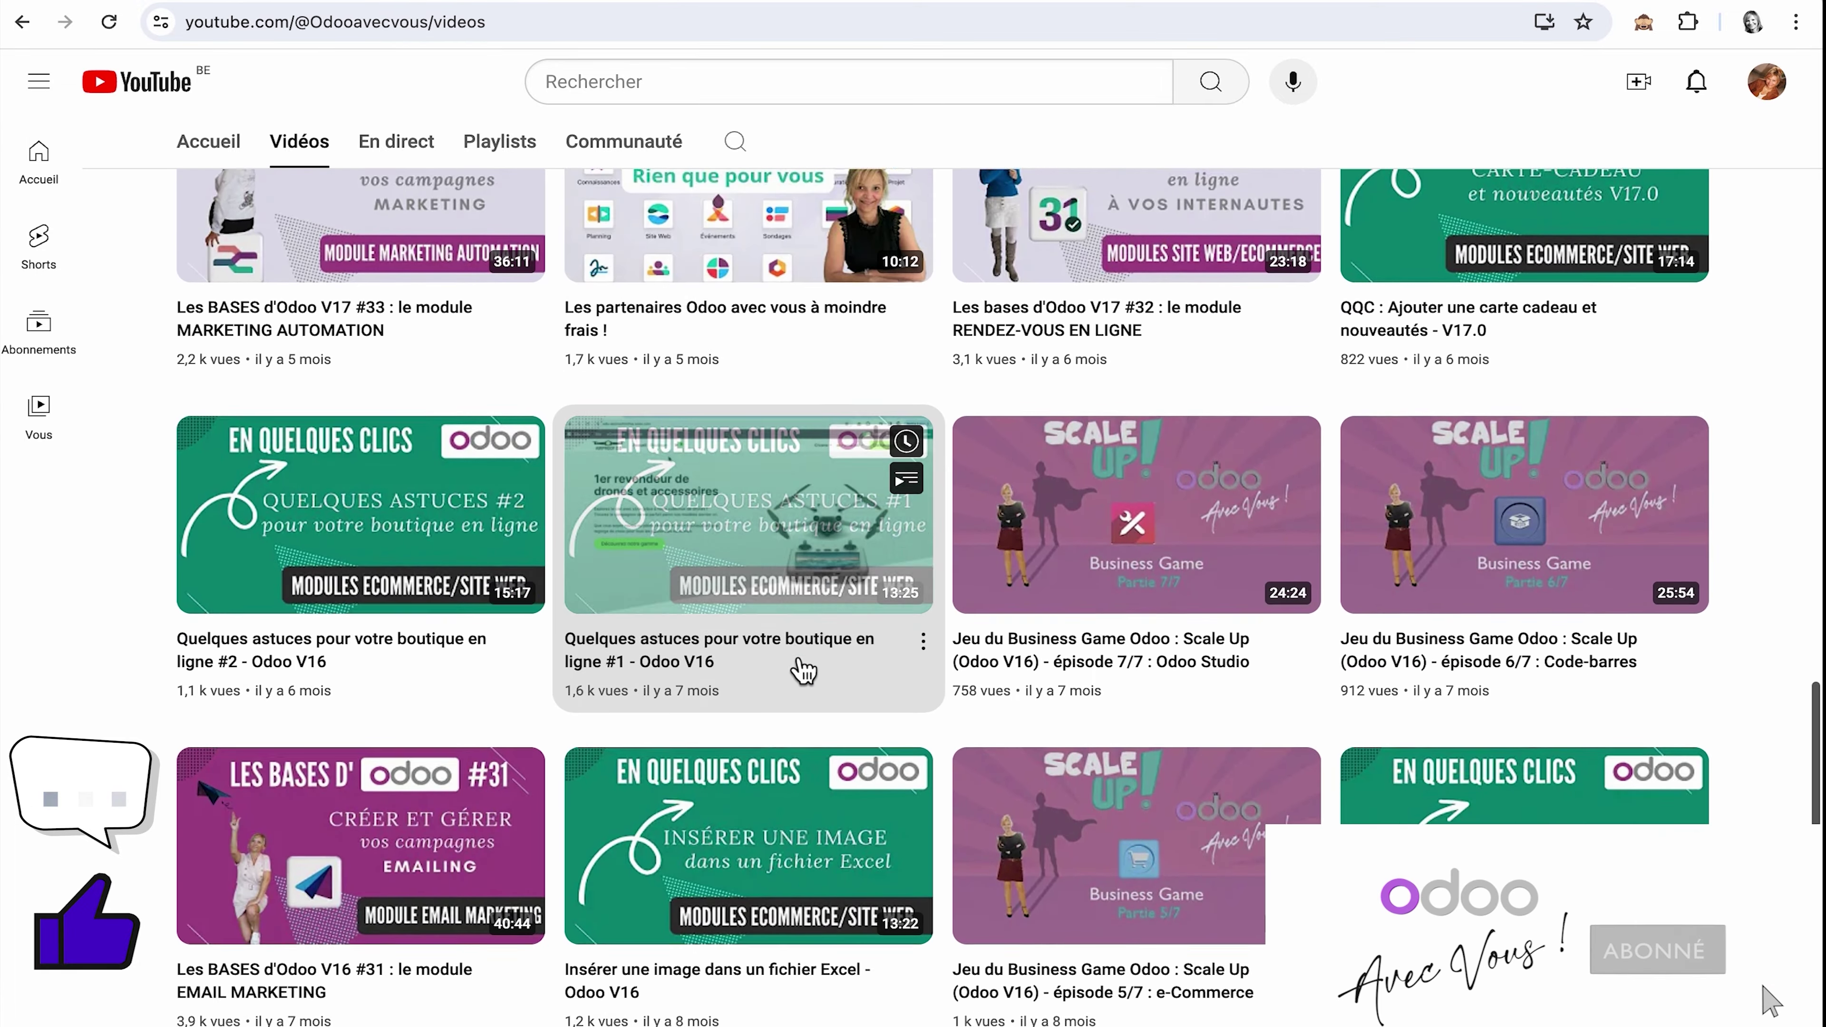
pyautogui.scroll(-3, 803, 671)
pyautogui.scroll(6, 803, 671)
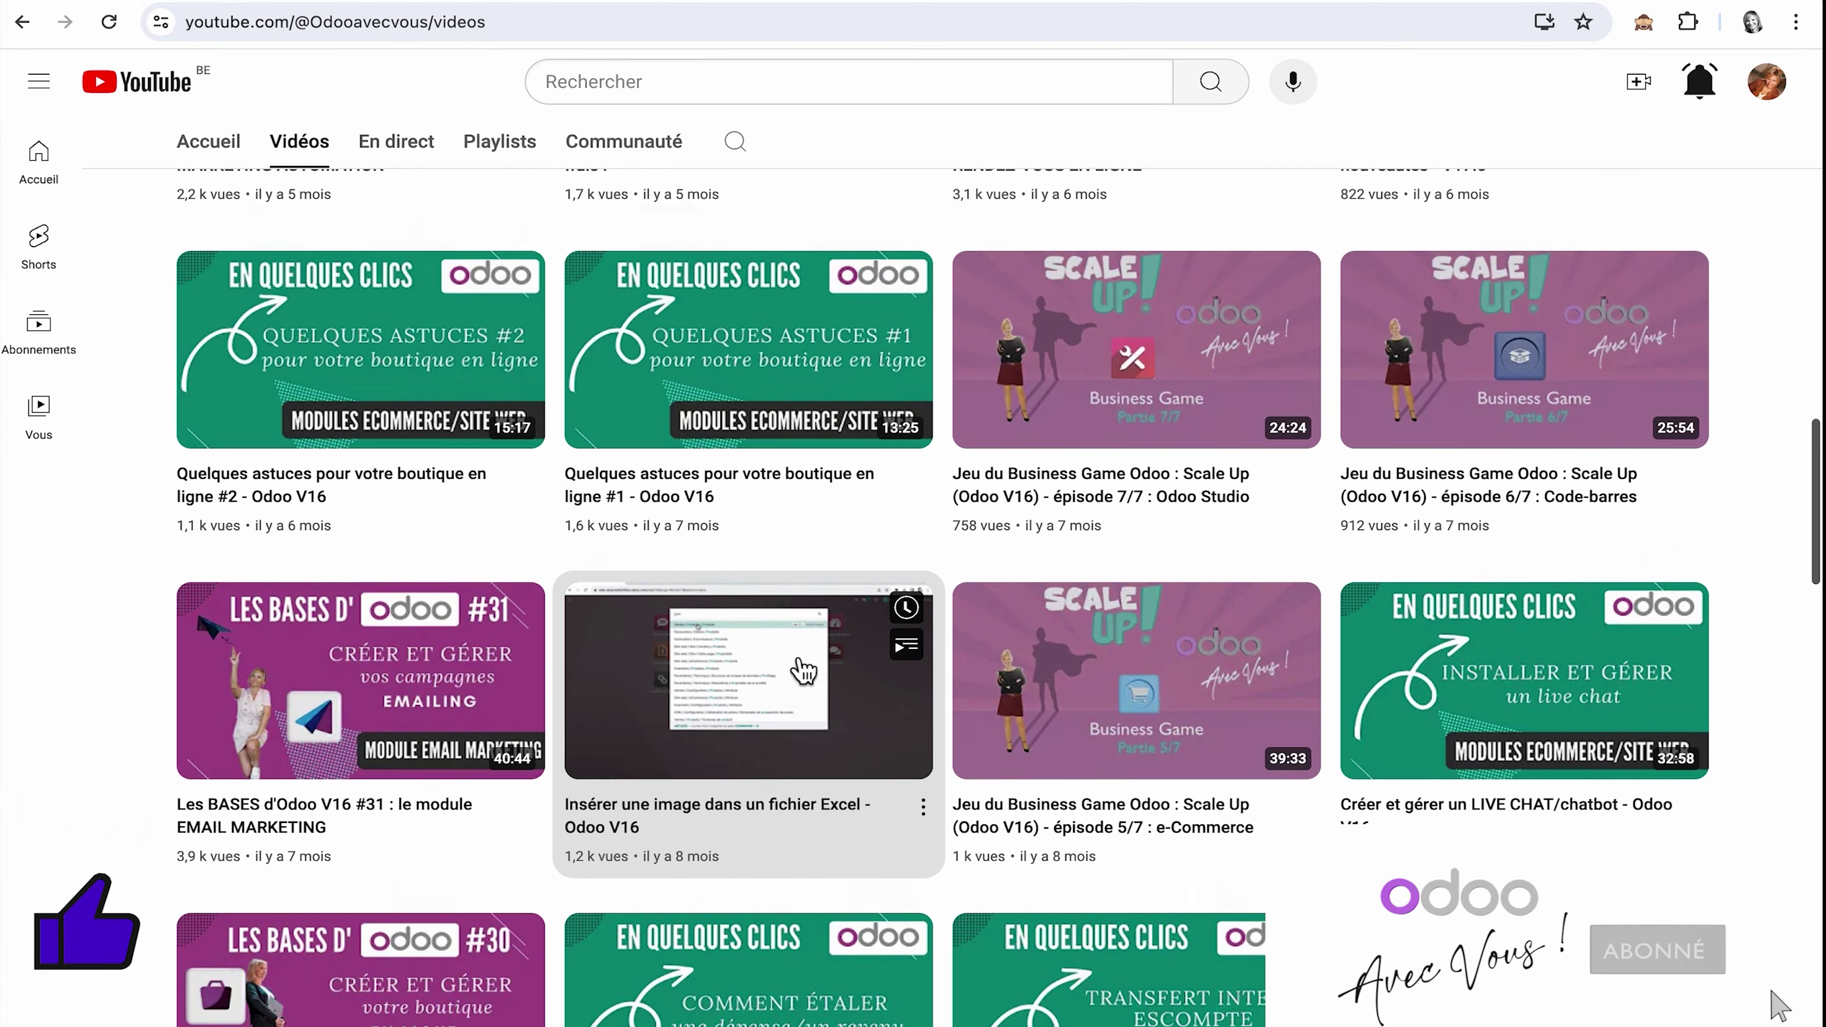
pyautogui.scroll(11, 803, 671)
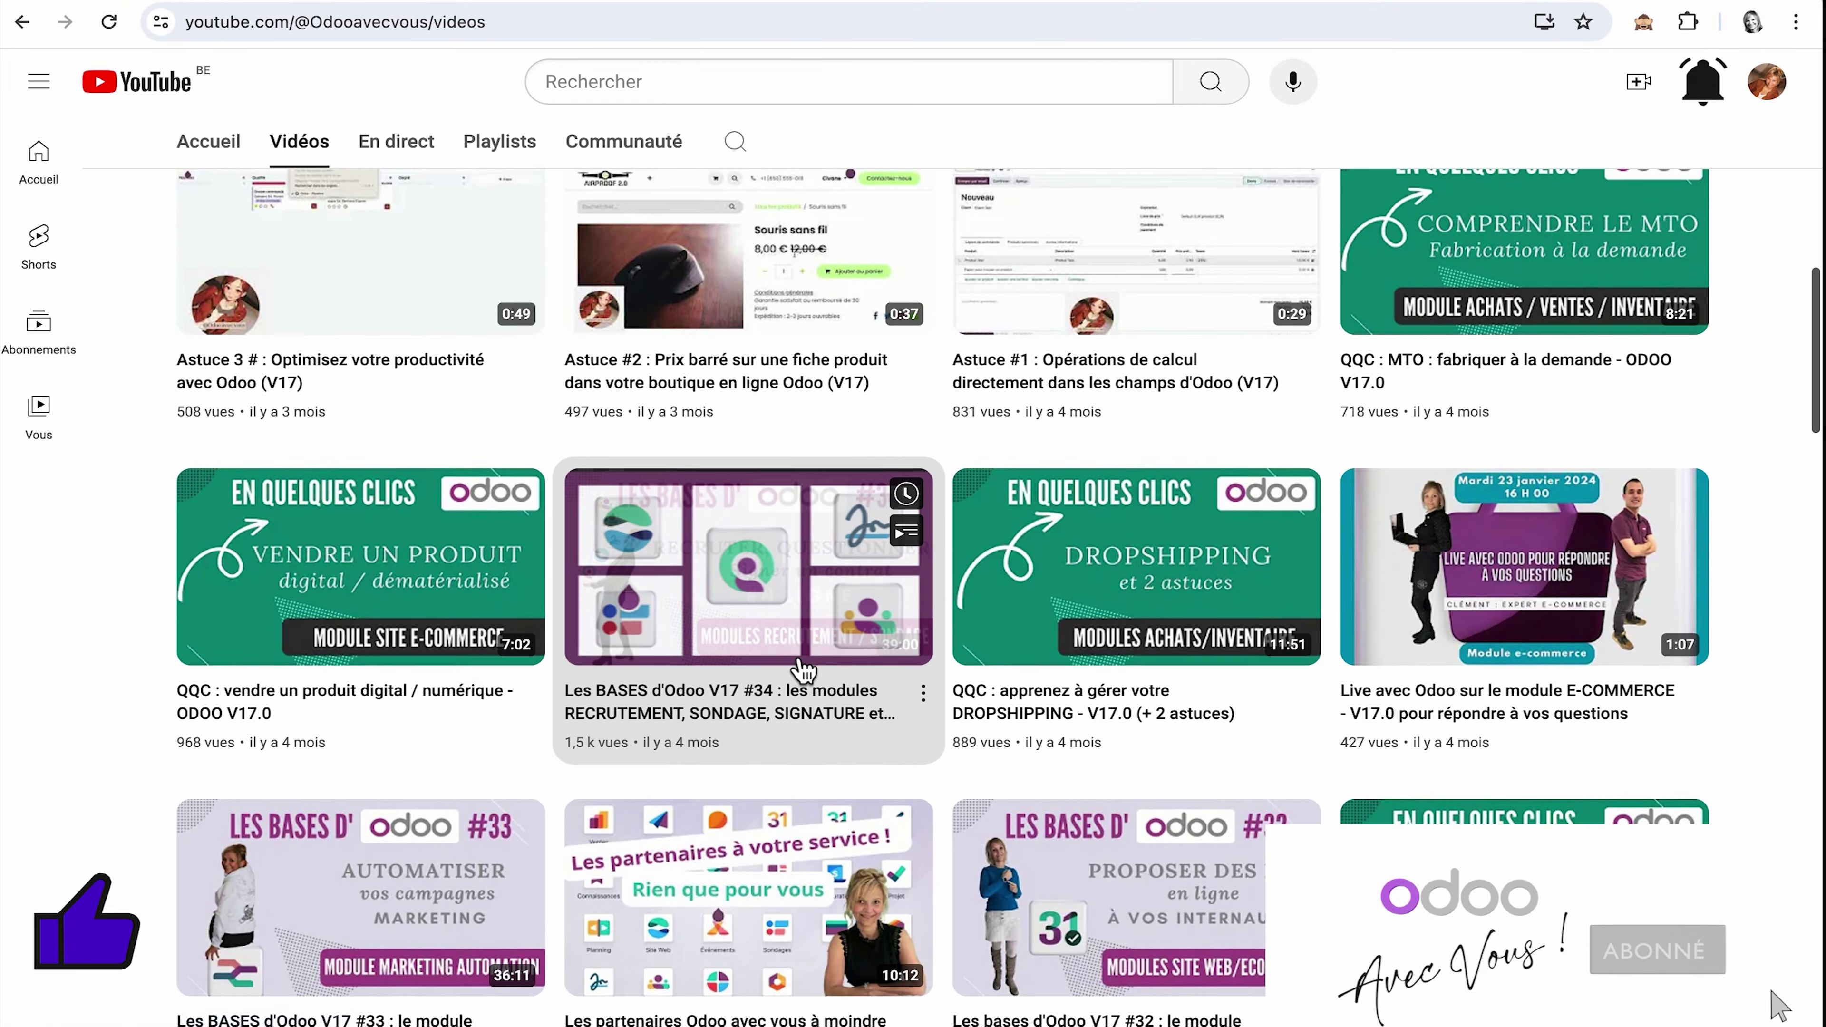
pyautogui.scroll(12, 803, 671)
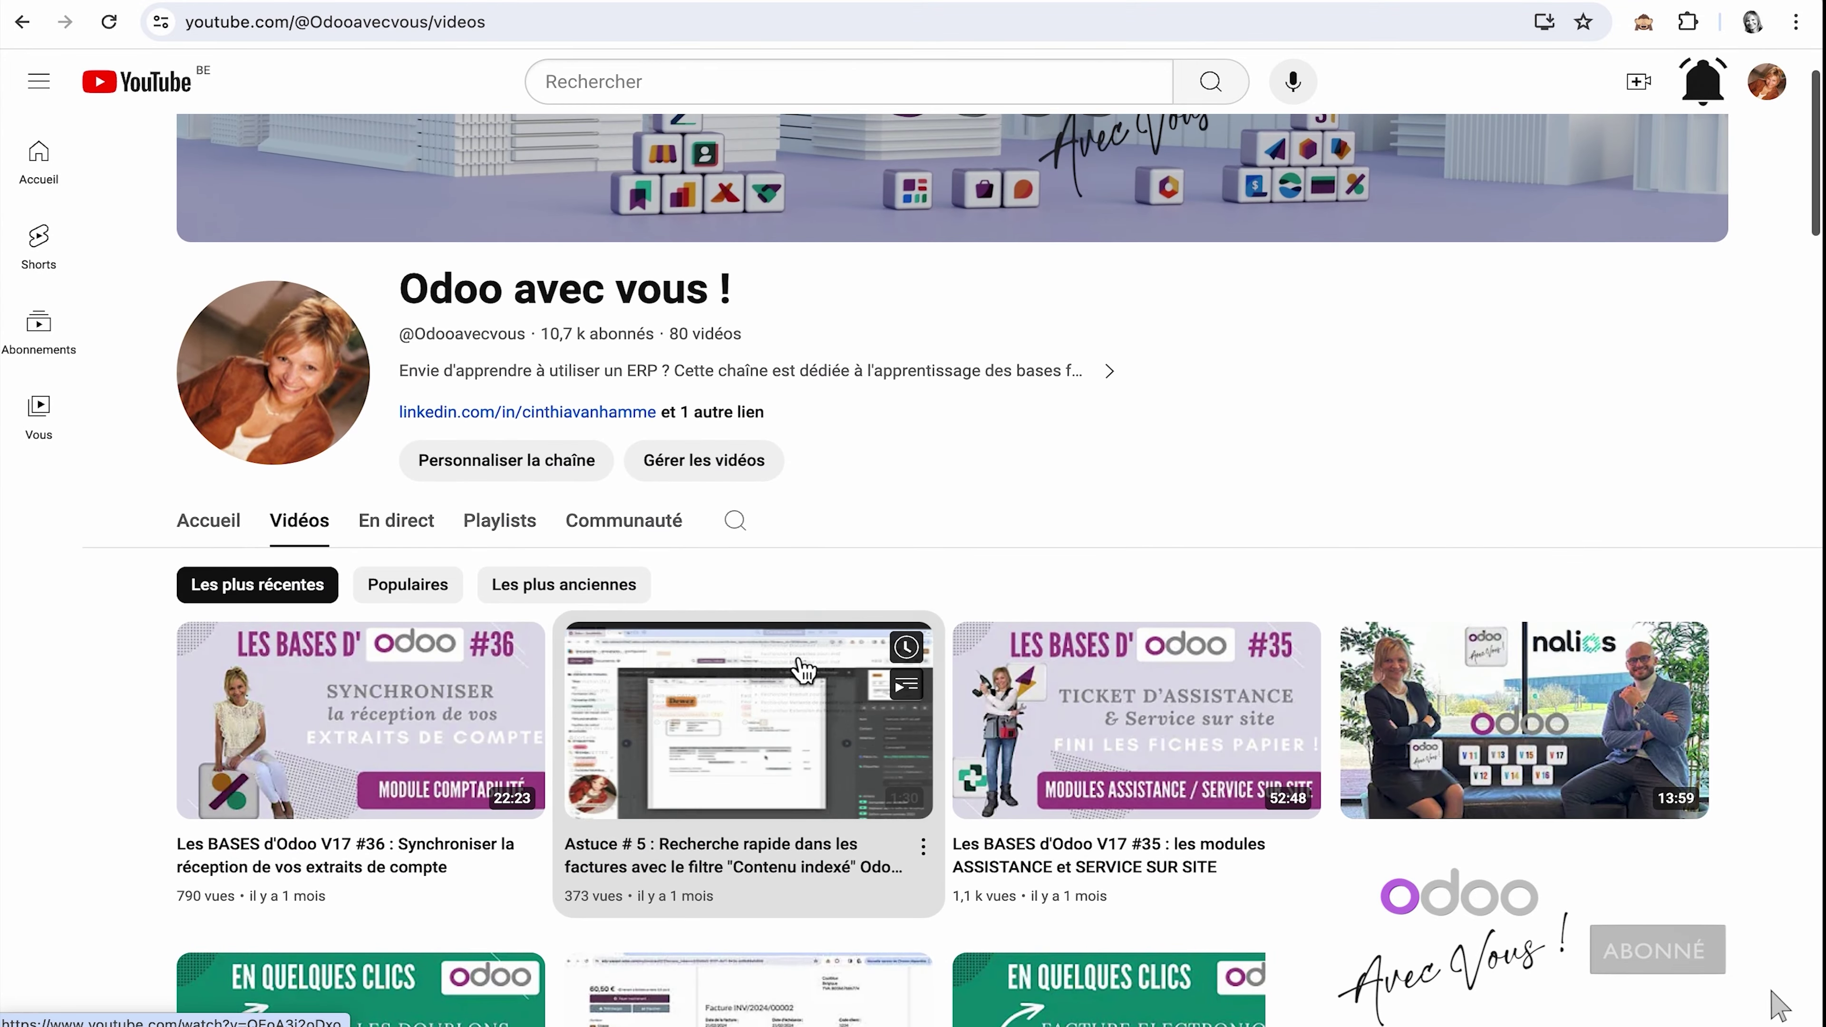